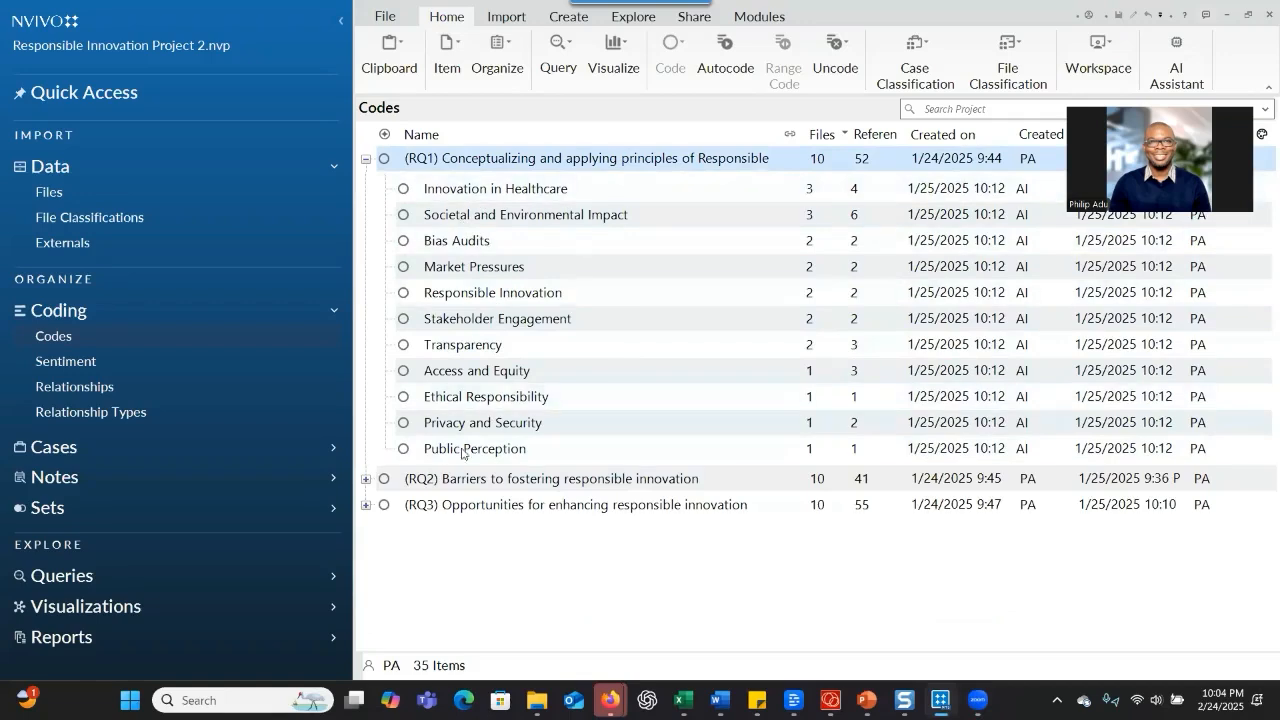
Expand the RQ2 and RQ3 parent codes and review the child codes under all three research questions
click(366, 479)
scroll(486, 469, down, 2)
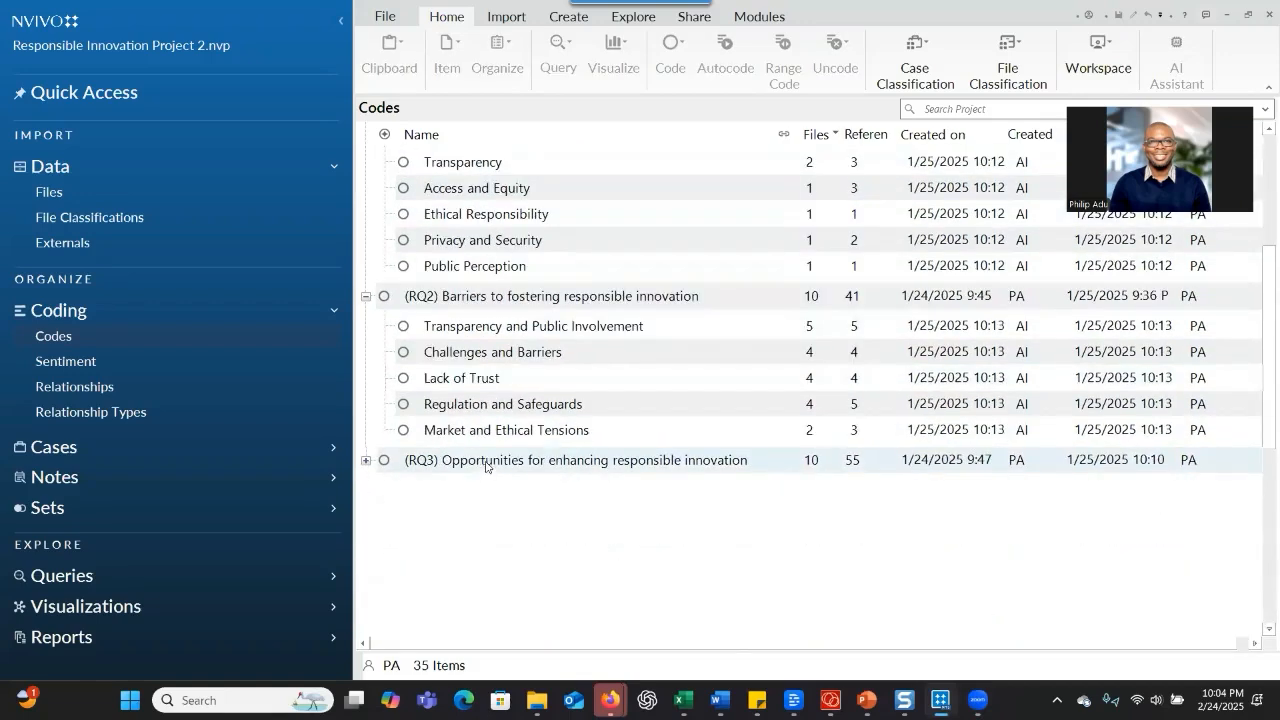
click(367, 458)
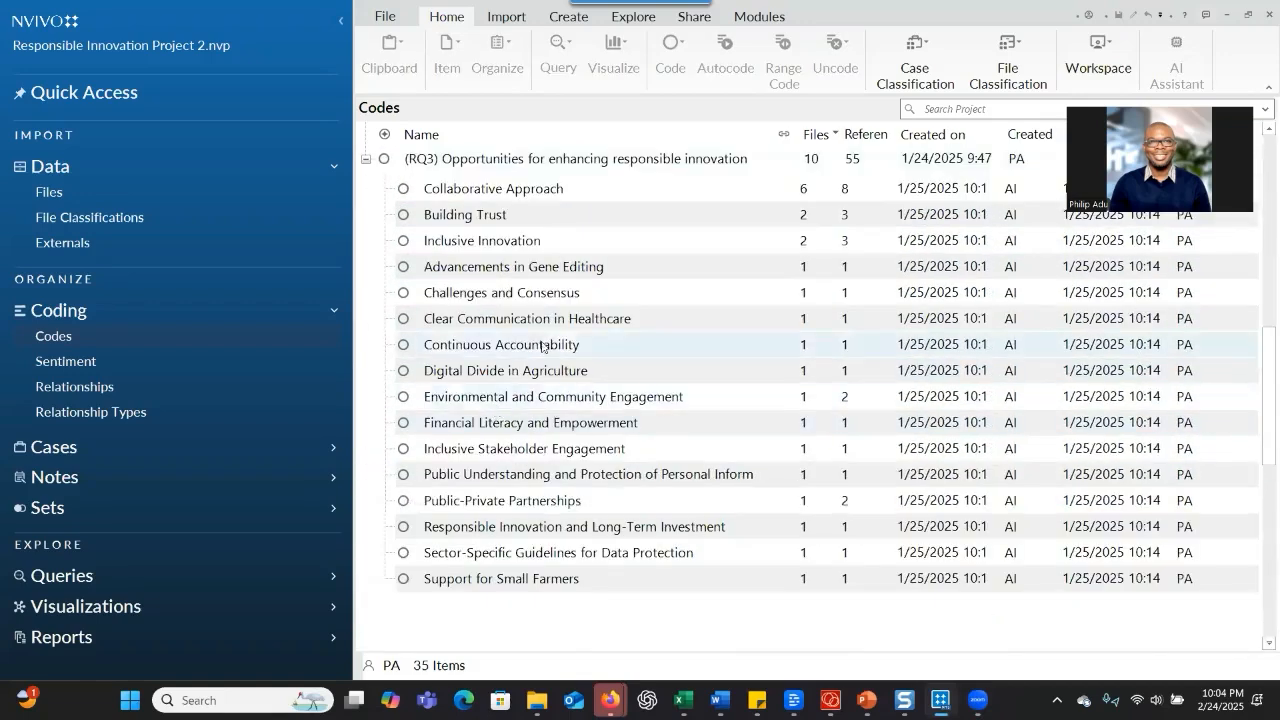
scroll(512, 320, up, 6)
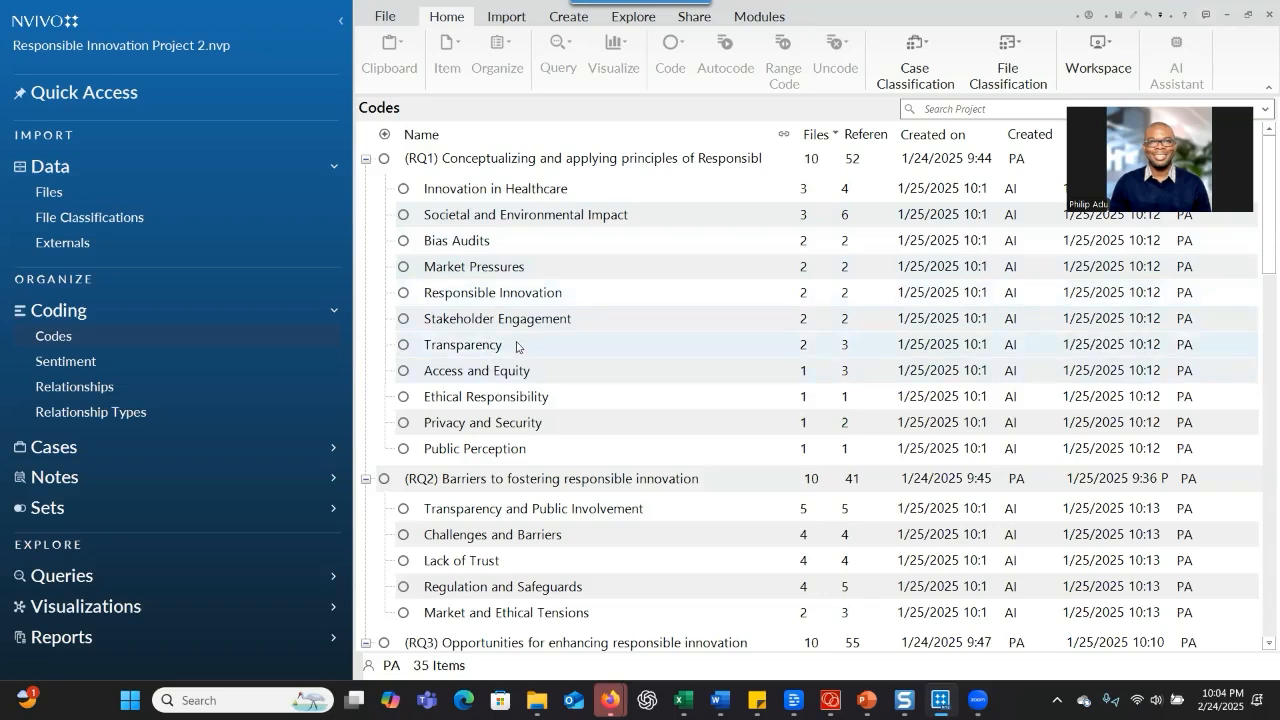
scroll(516, 347, down, 1)
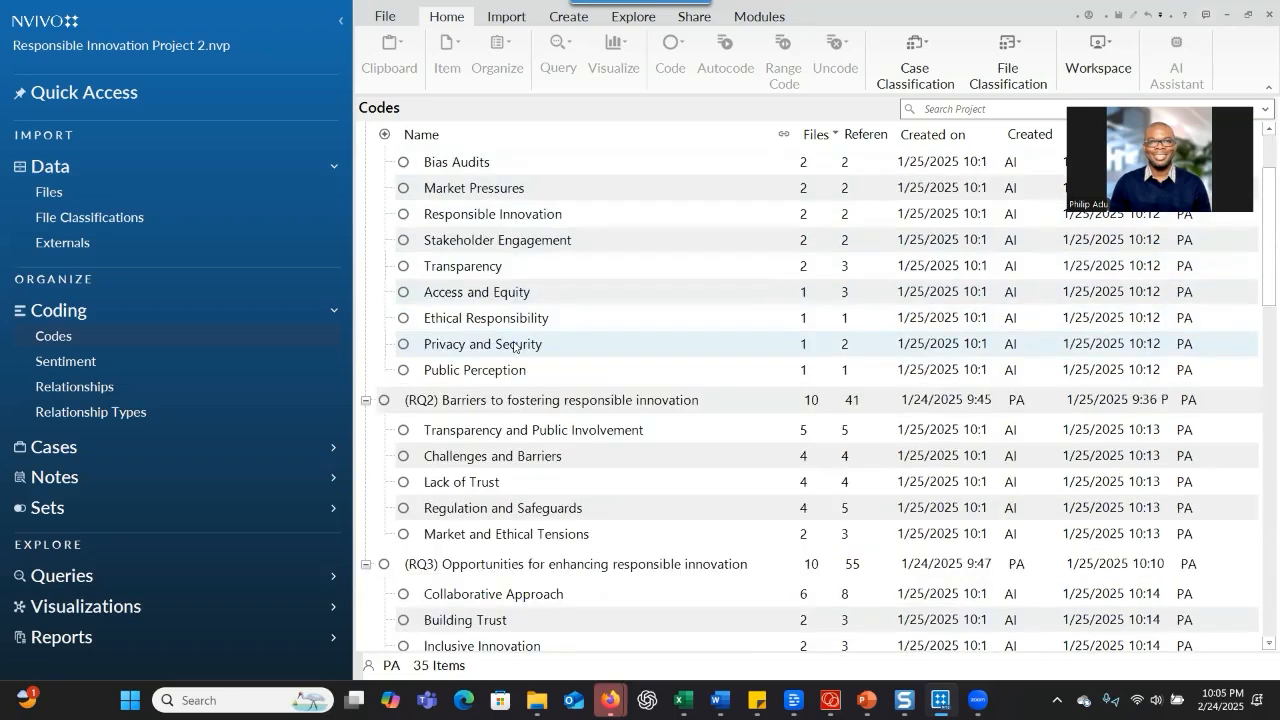
scroll(500, 320, up, 1)
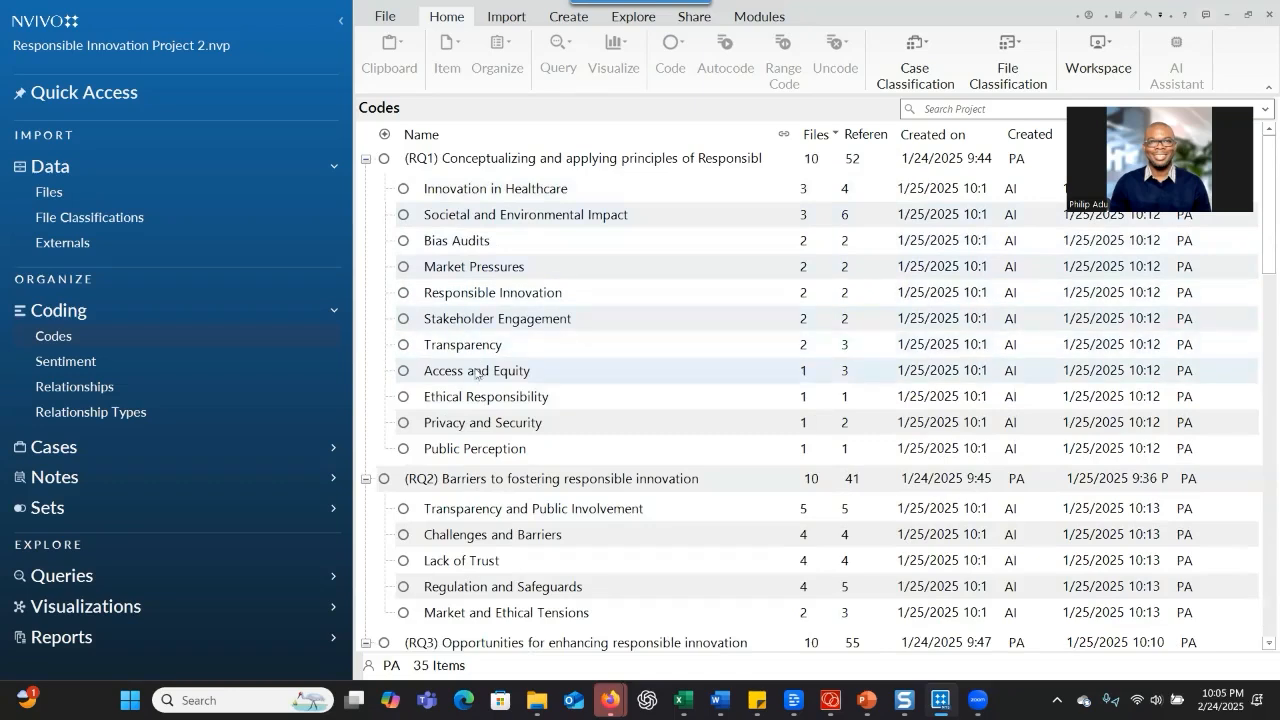
Export the code list as an MS Excel file named "Codes for my study" to the Desktop
right_click(458, 165)
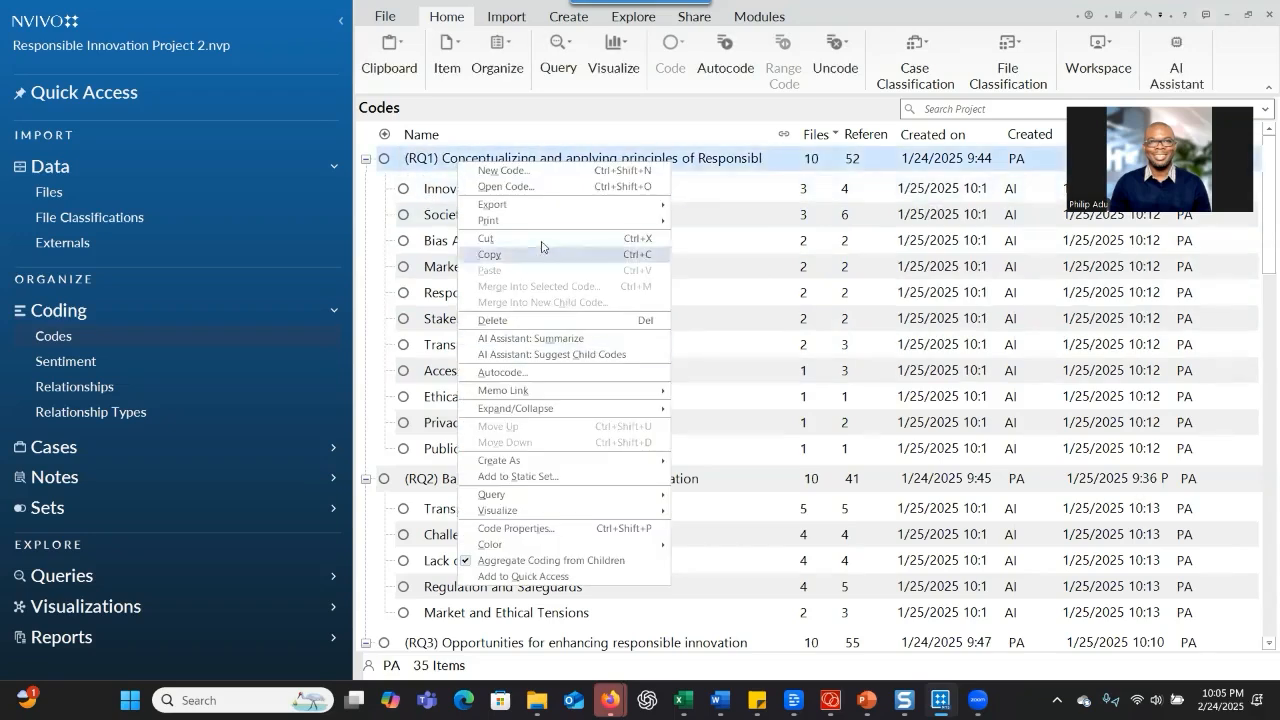
mouse_move(612, 213)
click(698, 237)
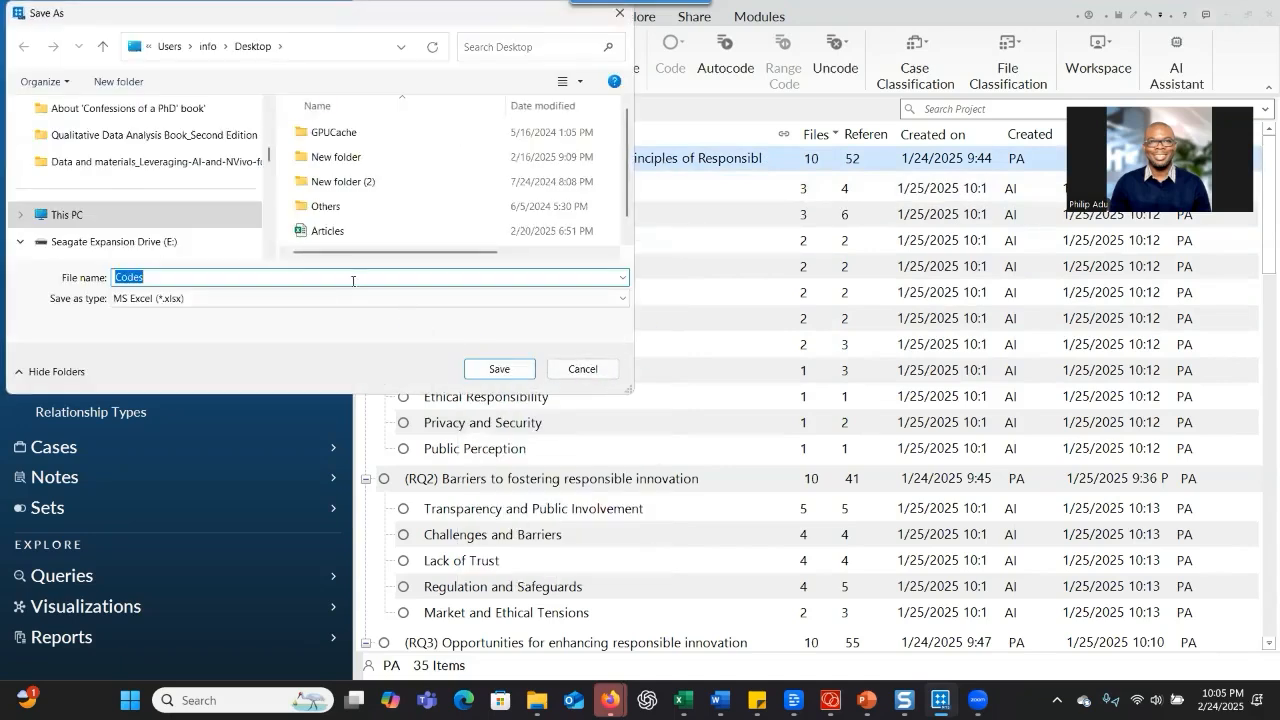
click(224, 282)
text(for my study)
scroll(132, 230, up, 10)
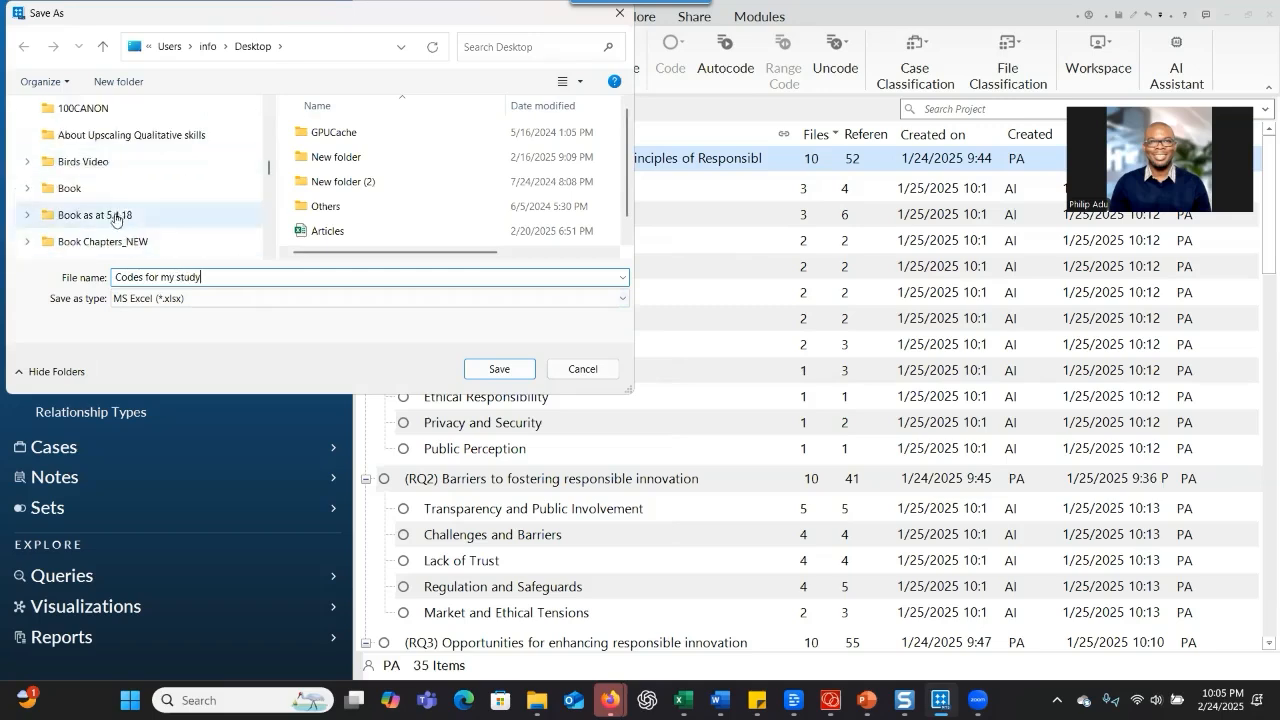
scroll(132, 214, up, 3)
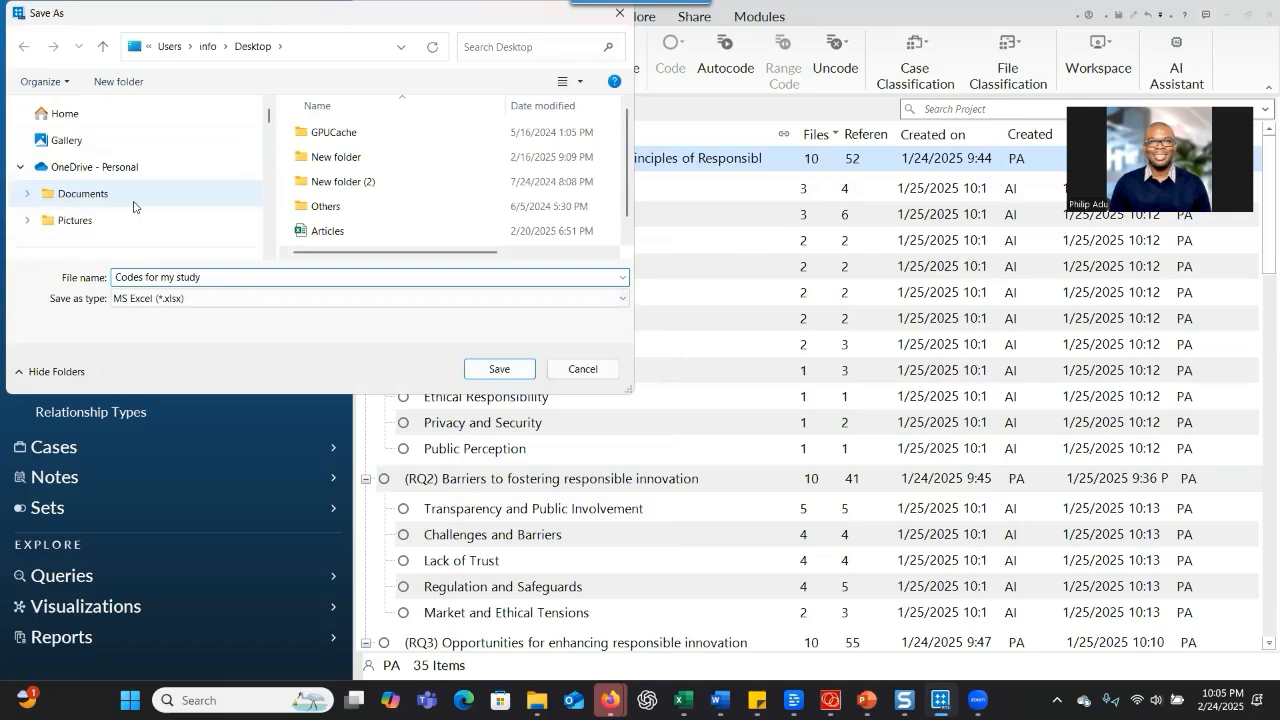
scroll(136, 204, down, 3)
click(110, 189)
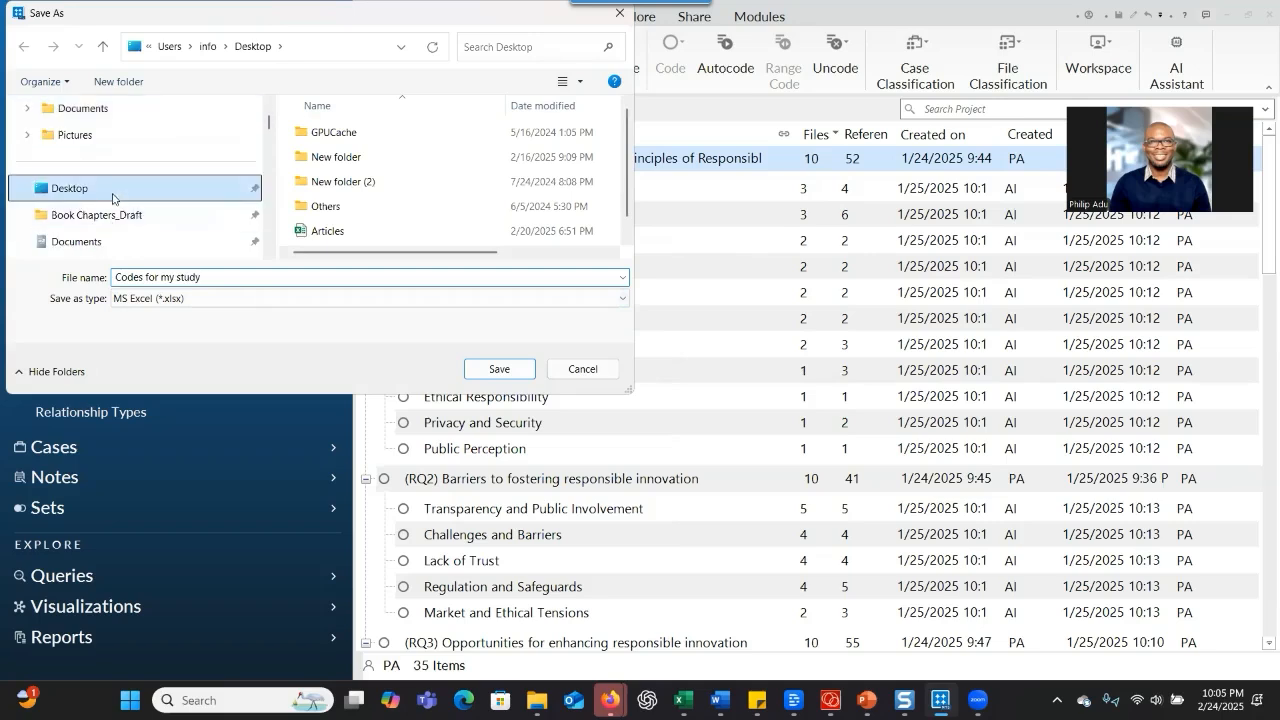
click(499, 369)
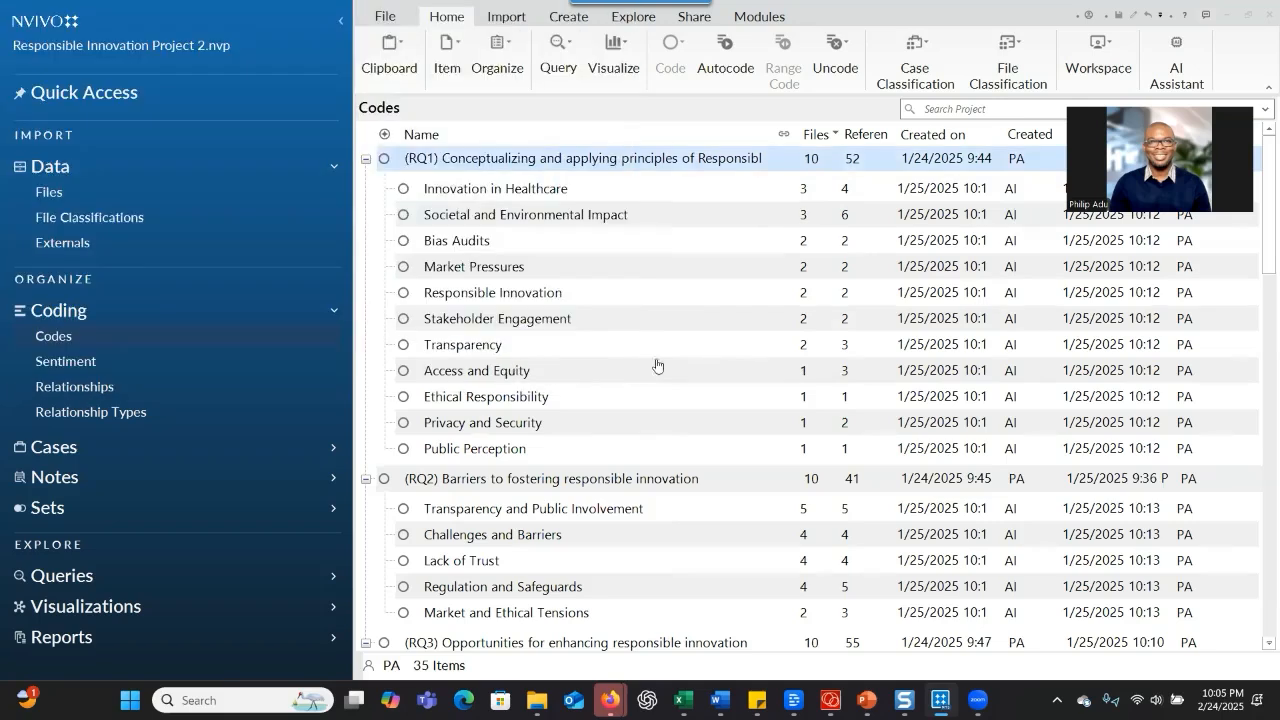
Switch to the exported "Codes for my study" workbook in Excel and expand the RQ1 and RQ2 row groups
click(1227, 15)
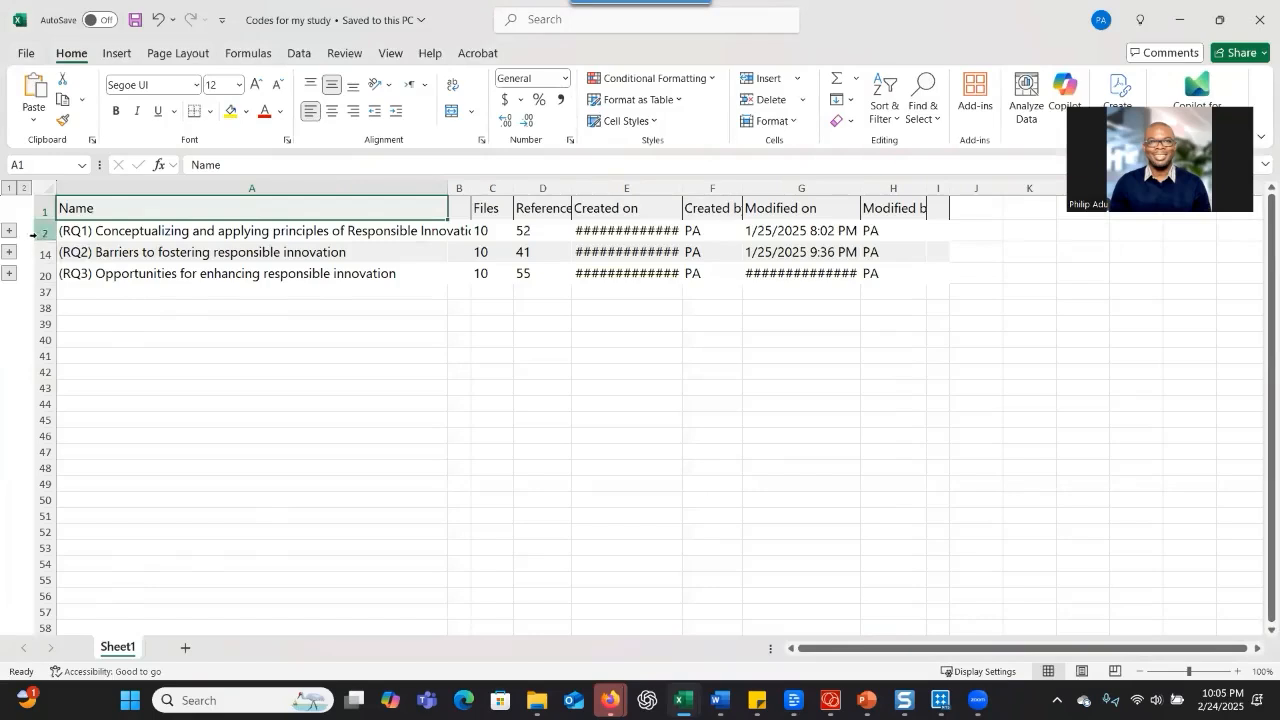
click(9, 231)
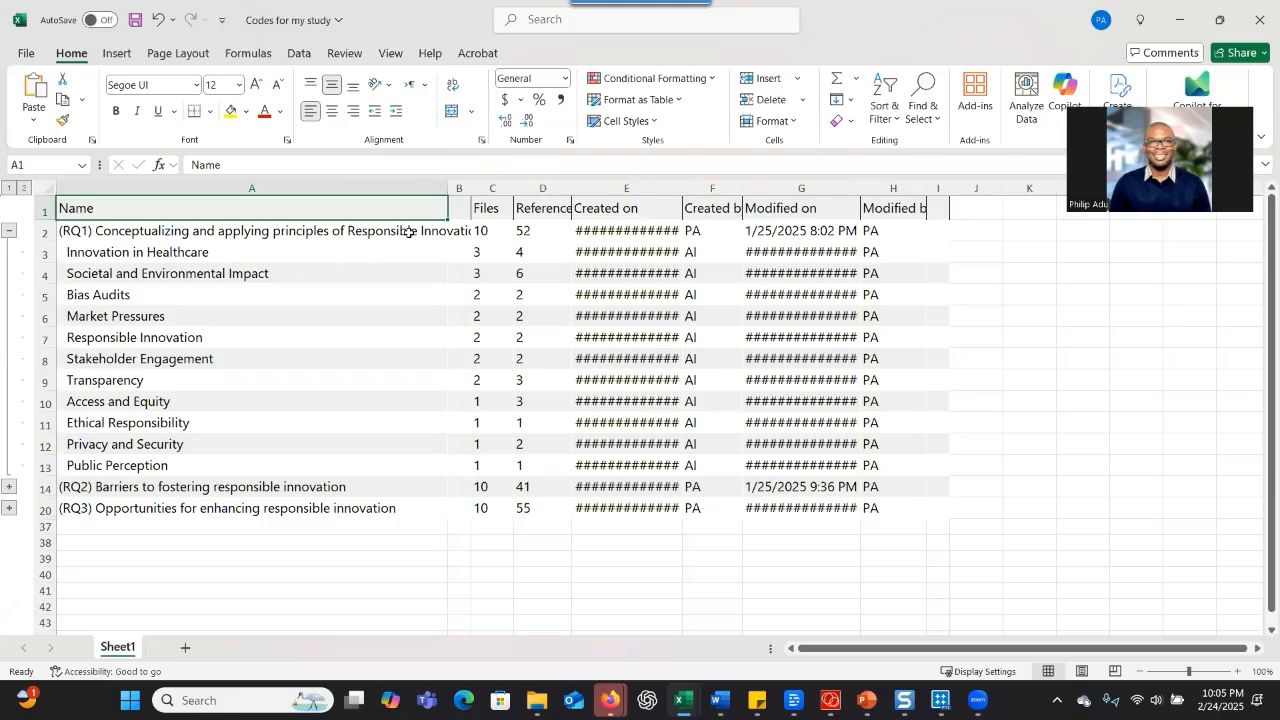
click(409, 231)
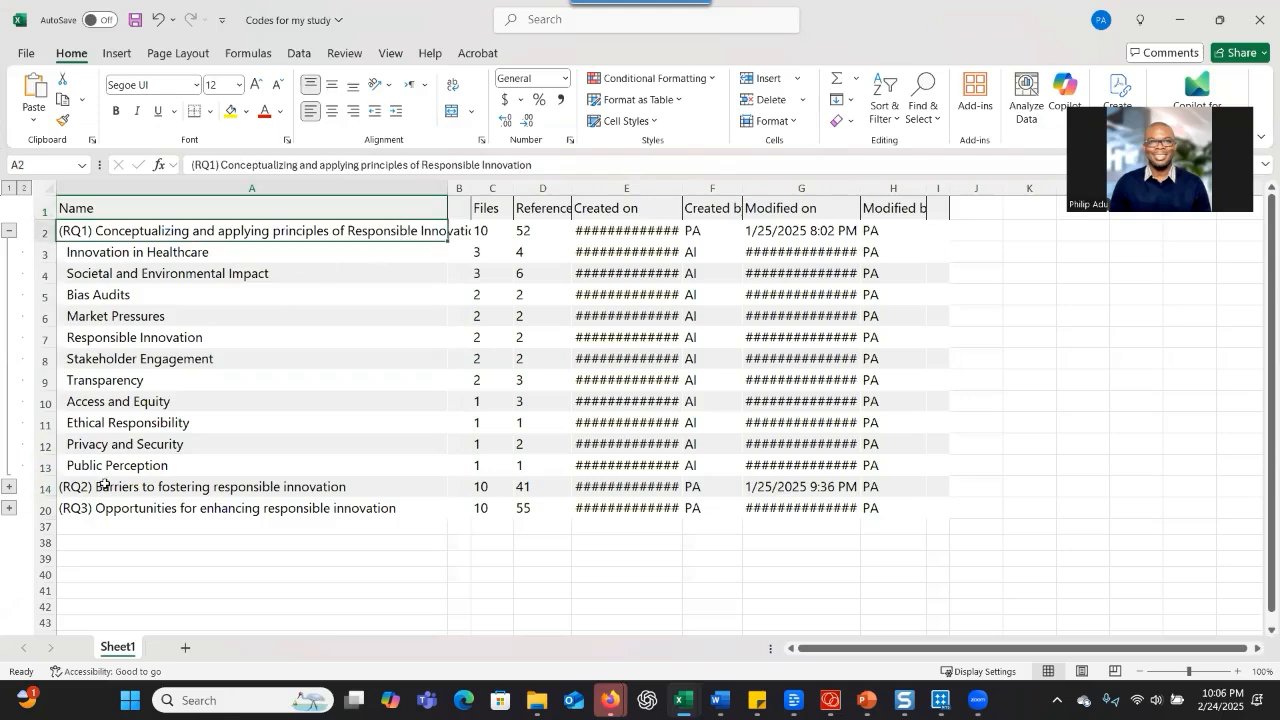
click(123, 488)
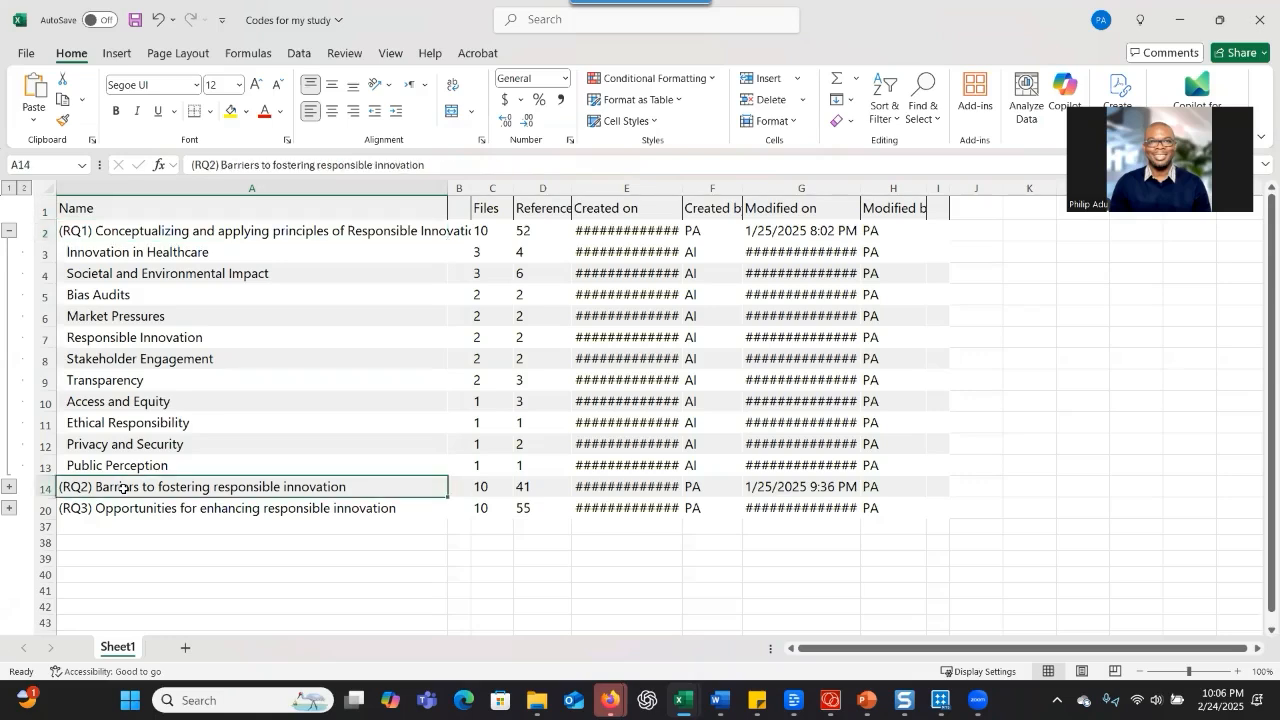
click(9, 493)
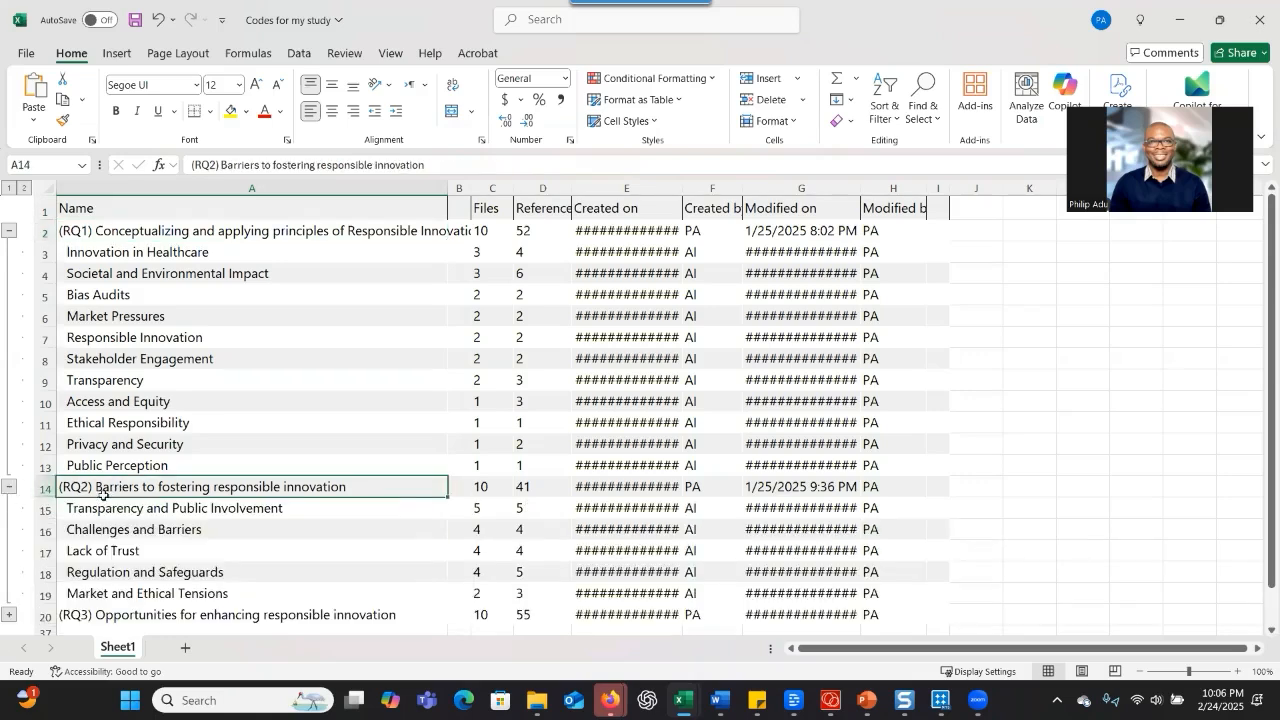
Expand the RQ3 row group and examine the child codes listed under RQ2 and RQ3
scroll(12, 505, down, 2)
drag(88, 430, 95, 480)
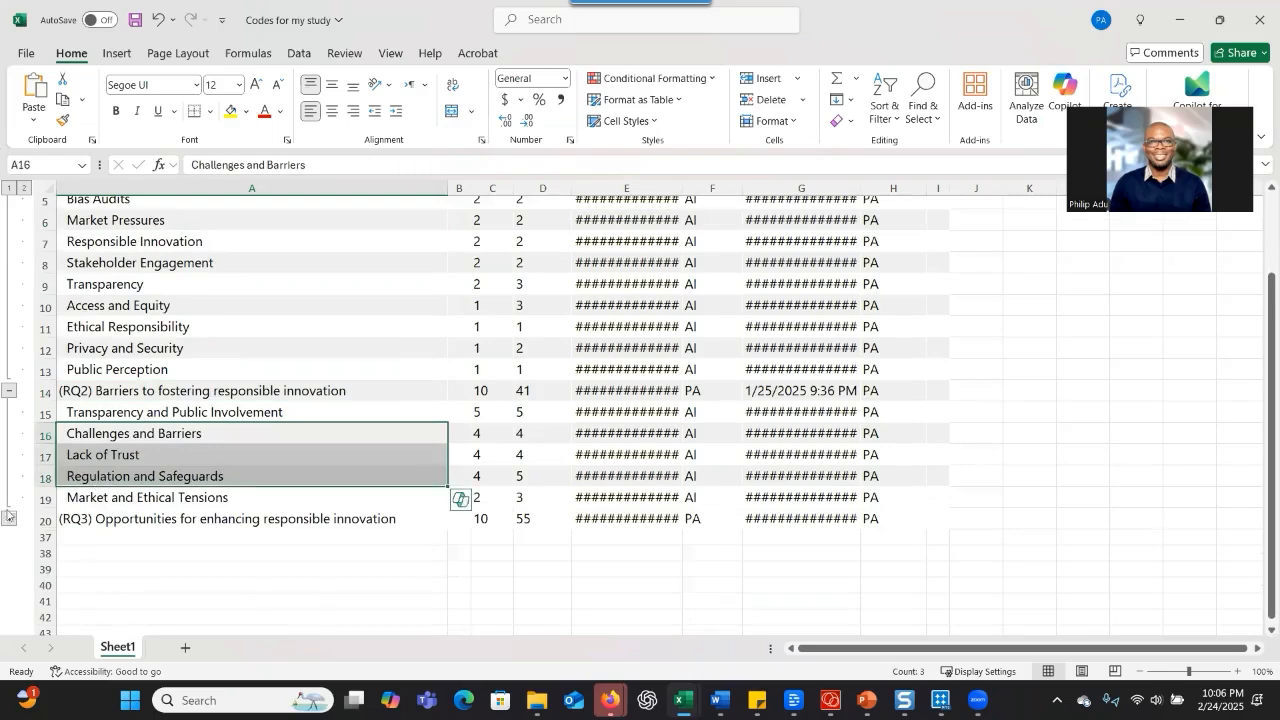
click(9, 519)
scroll(108, 508, down, 4)
drag(130, 292, 137, 614)
scroll(122, 466, down, 2)
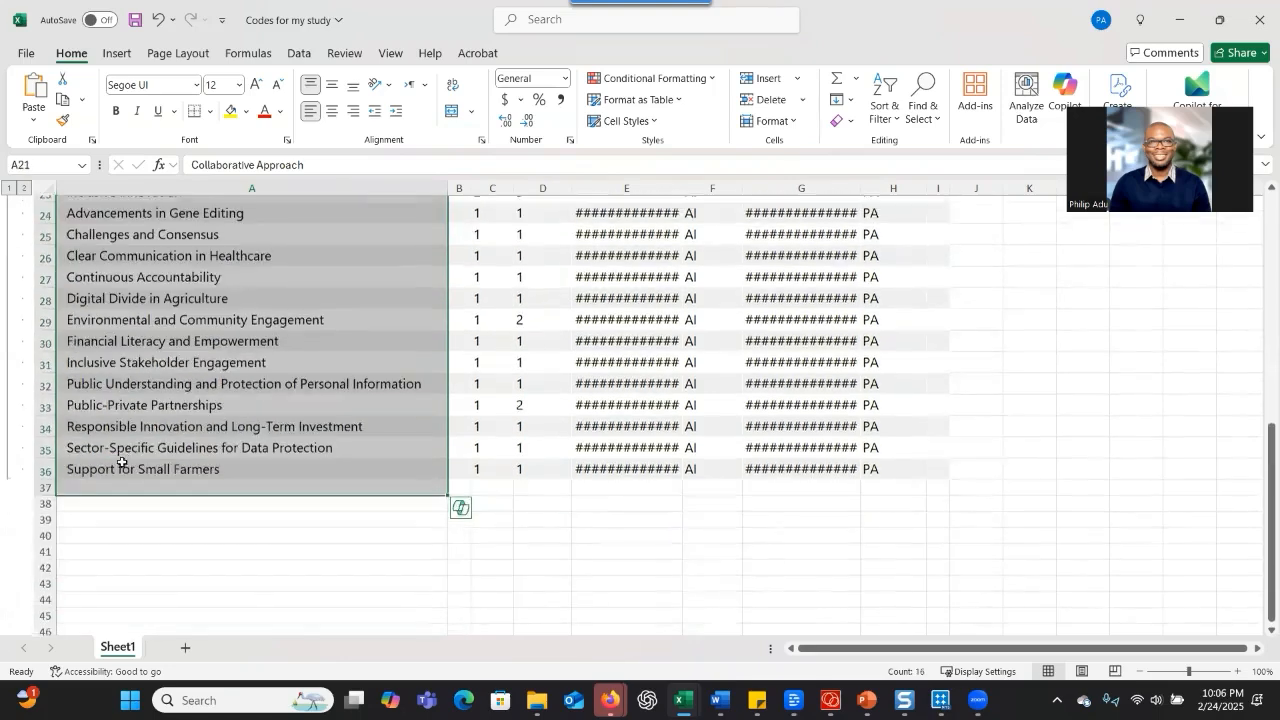
scroll(123, 449, up, 8)
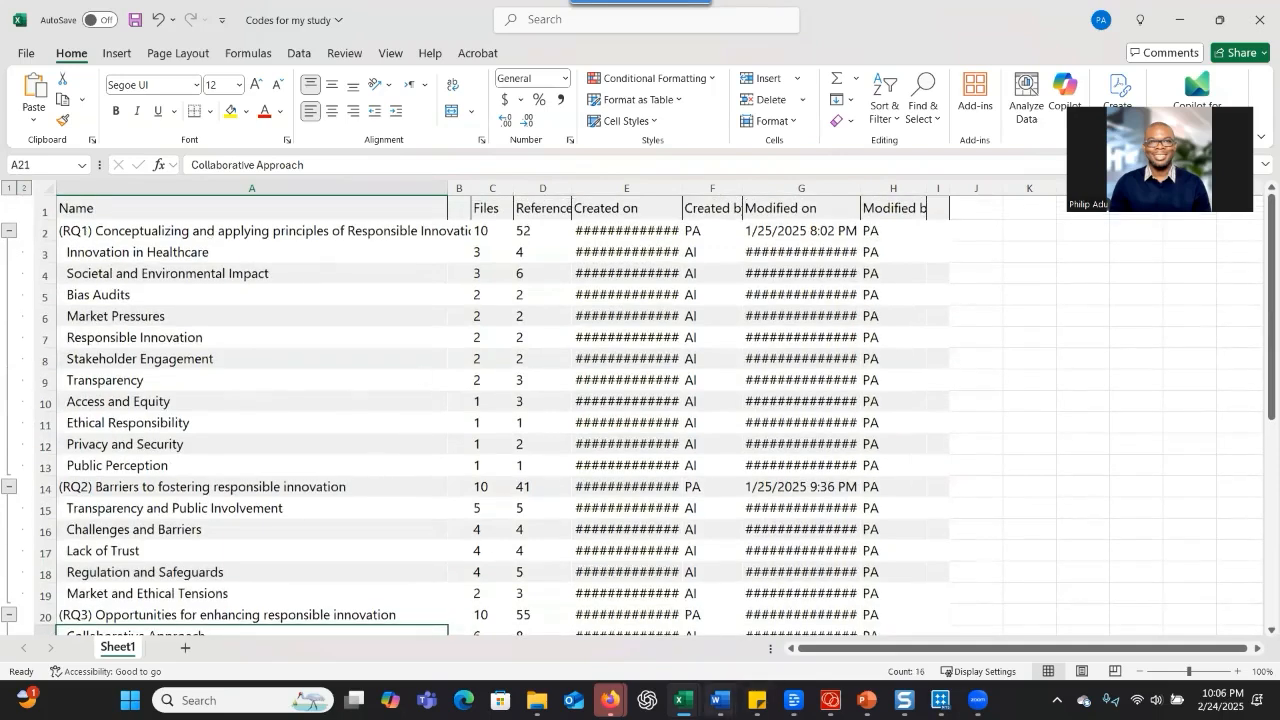
Switch to ChatGPT and paste the prompt with the study purpose, research question and request for up to 6 themes of 2-5 words each
mouse_move(718, 700)
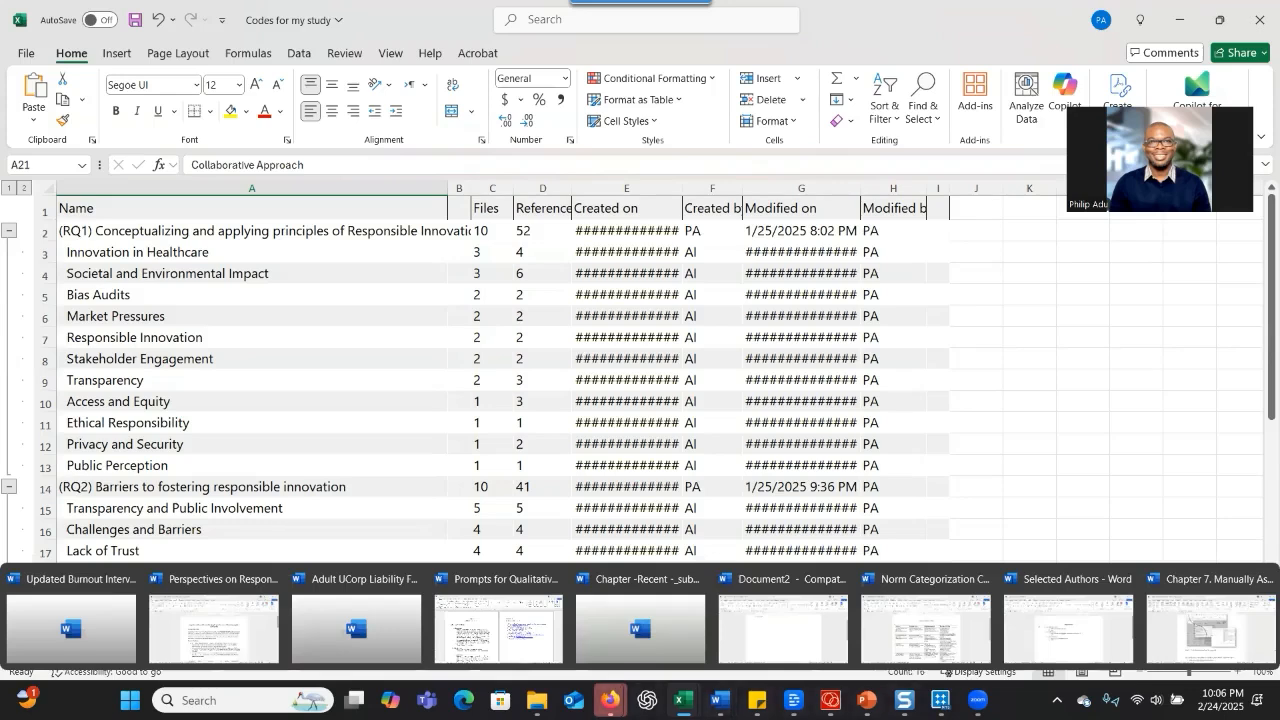
mouse_move(613, 697)
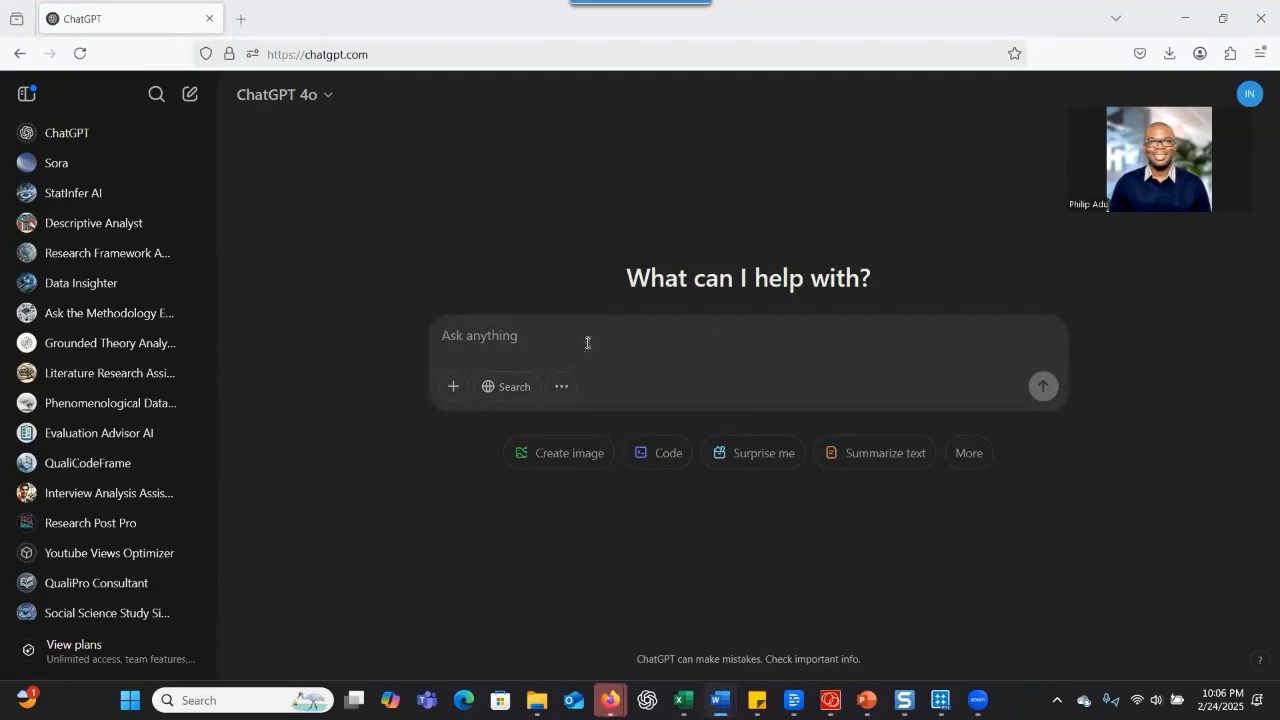
key(ctrl+v)
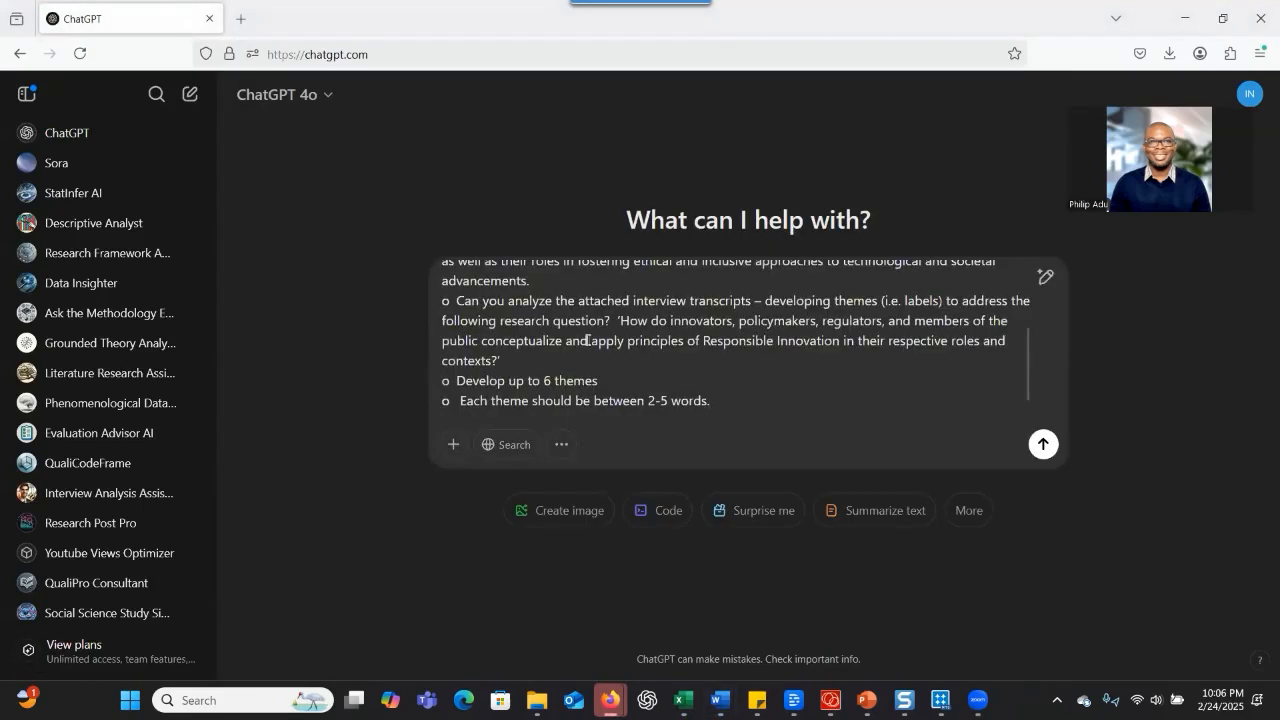
scroll(645, 313, up, 2)
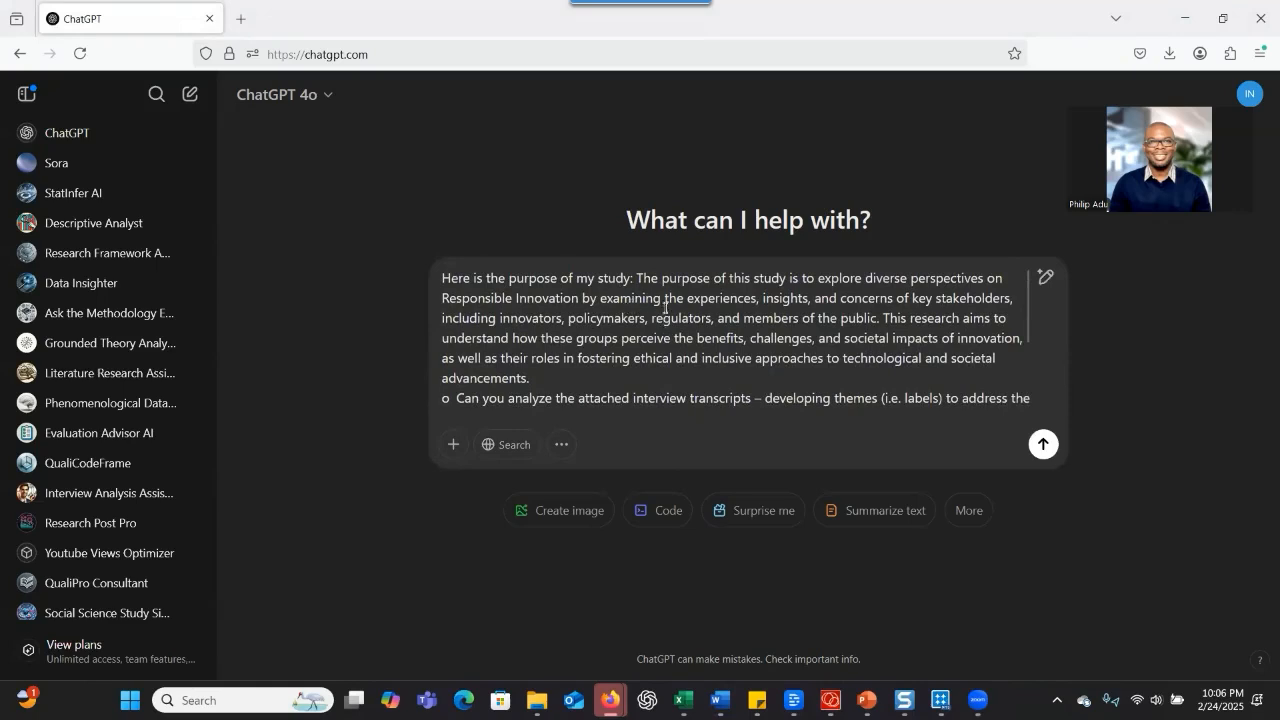
Review the study purpose statement in the pasted prompt and check the available ChatGPT models
drag(641, 272, 680, 318)
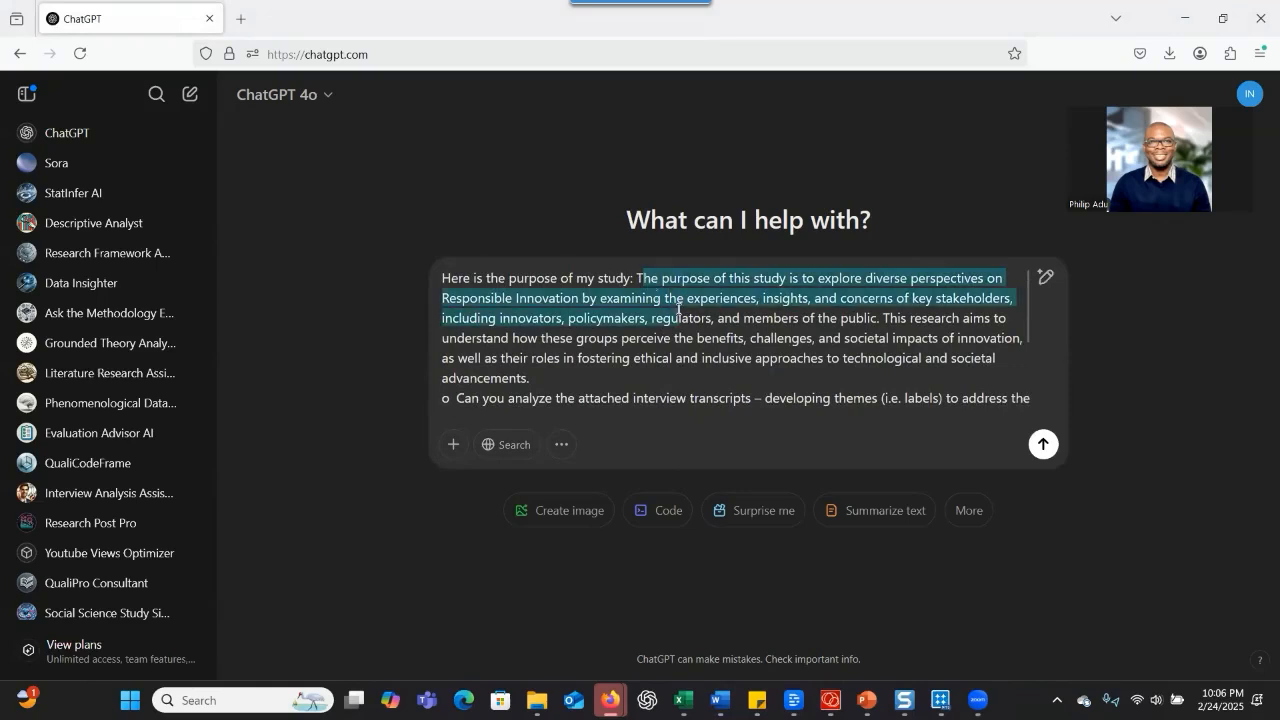
click(330, 97)
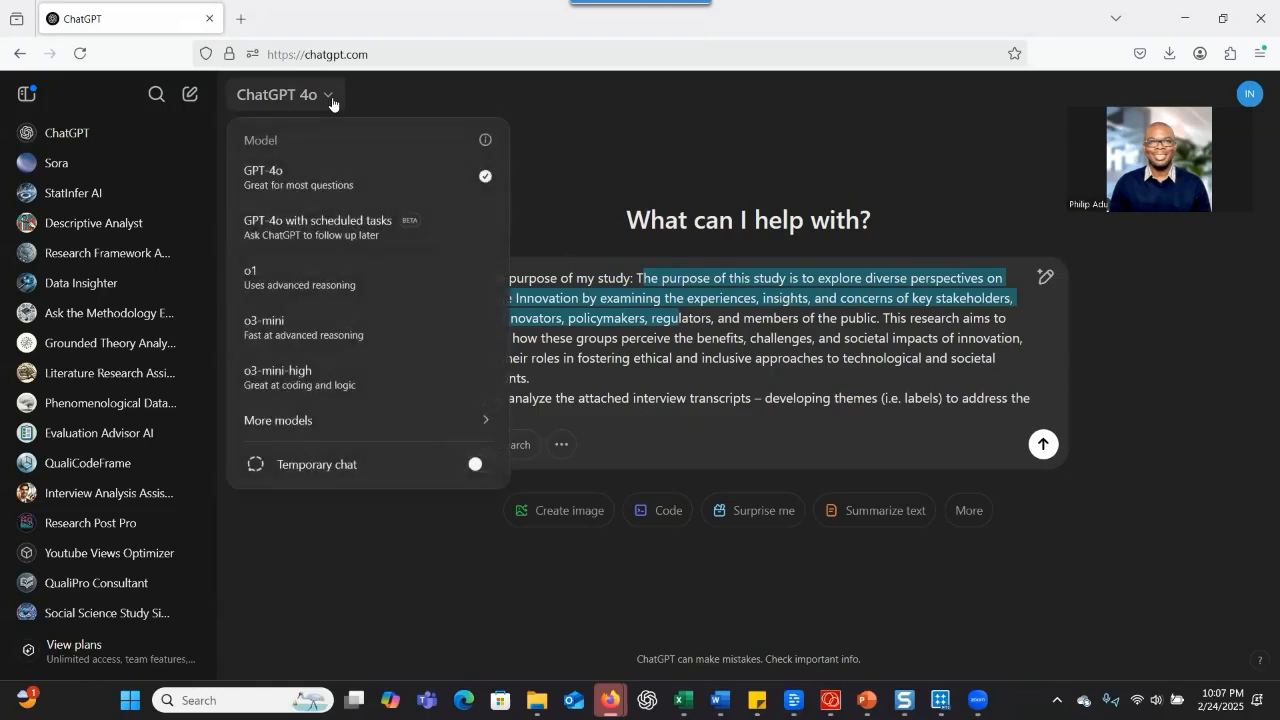
drag(672, 351, 672, 346)
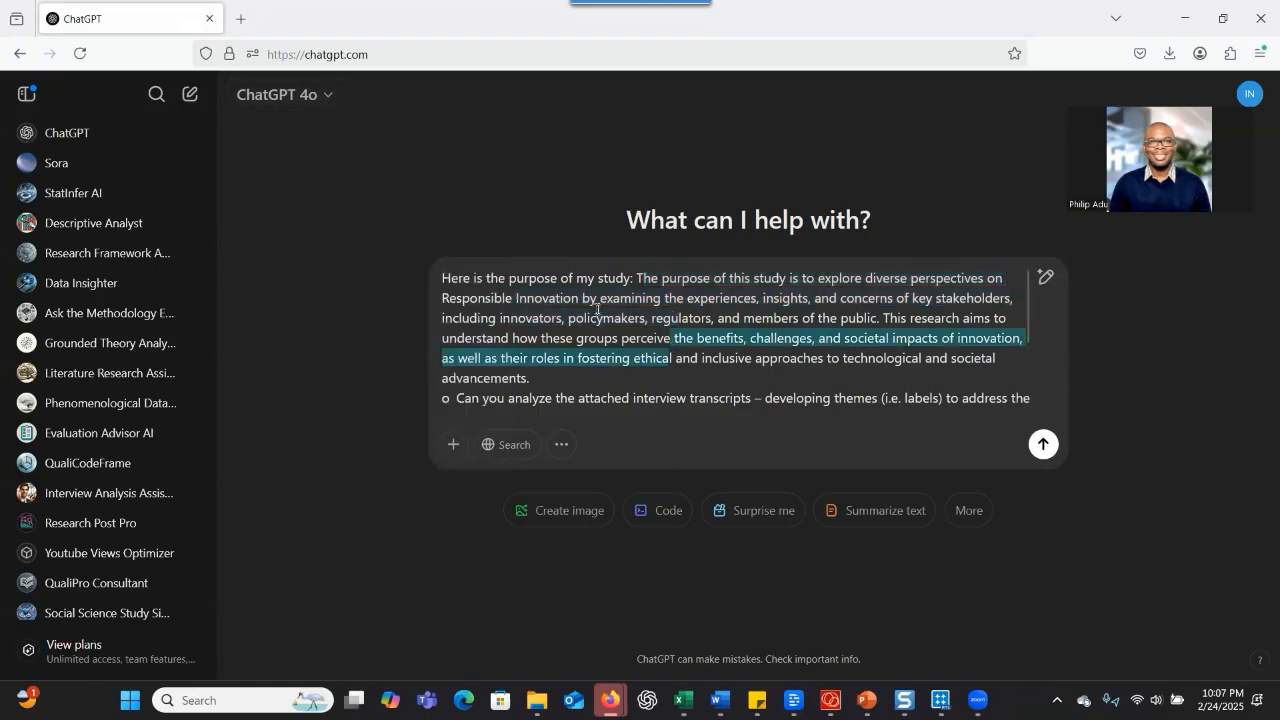
drag(637, 279, 683, 343)
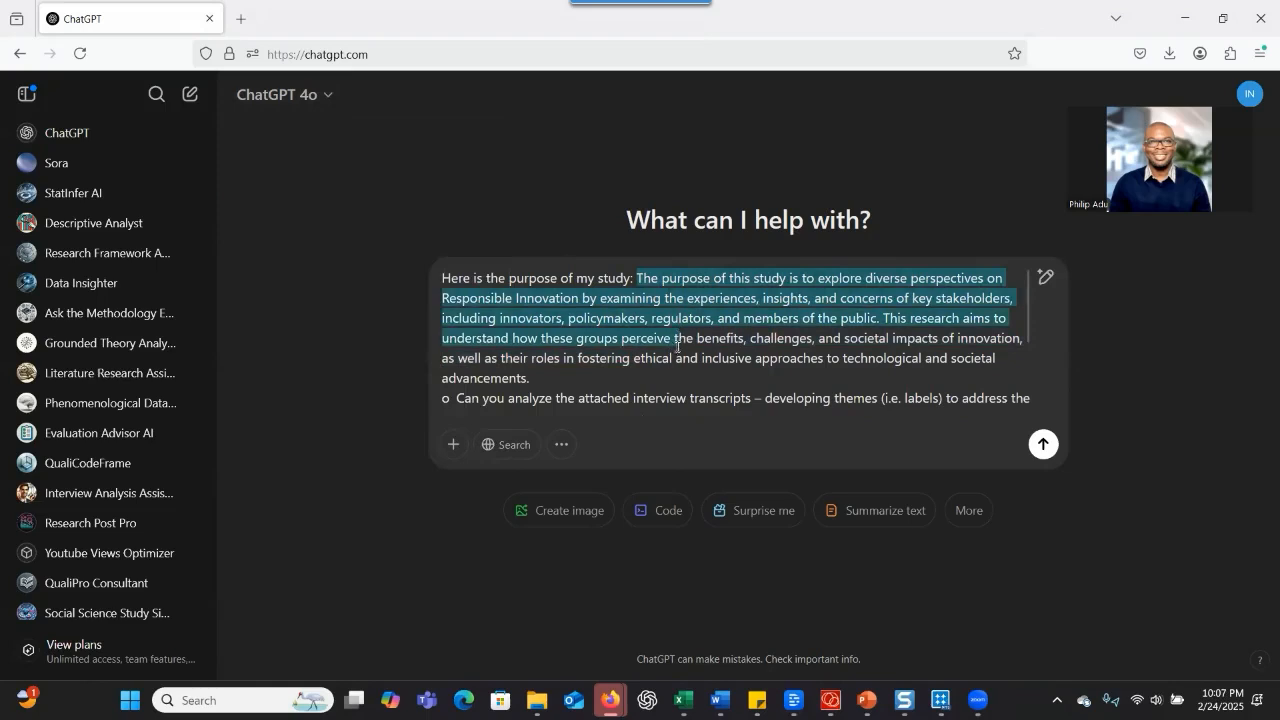
scroll(678, 346, down, 3)
scroll(678, 346, up, 3)
scroll(760, 361, down, 2)
Review the prompt's transcript analysis request, research question, theme limit and theme length instructions
drag(470, 297, 728, 317)
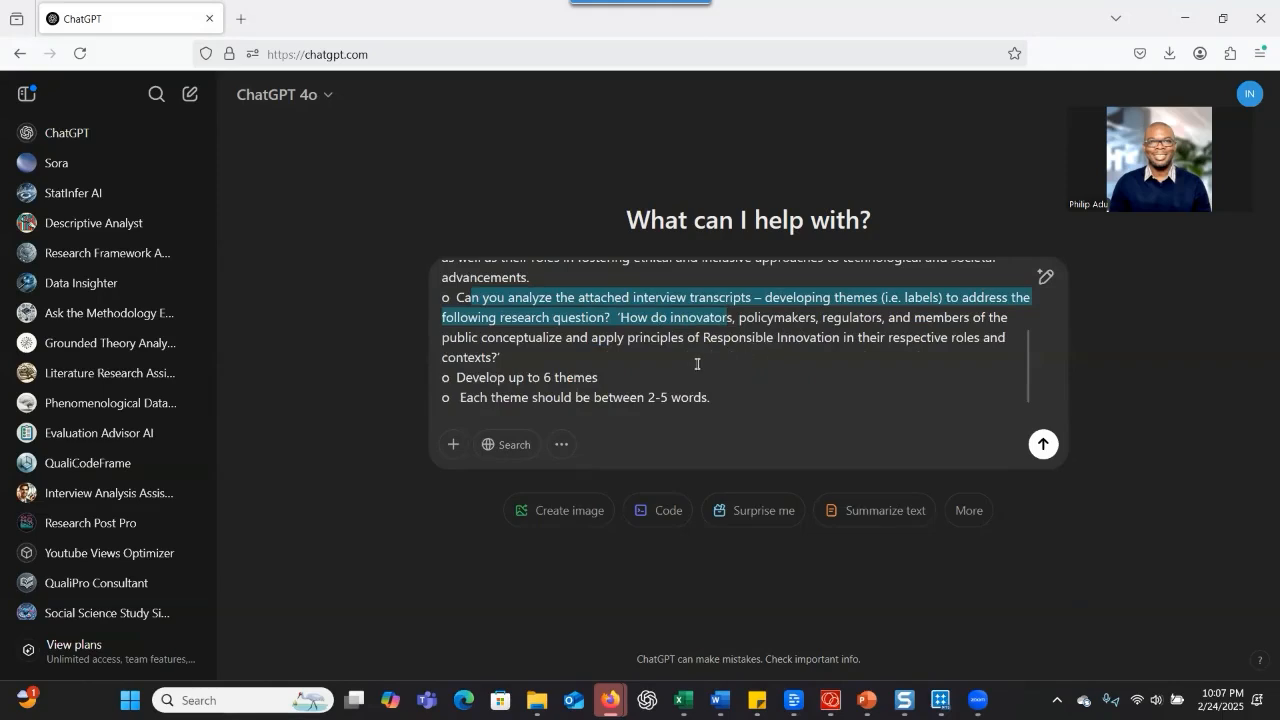
drag(600, 380, 458, 380)
drag(742, 398, 529, 398)
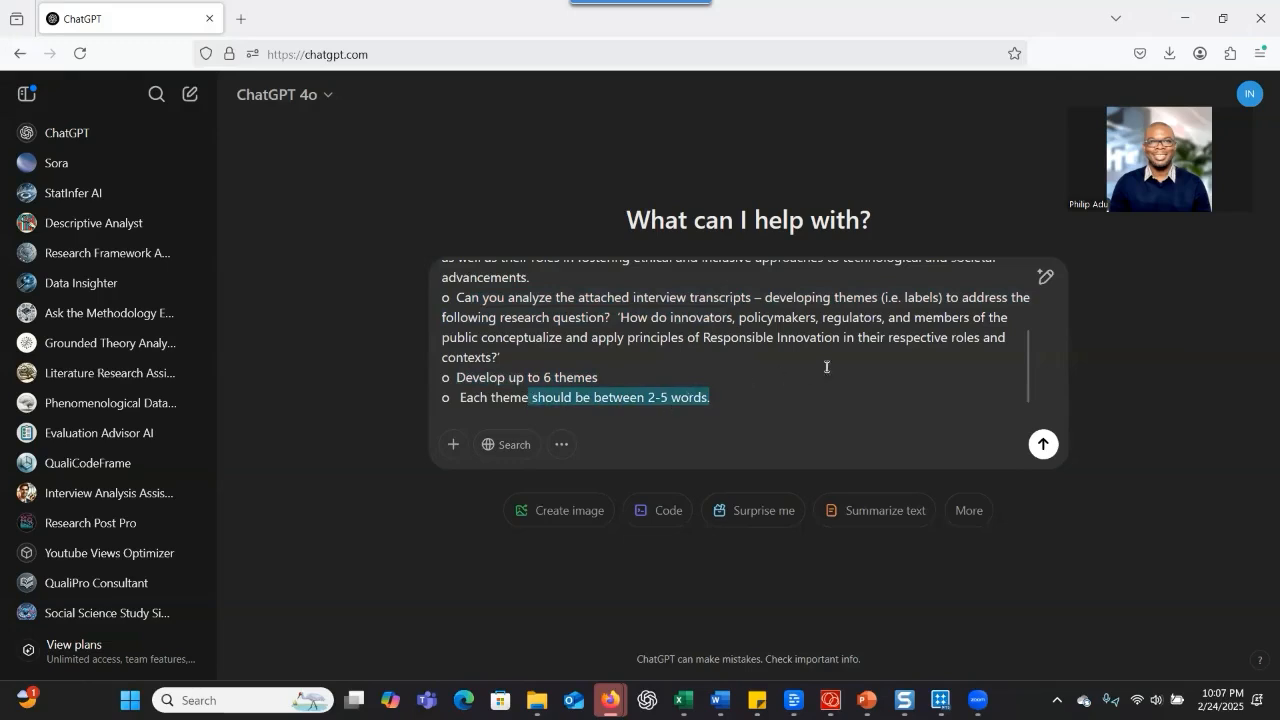
scroll(816, 339, up, 3)
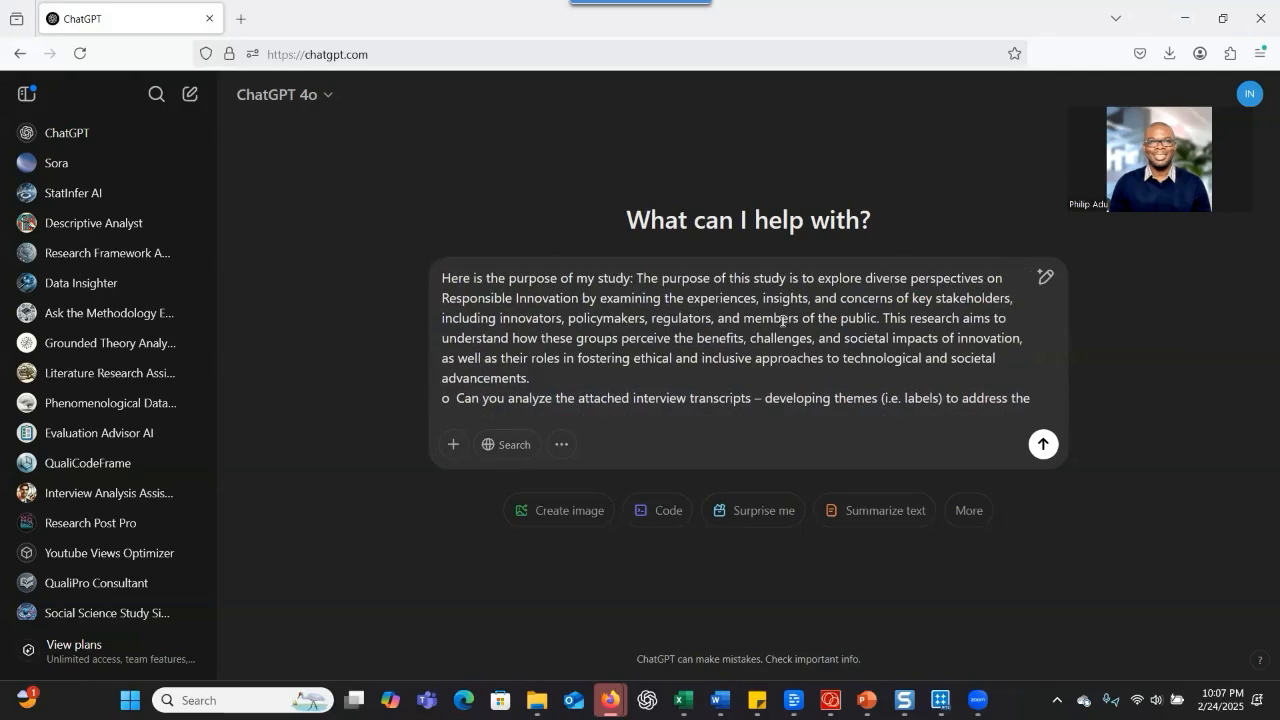
scroll(781, 320, down, 3)
drag(620, 318, 704, 337)
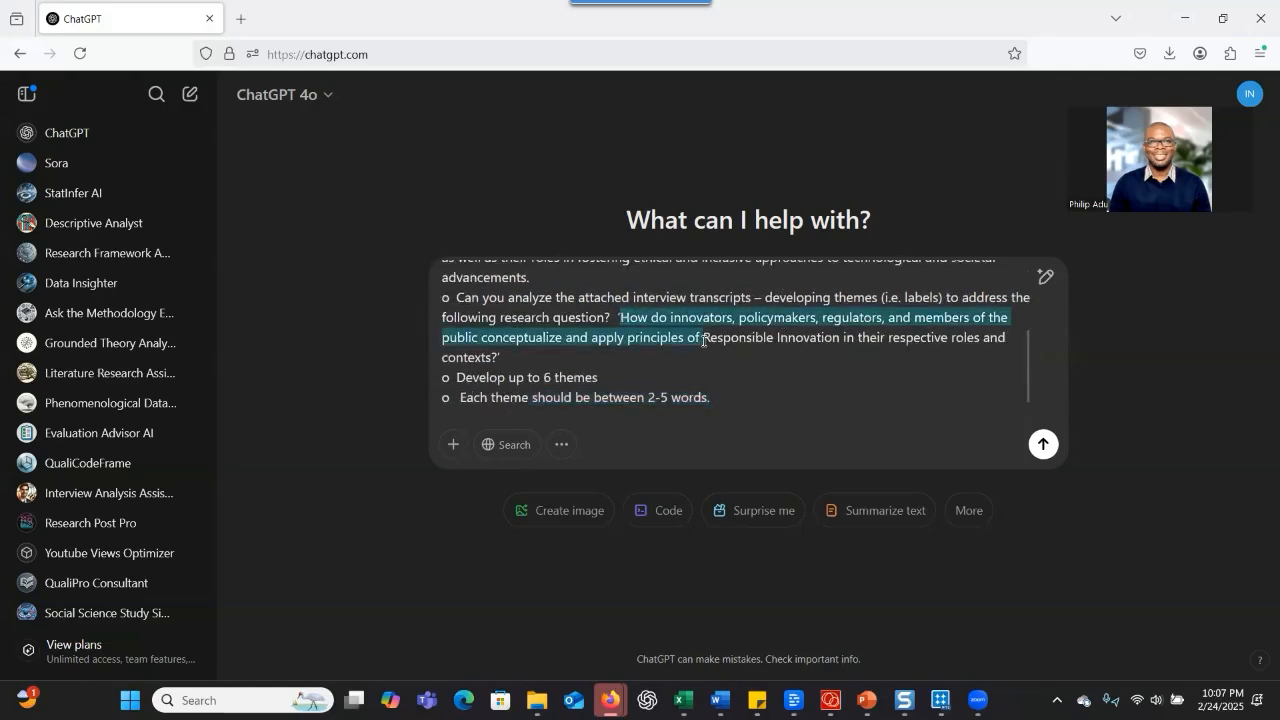
drag(525, 378, 598, 382)
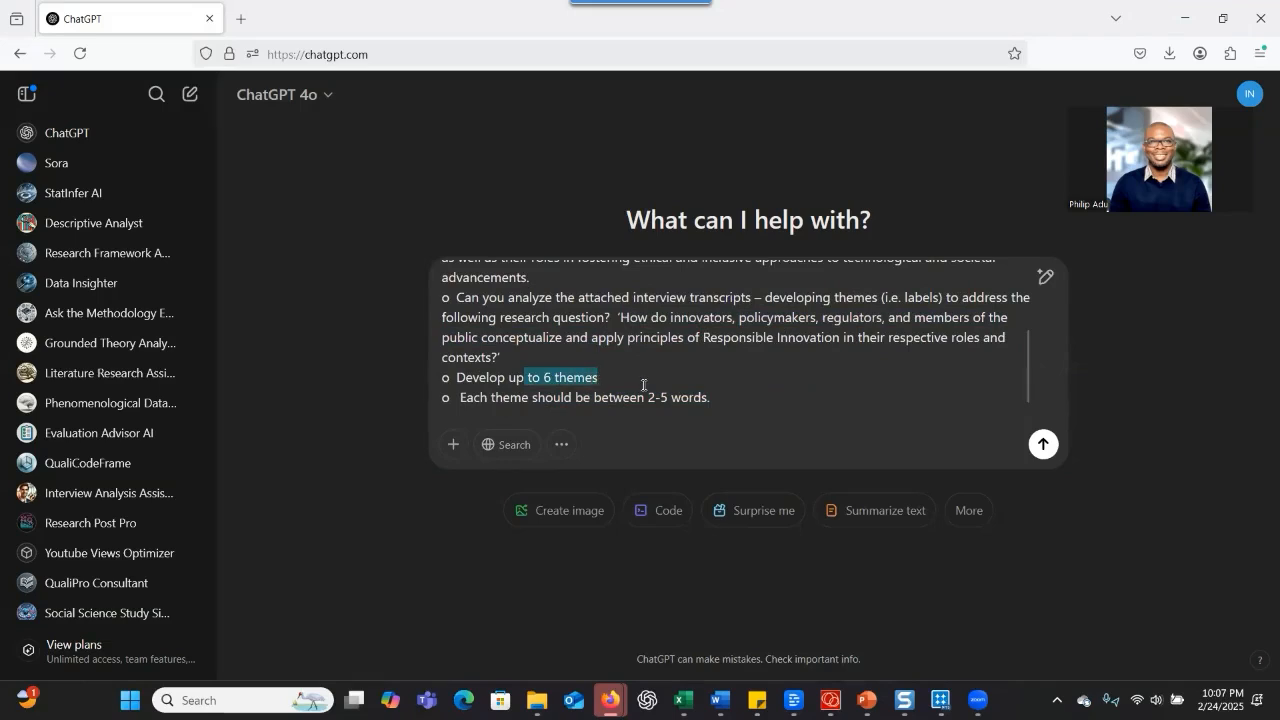
Attach the interview transcripts P1 to P10 from the Feb. Webinar data and materials folder and submit the theme prompt
click(460, 447)
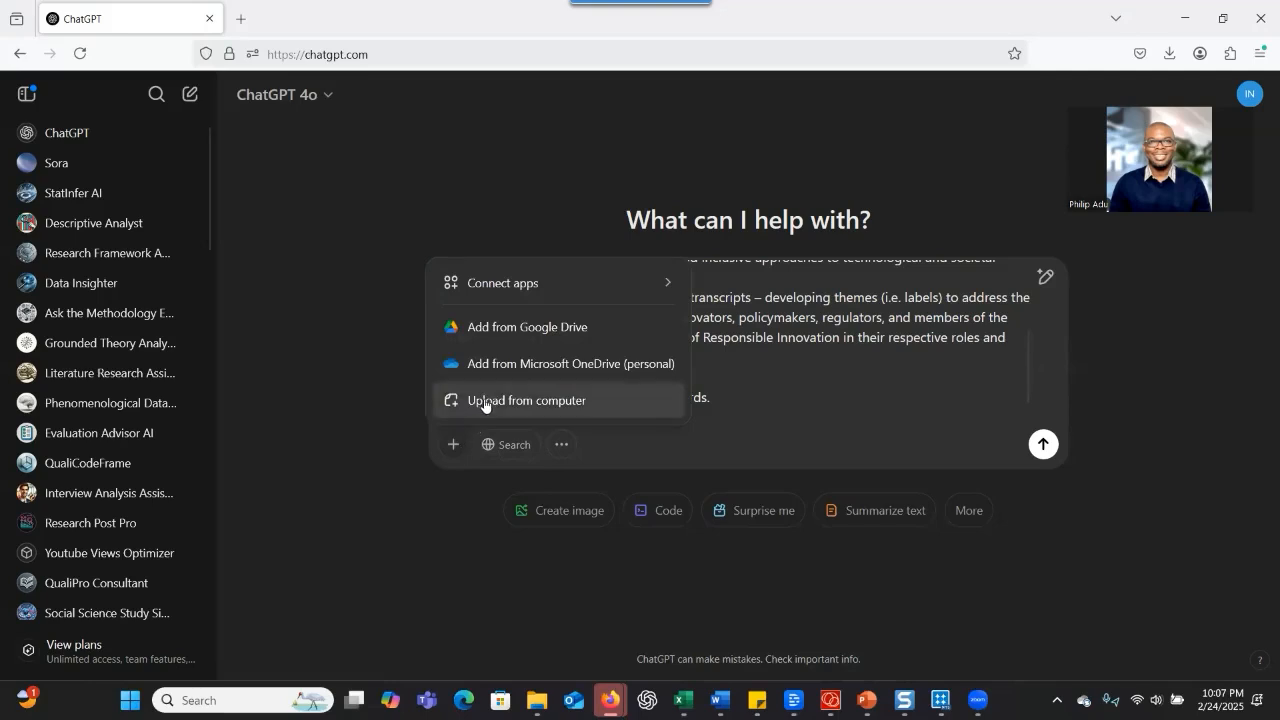
click(484, 401)
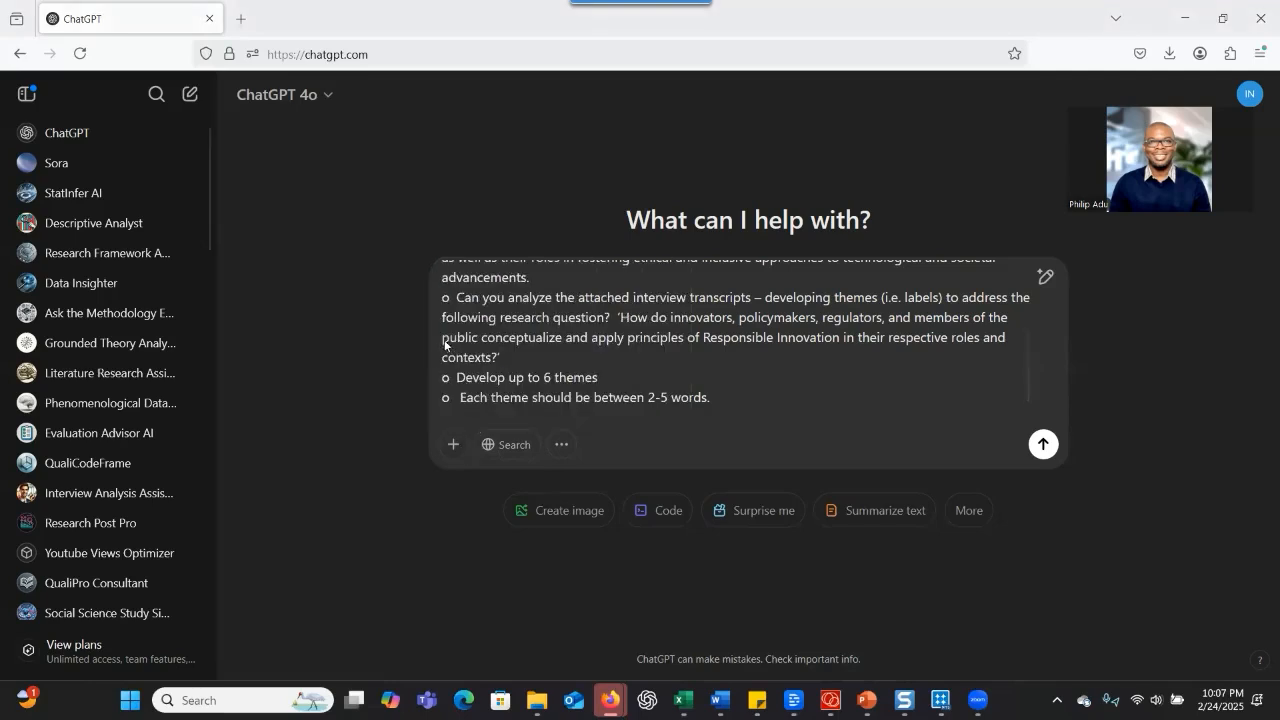
scroll(160, 203, up, 1)
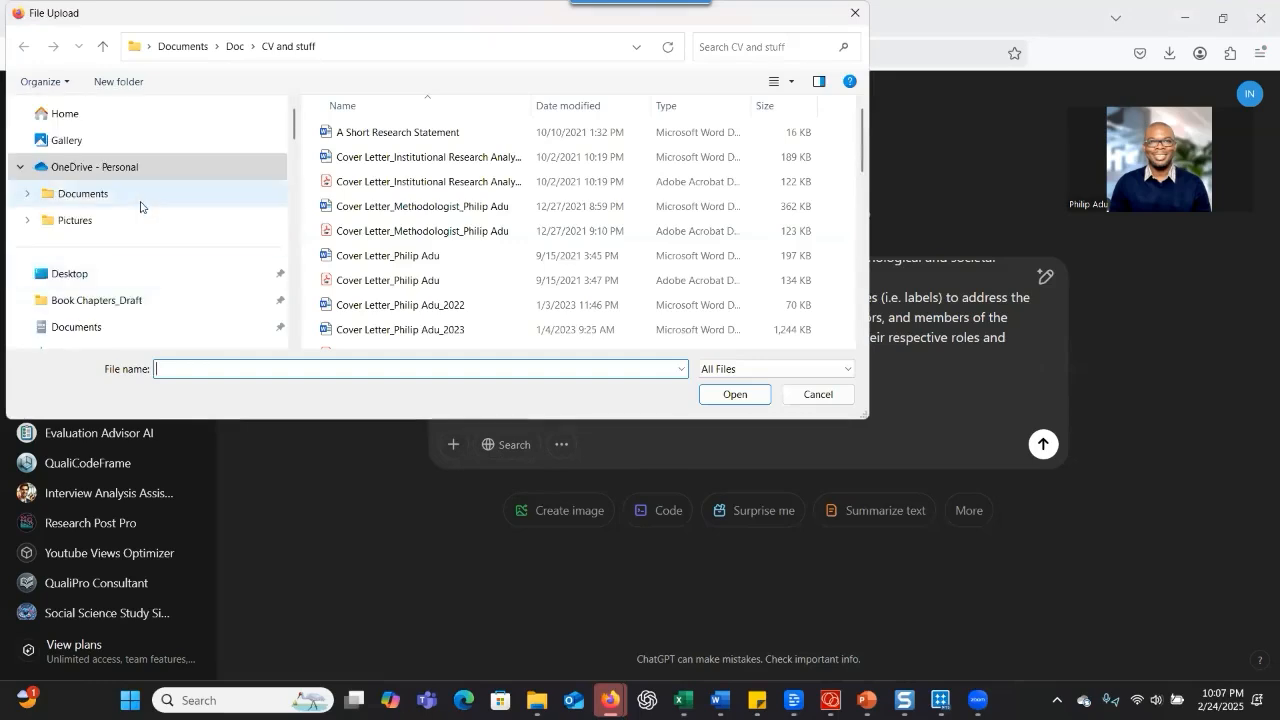
click(140, 198)
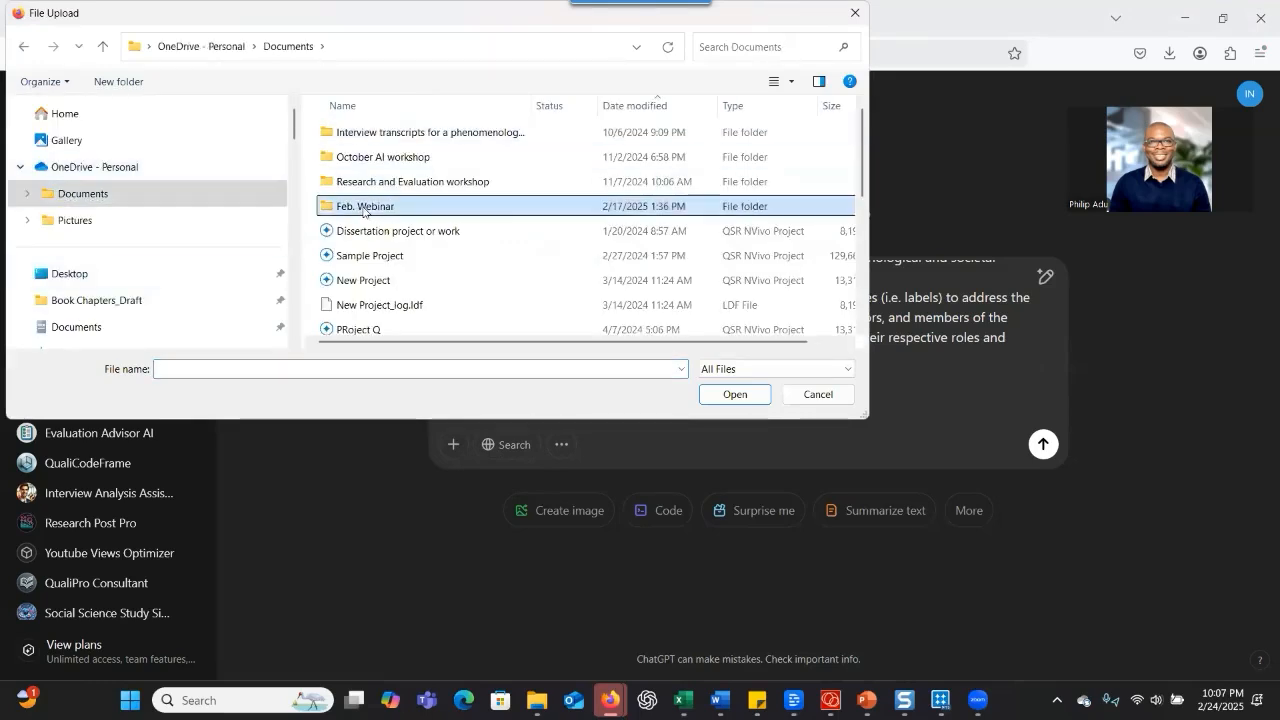
double_click(365, 206)
double_click(380, 132)
click(341, 208)
scroll(341, 220, down, 3)
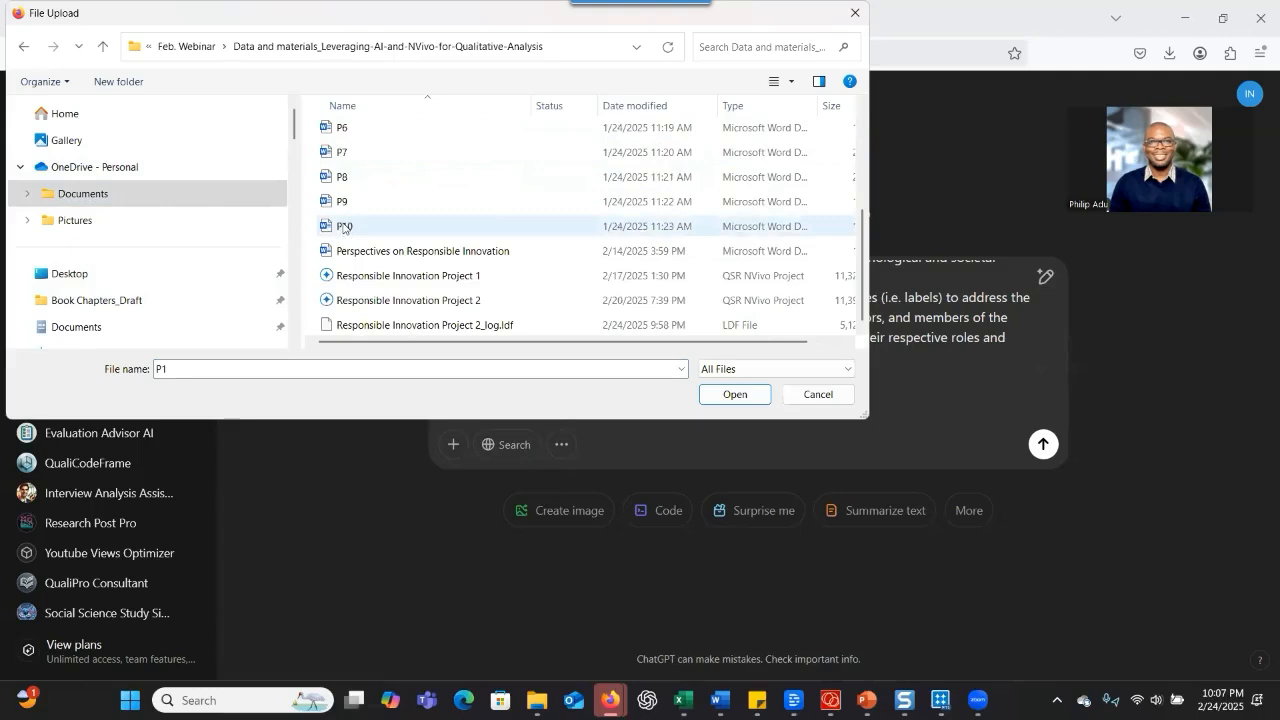
shift+click(341, 226)
click(735, 394)
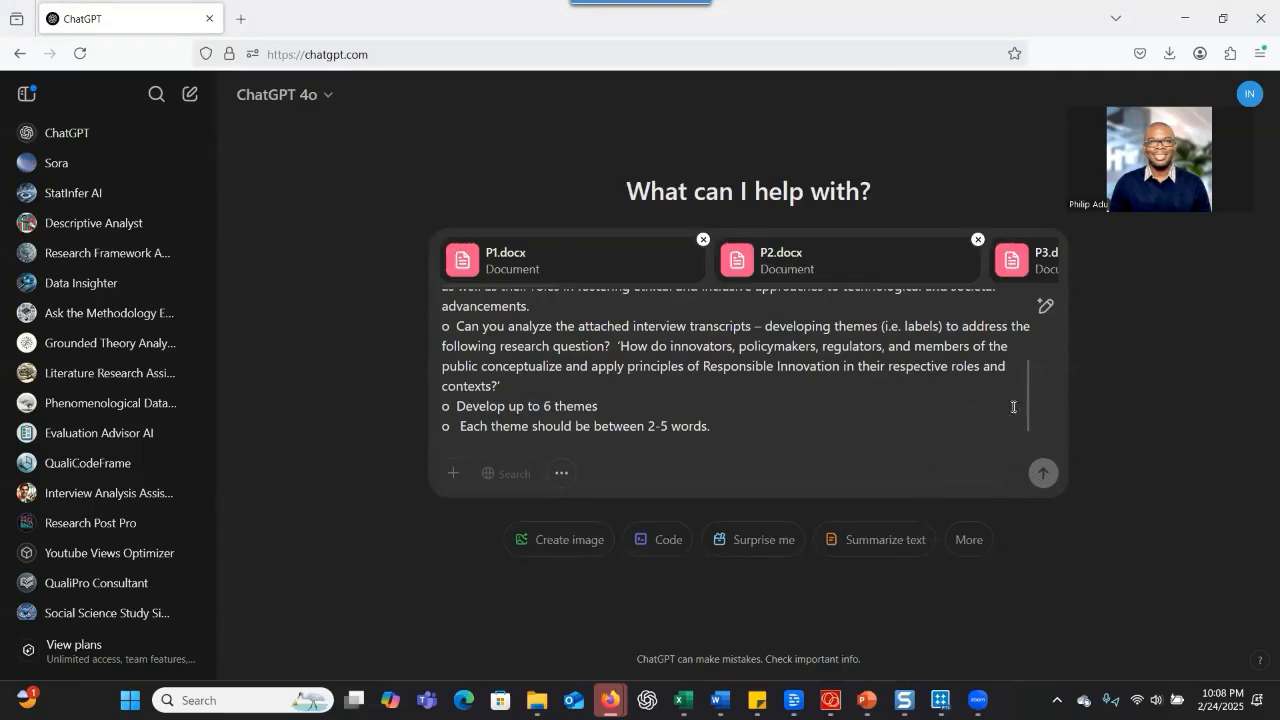
click(1043, 473)
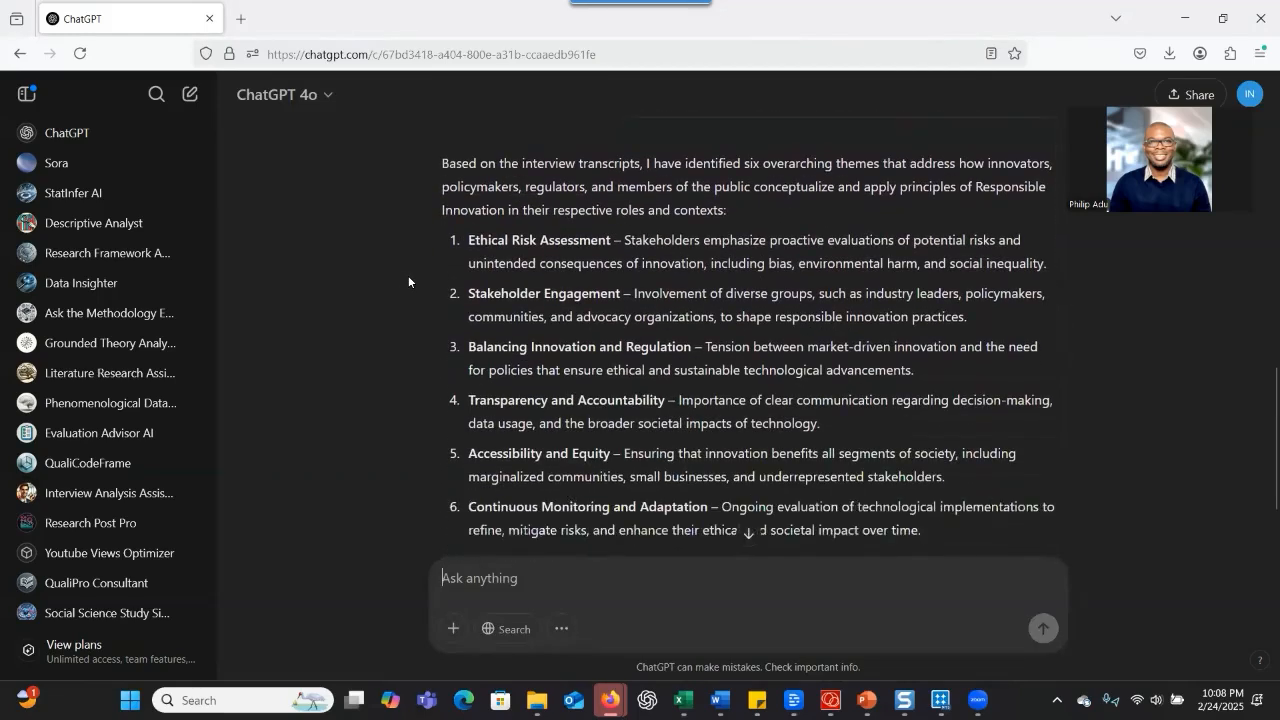
Review the generated themes and copy the RQ1 child codes, Innovation in Healthcare through Public Perception, from the Codes for my study workbook
scroll(450, 288, up, 1)
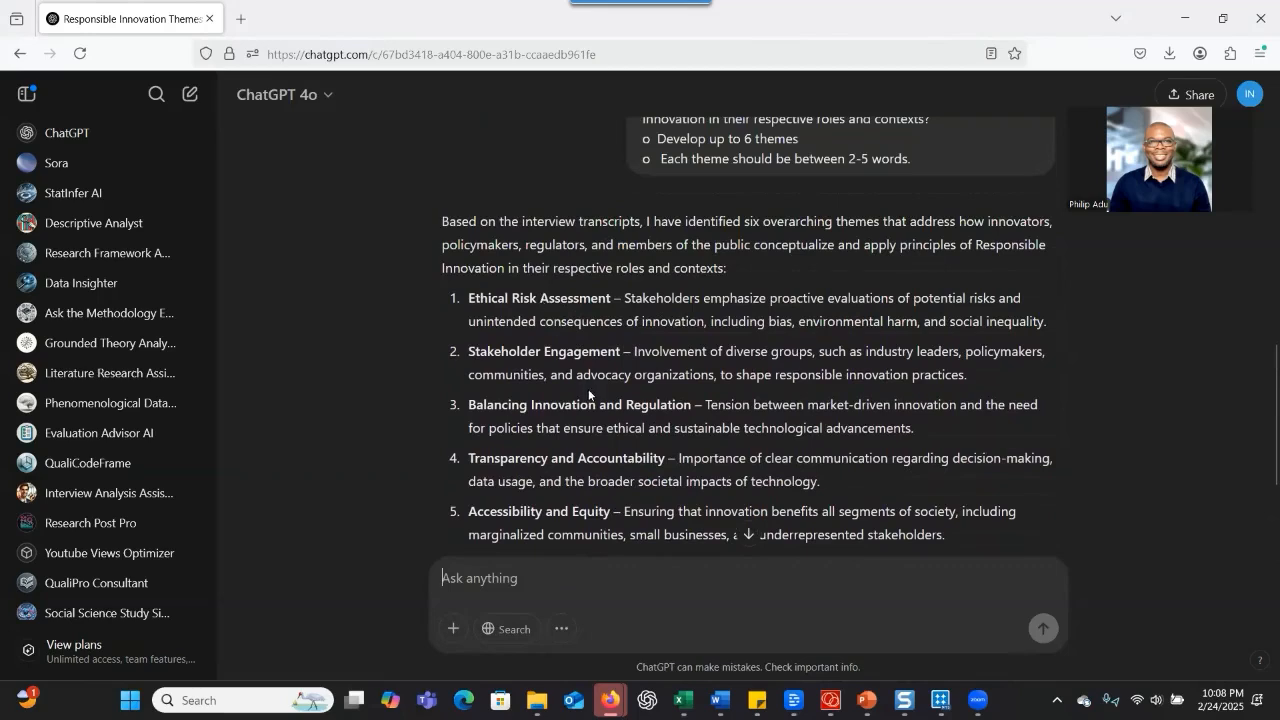
scroll(587, 394, down, 2)
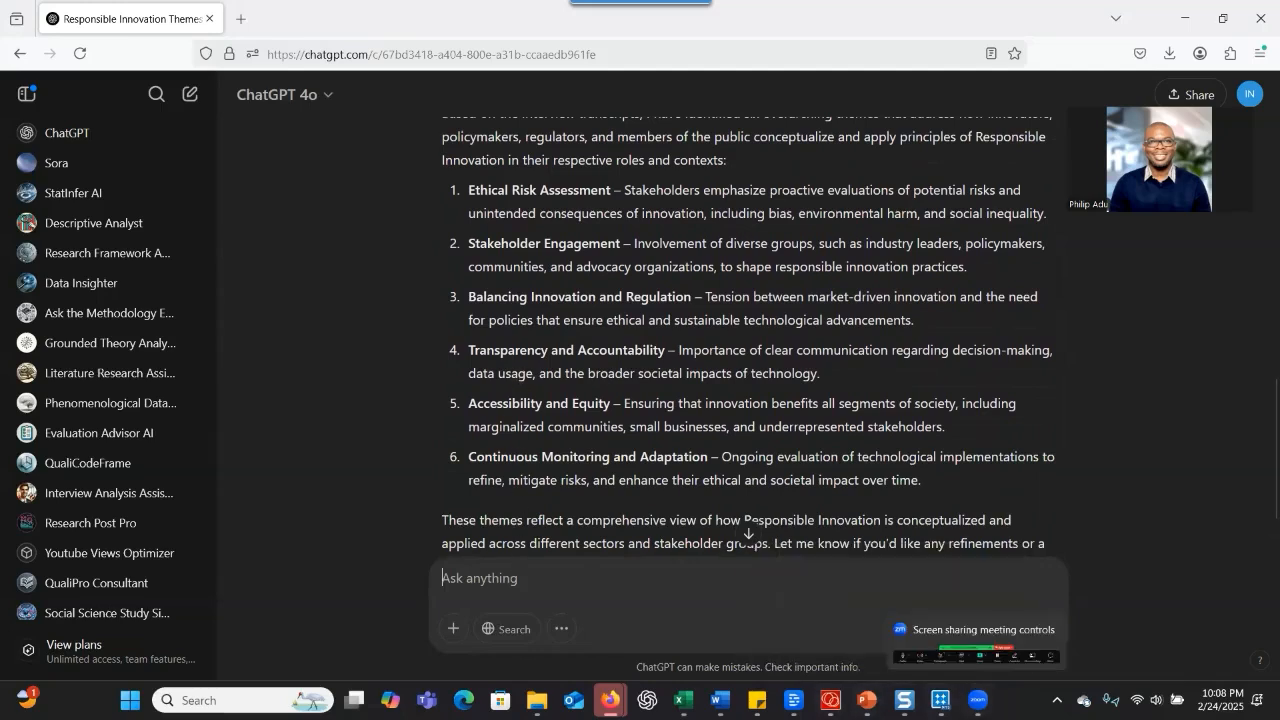
mouse_move(683, 700)
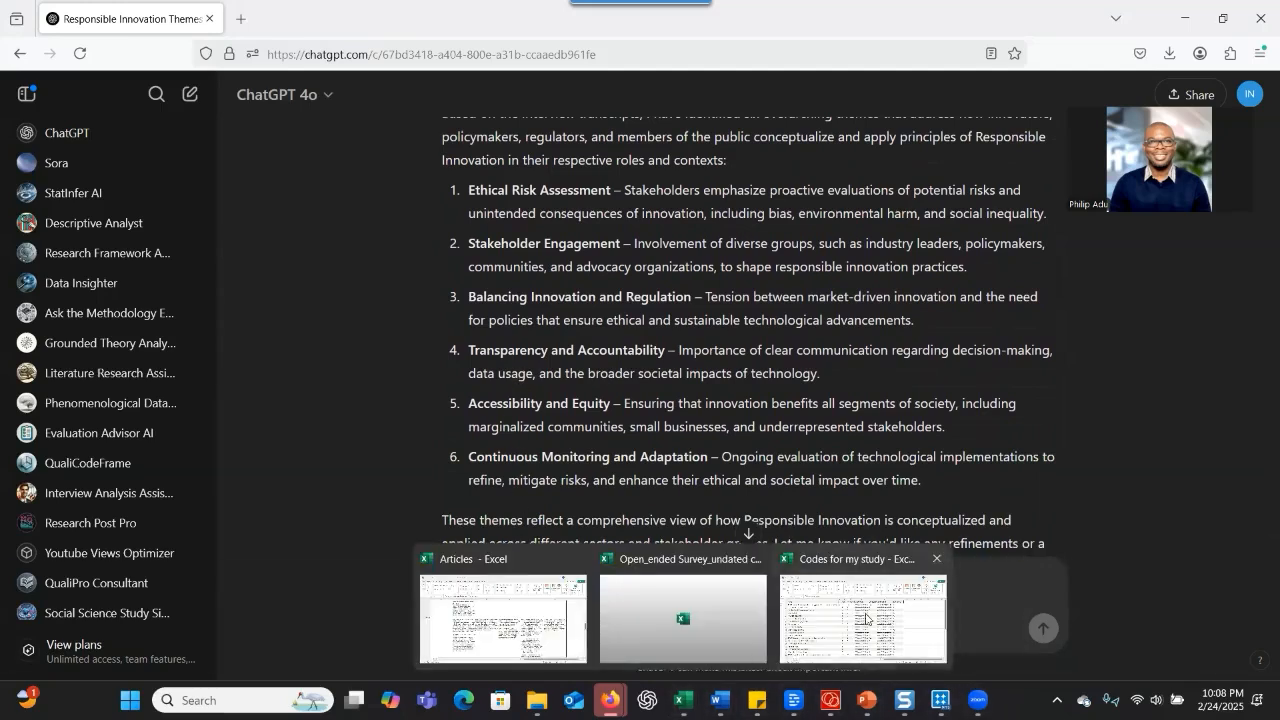
click(900, 612)
drag(90, 276, 199, 468)
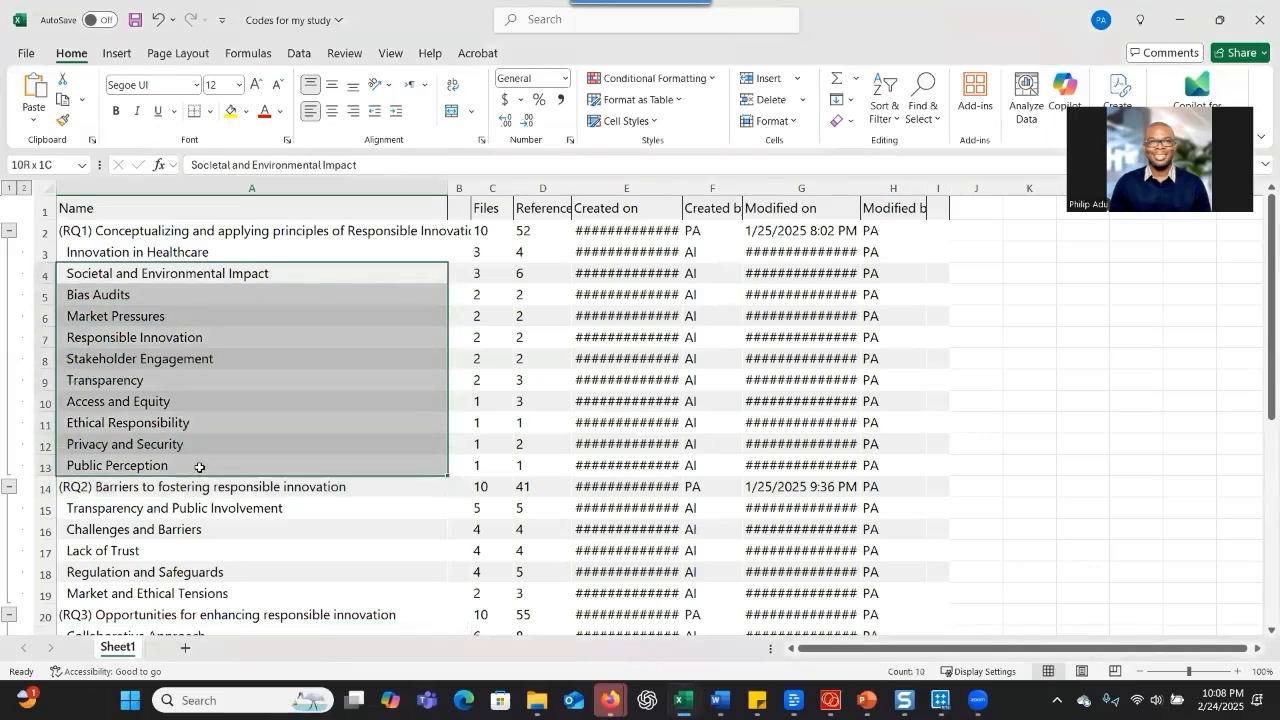
right_click(199, 468)
click(175, 189)
Return to ChatGPT and write the follow-up request "Can you categorize the codes below under their respective themes:"
key(alt+Tab)
text(Can you)
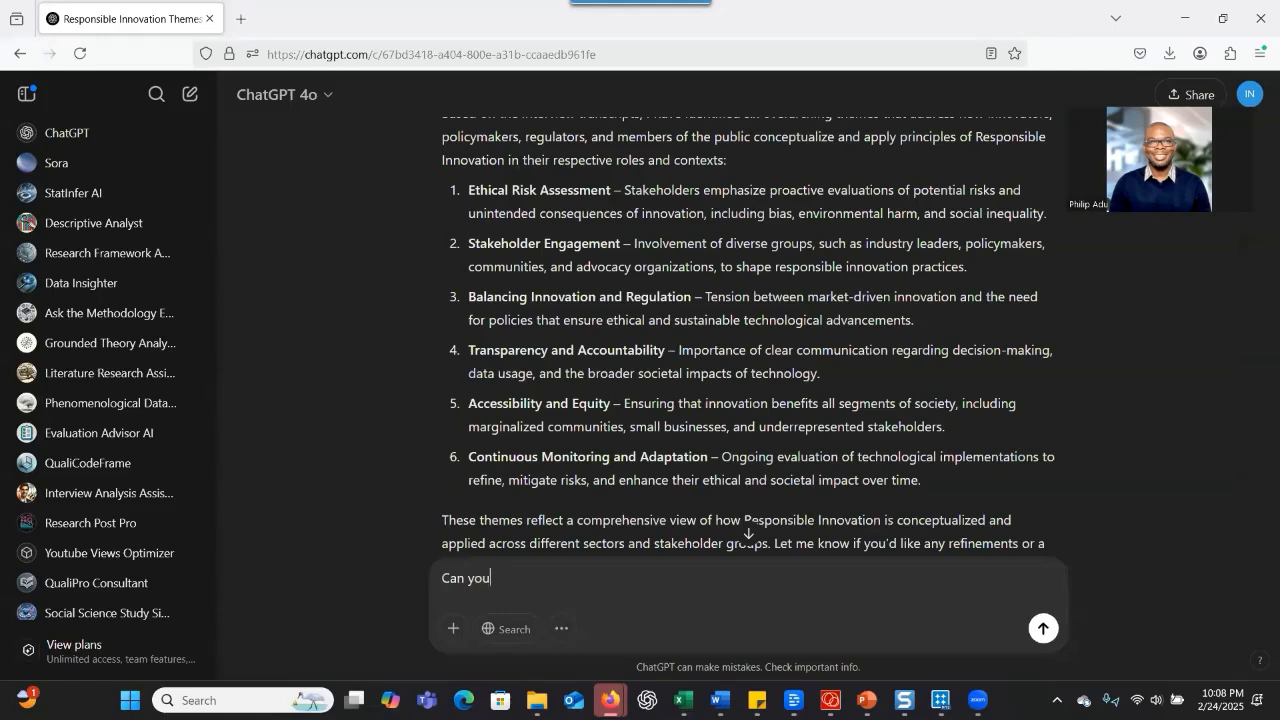
text( categorize the codes below)
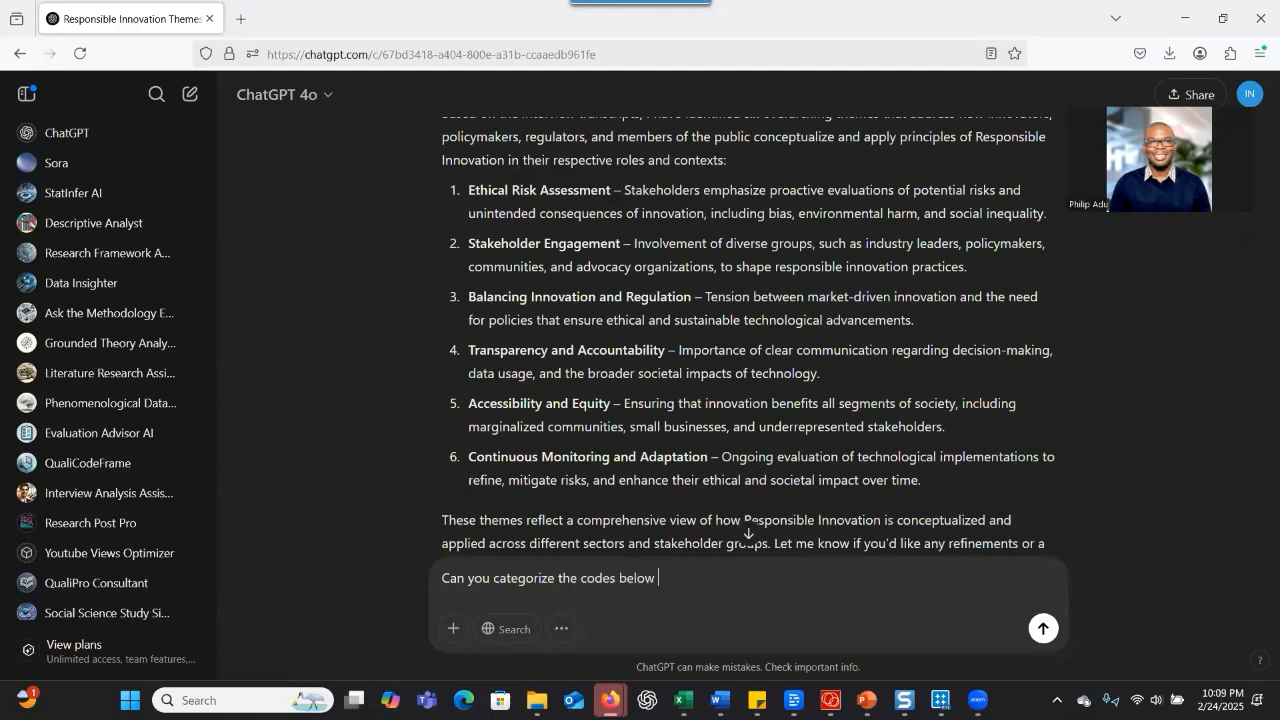
text( under their respecrtive)
Add the copied RQ1 codes to the request, remove the pasted image attachment and submit it
key(ctrl+v)
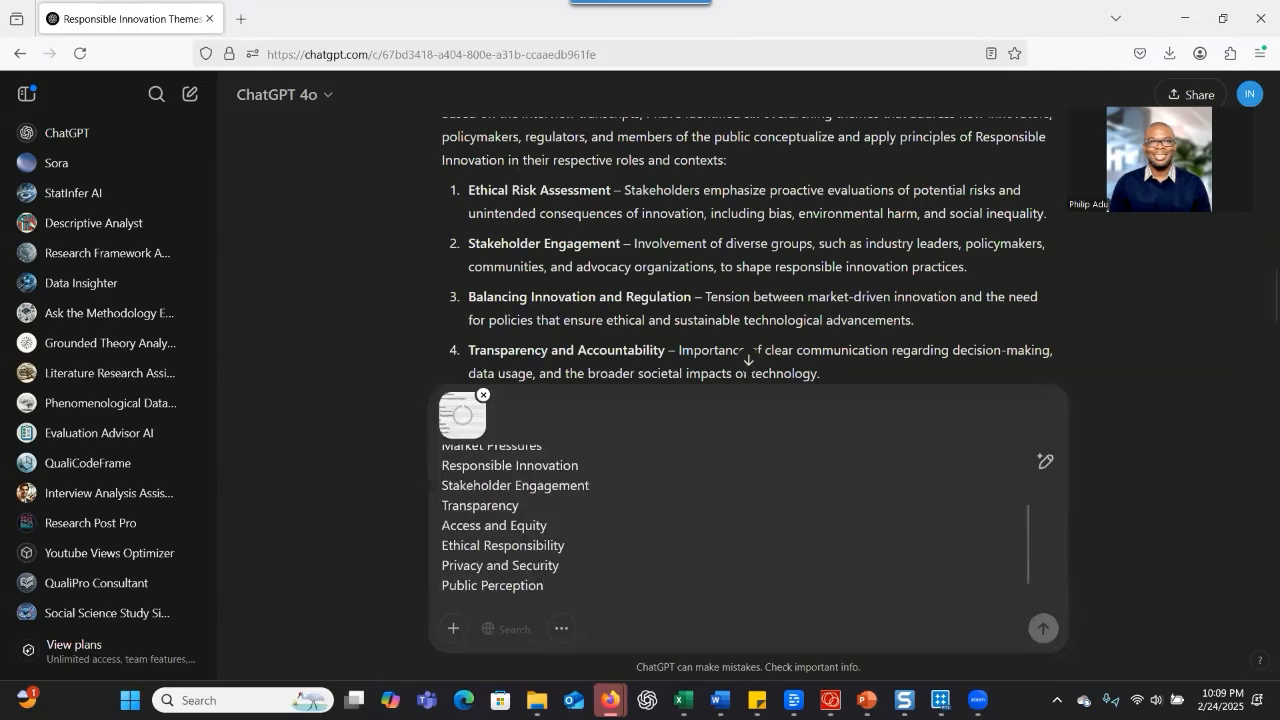
click(483, 395)
scroll(522, 540, up, 3)
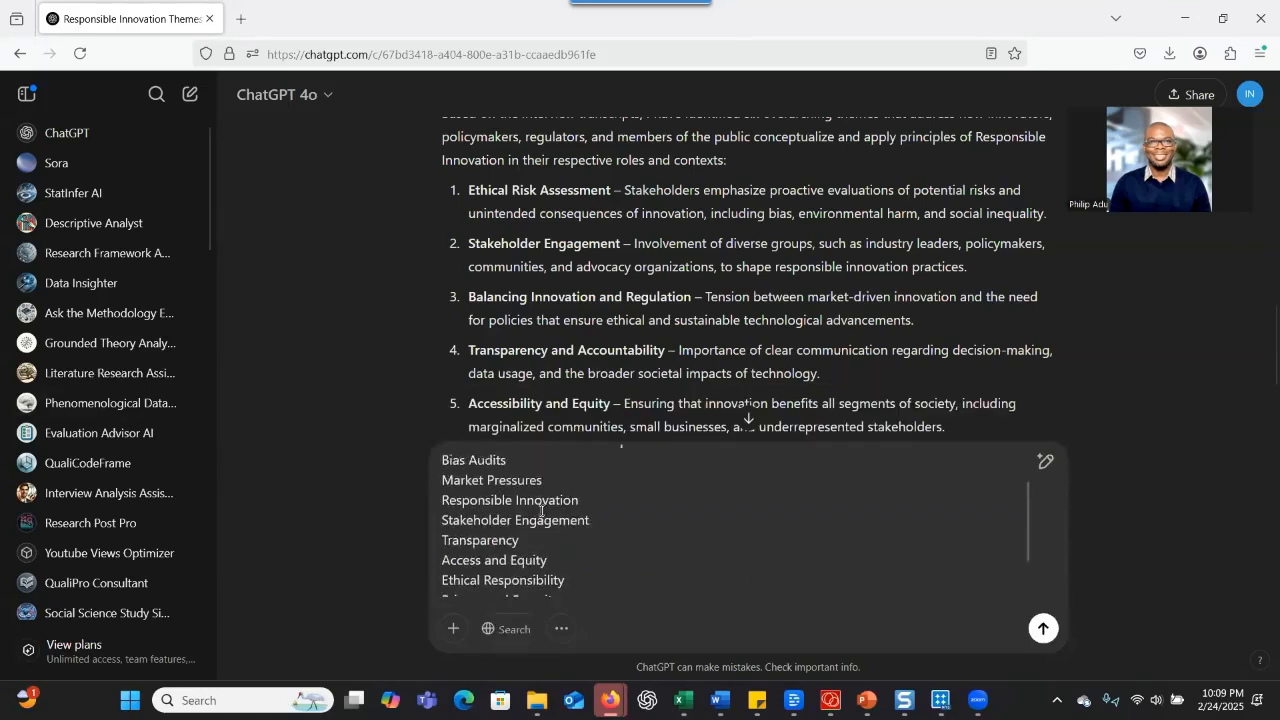
click(1043, 630)
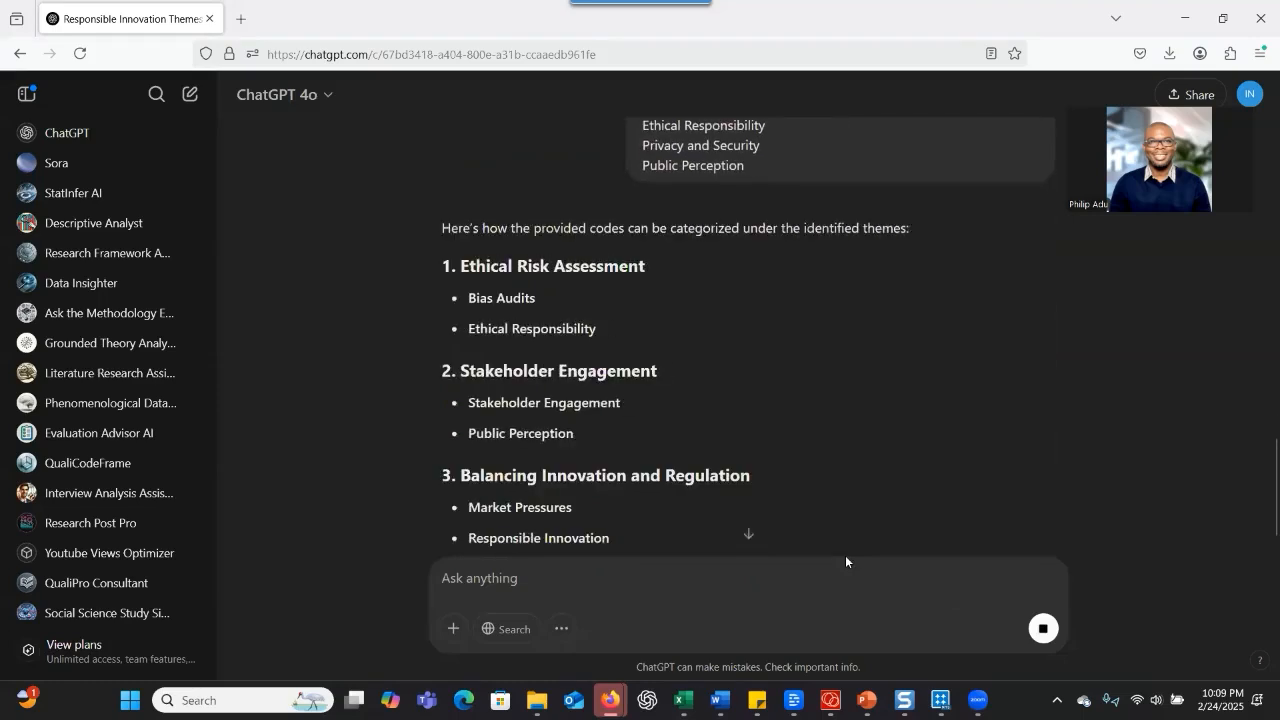
Review the codes grouped under each theme, switch to NVivo and start a new child code under RQ1 with the name prefix "(Theme)"
scroll(781, 483, down, 2)
scroll(723, 440, up, 2)
scroll(500, 391, down, 1)
scroll(500, 390, down, 2)
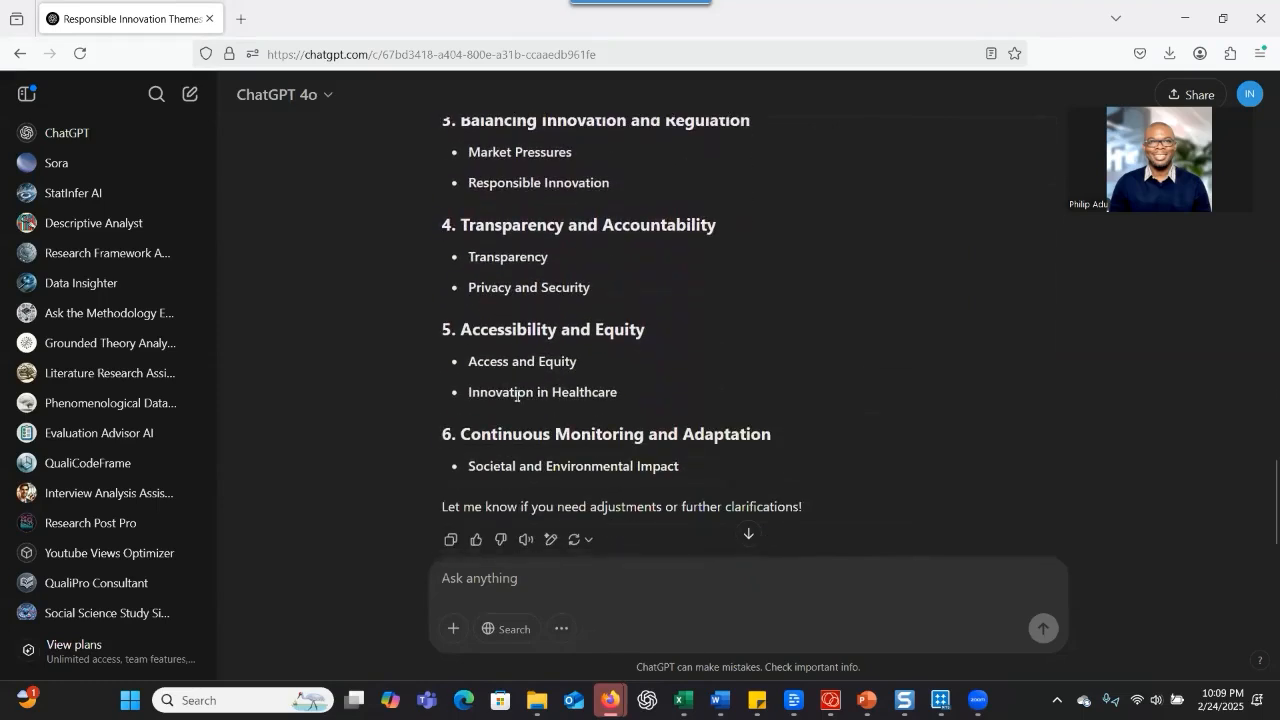
scroll(524, 405, up, 1)
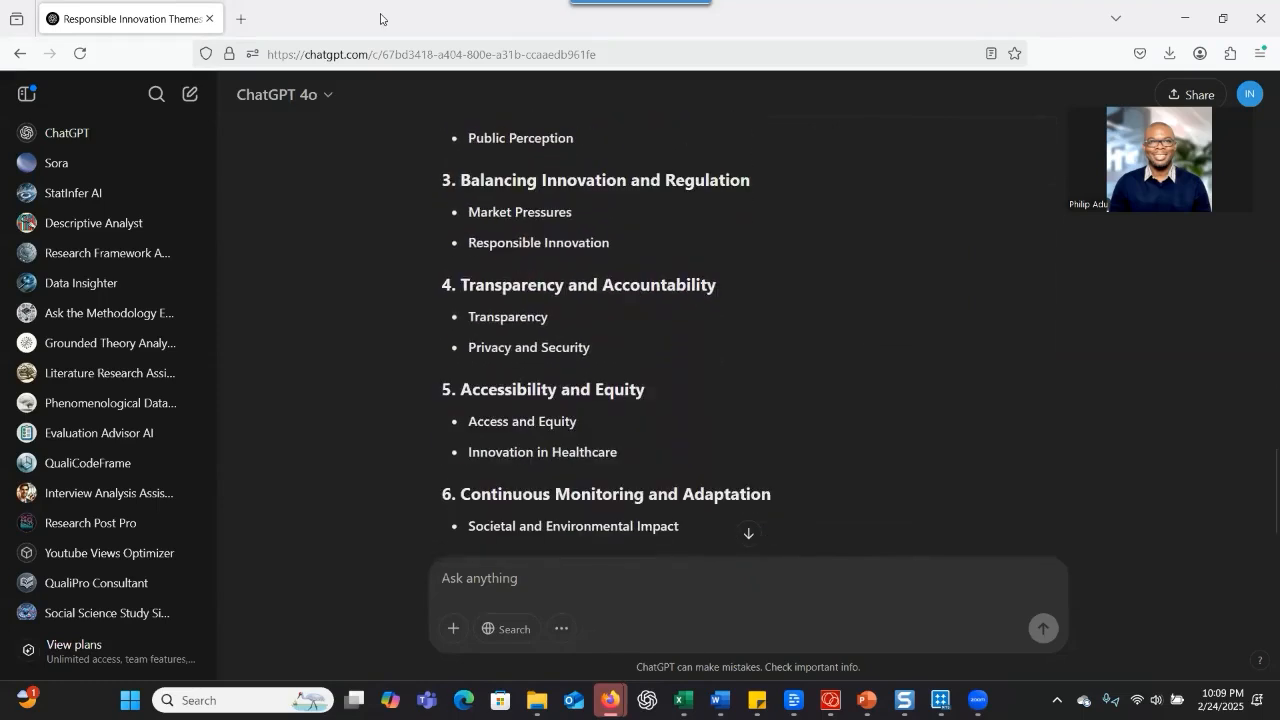
click(1185, 18)
click(1185, 18)
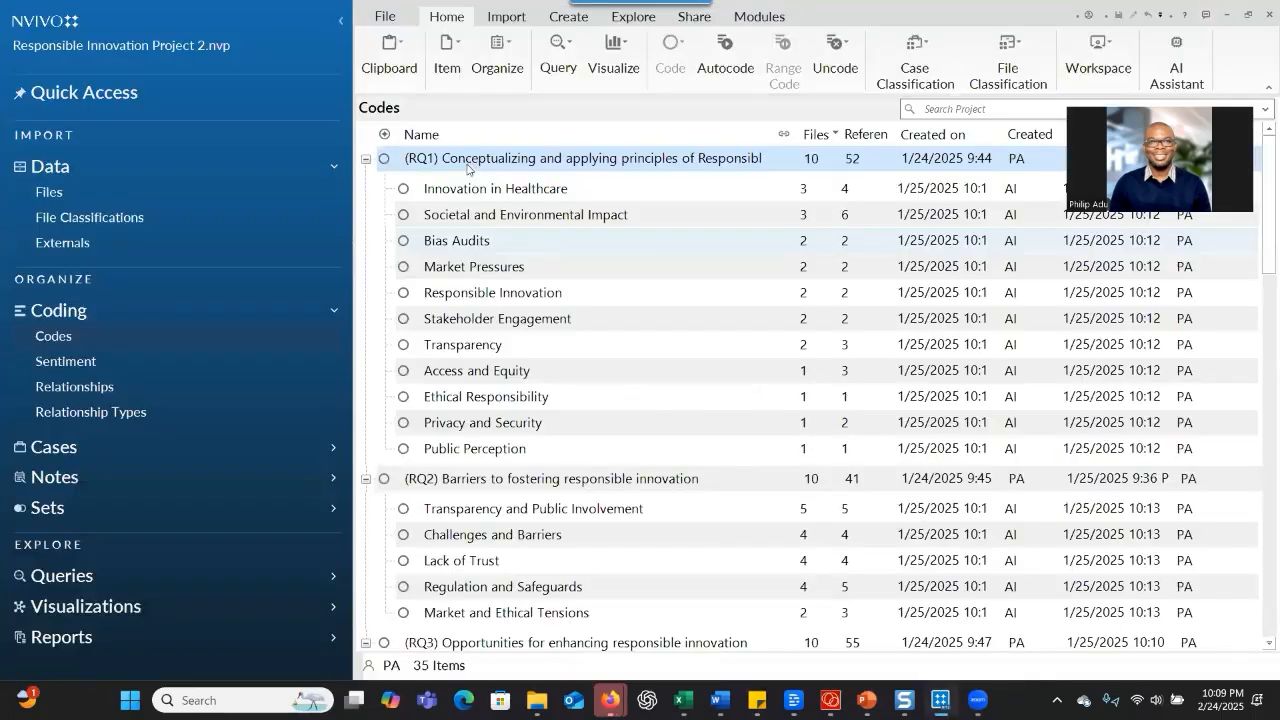
right_click(467, 166)
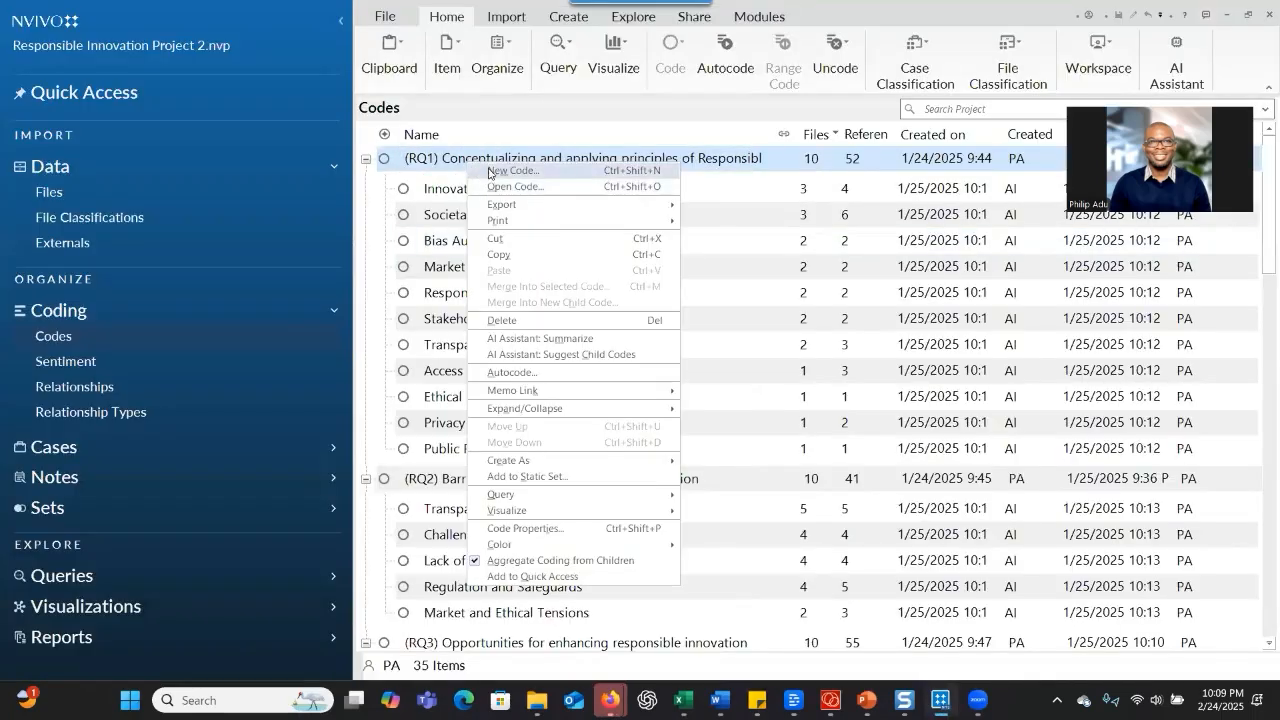
click(492, 171)
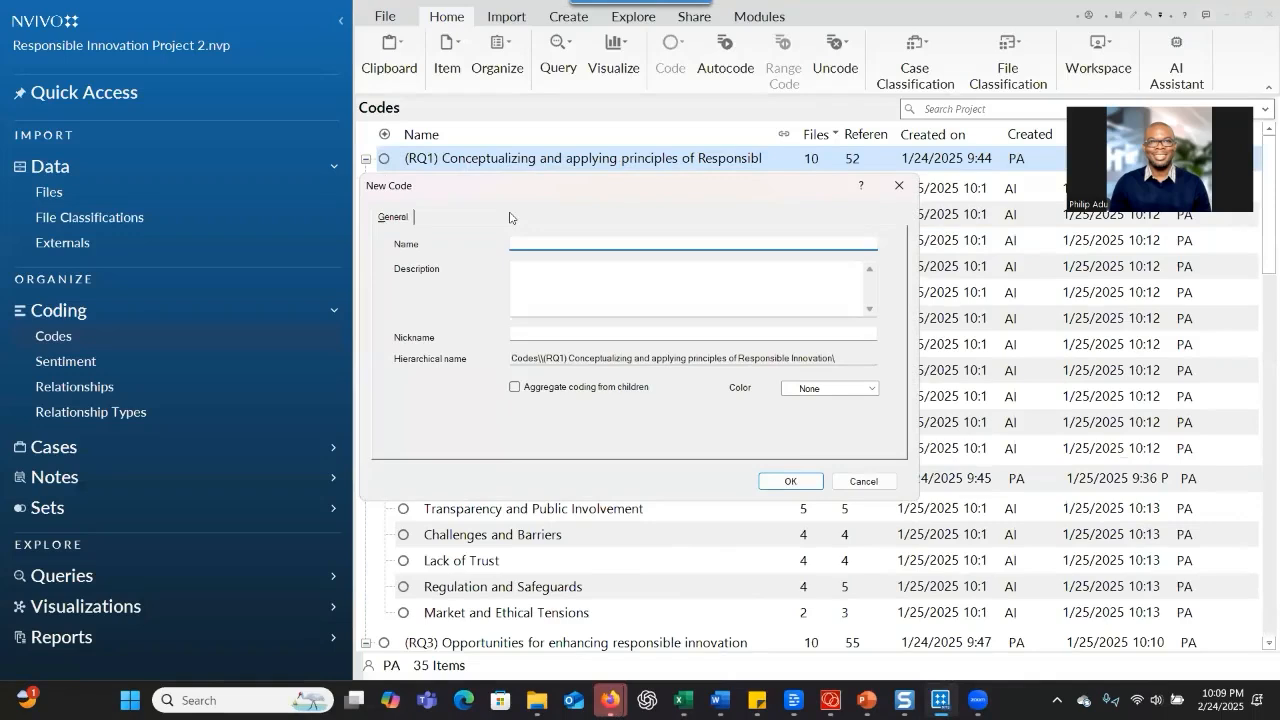
text((Theme)
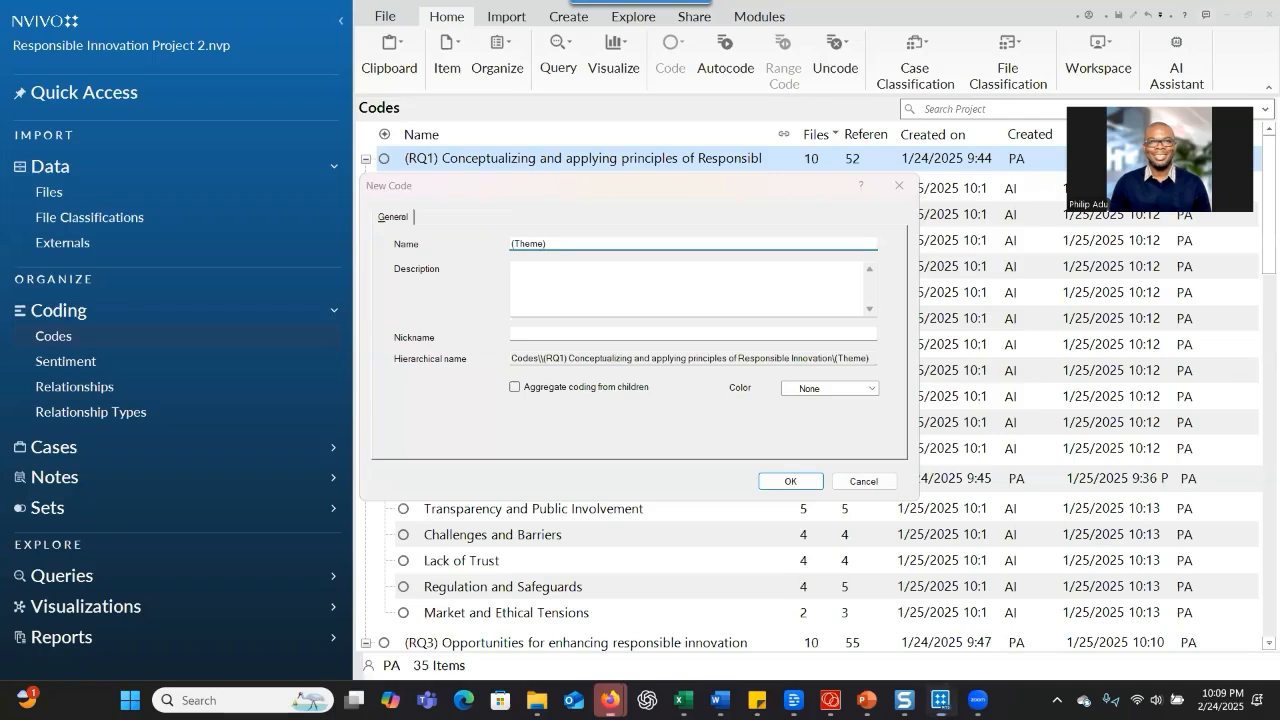
Copy the first theme heading, "Ethical Risk Assessment", from the ChatGPT categorization and return to NVivo
click(610, 700)
scroll(663, 380, up, 1)
scroll(663, 379, down, 1)
drag(627, 342, 514, 346)
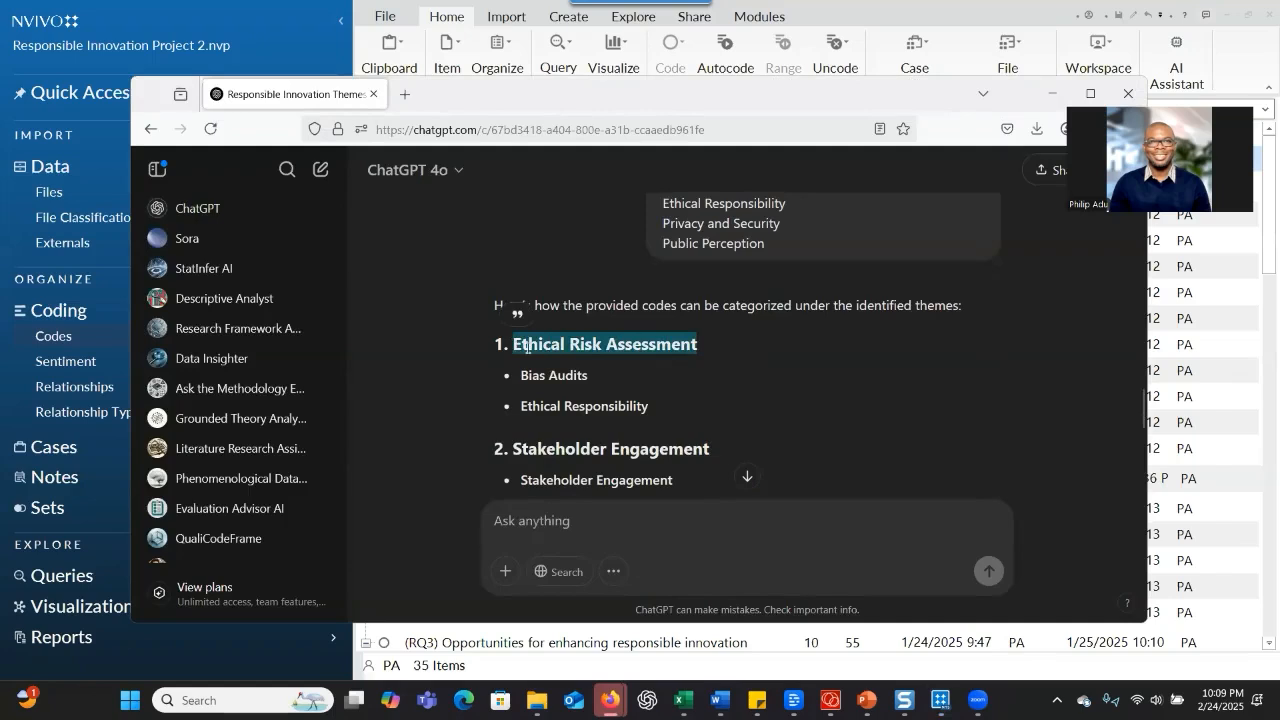
right_click(527, 347)
click(583, 366)
key(alt+Tab)
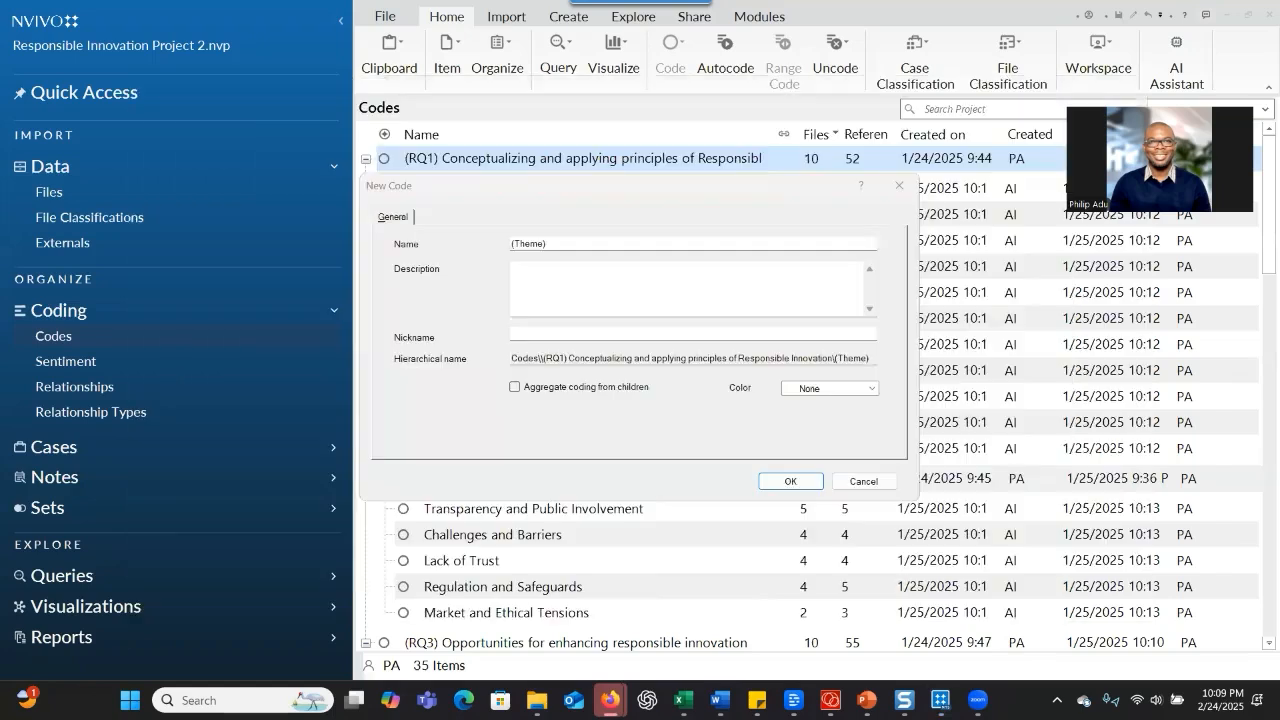
Complete the new code's name as "(Theme) Ethical Risk Assessment" and create it with coding aggregated from children
click(642, 243)
key(ctrl+v)
click(644, 274)
click(517, 390)
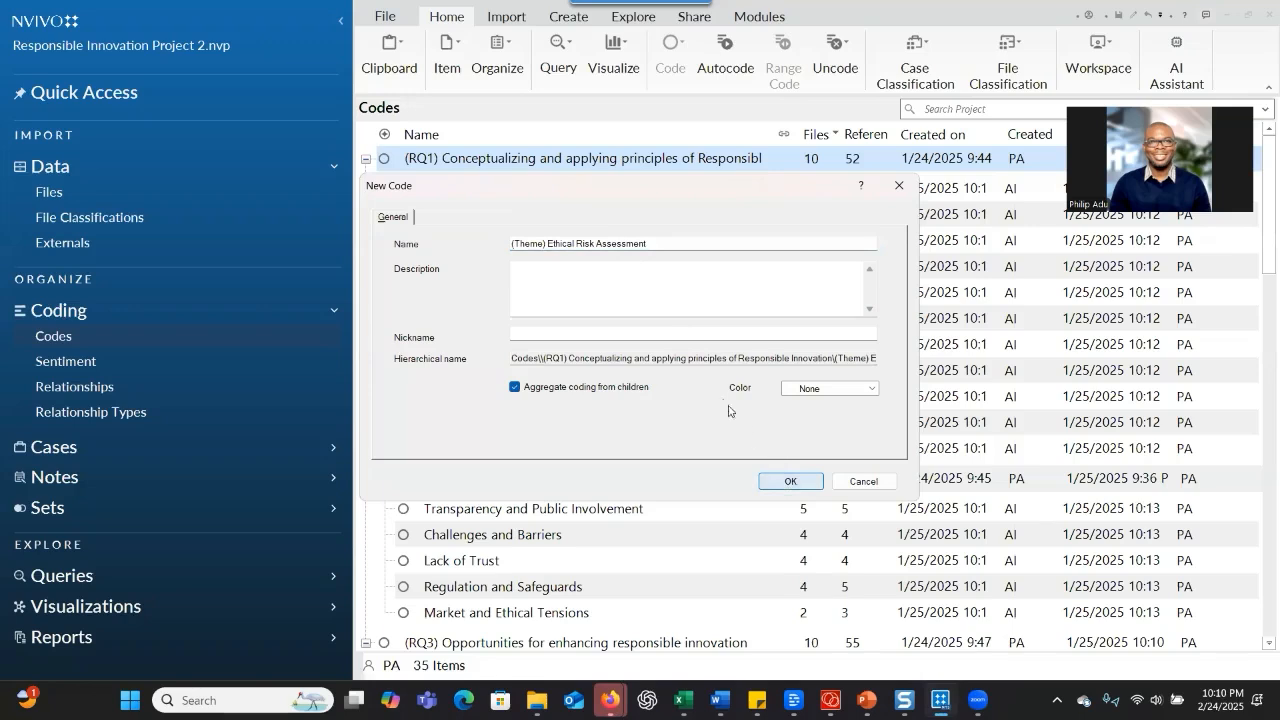
key(Return)
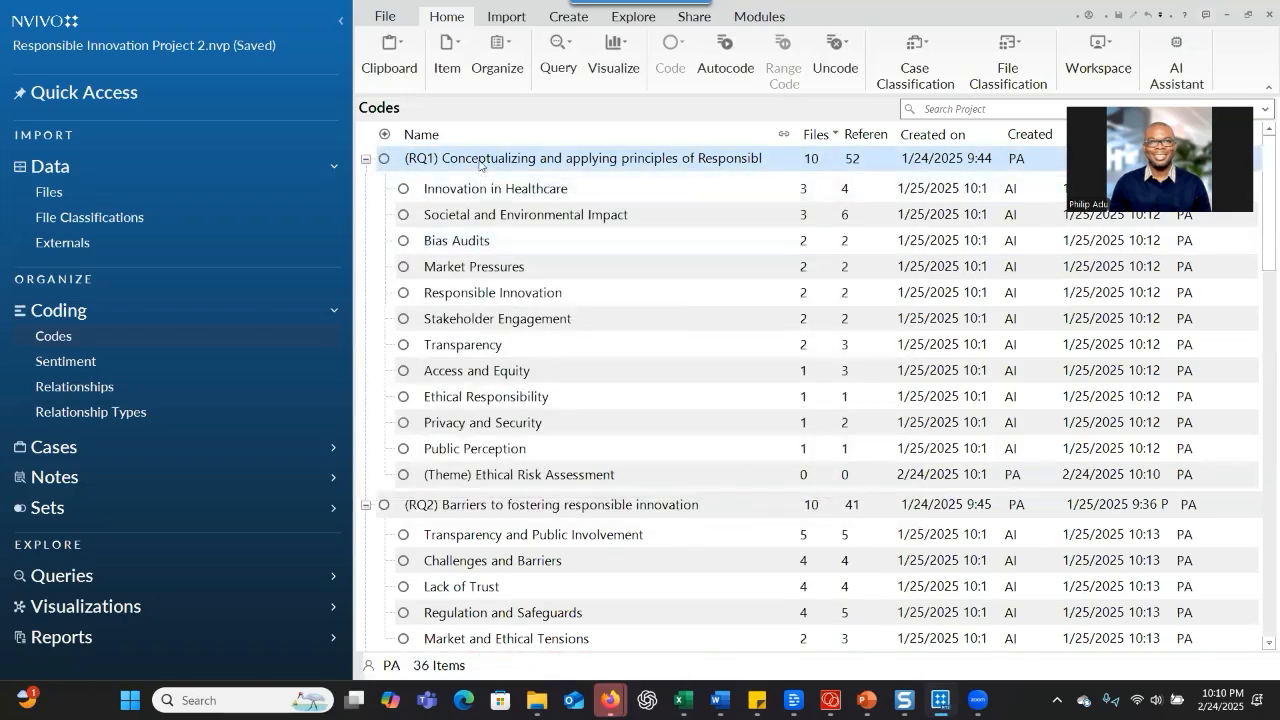
Create the child code "(Theme) Stakeholder Engagement" under RQ1, using ChatGPT's second theme and aggregating coding from children
right_click(480, 165)
click(520, 170)
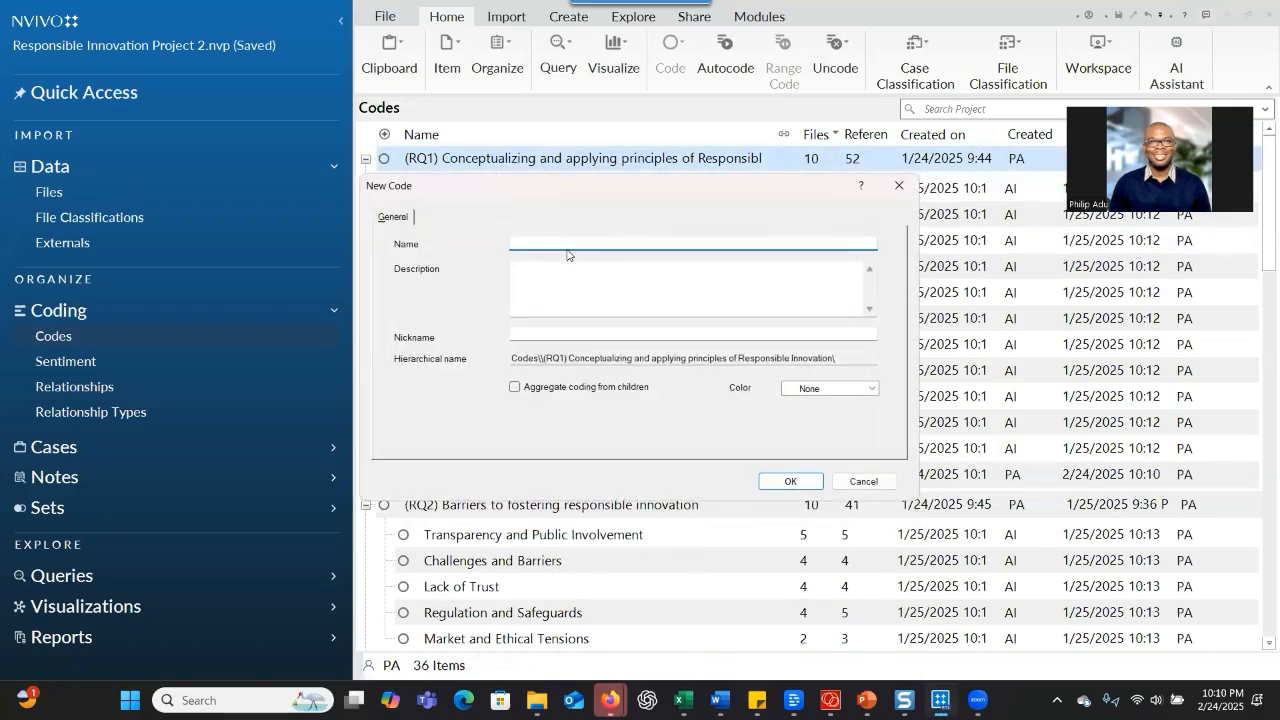
text((Theme)
key(alt+Tab)
click(657, 240)
click(658, 240)
key(ctrl+v)
click(538, 390)
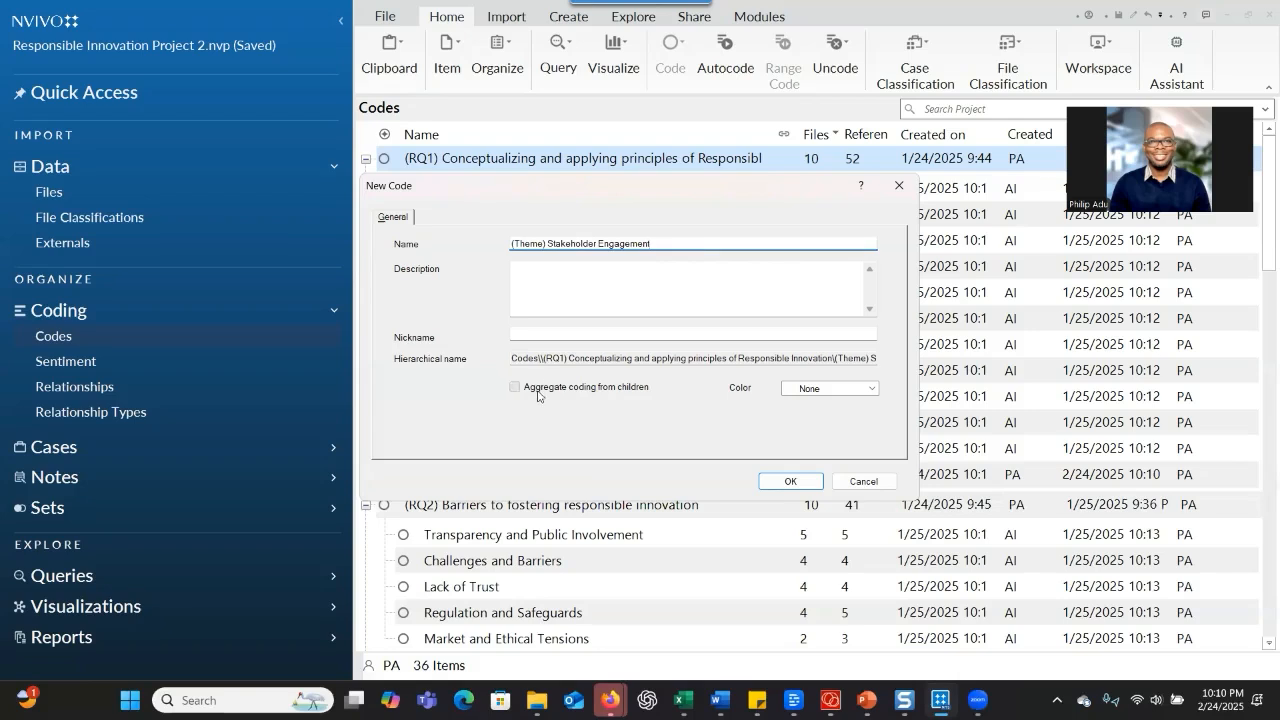
click(790, 480)
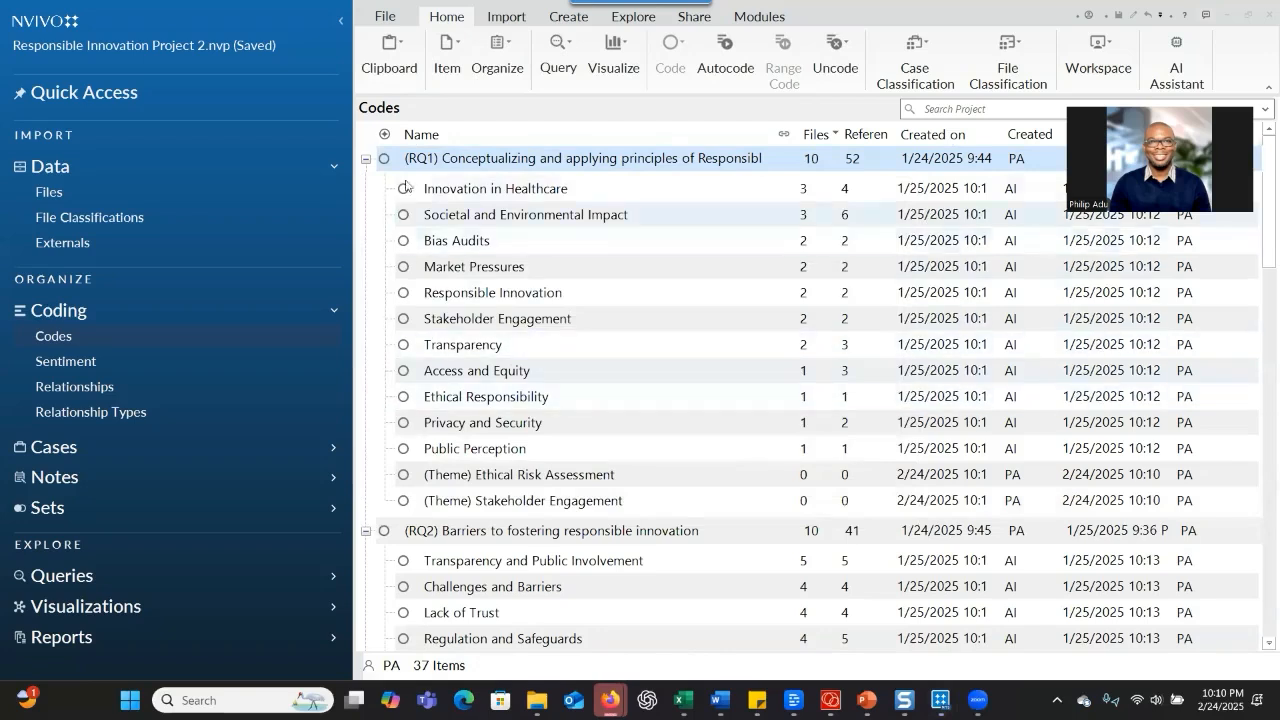
Create the child code "(Theme) Balancing Innovation and Regulation" under RQ1 with coding aggregated from children
key(ctrl+shift+n)
text((Theme)
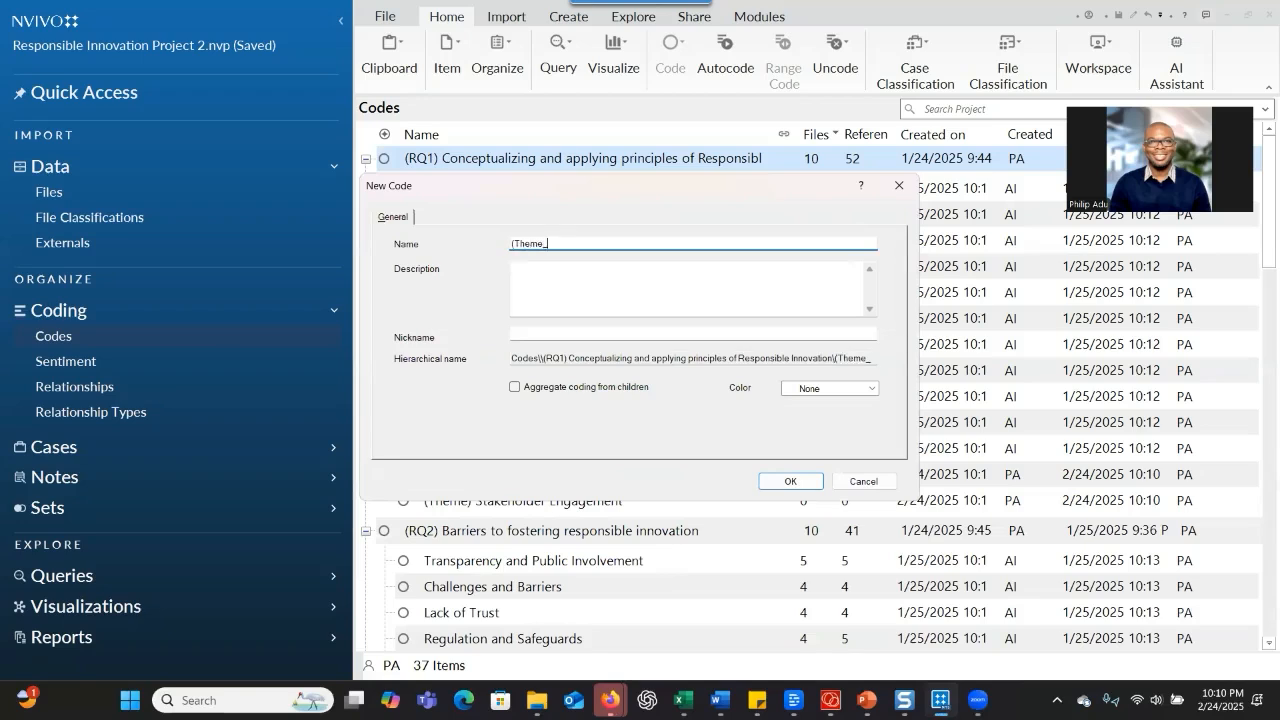
text() Balancing Innovation and Regulation)
click(514, 386)
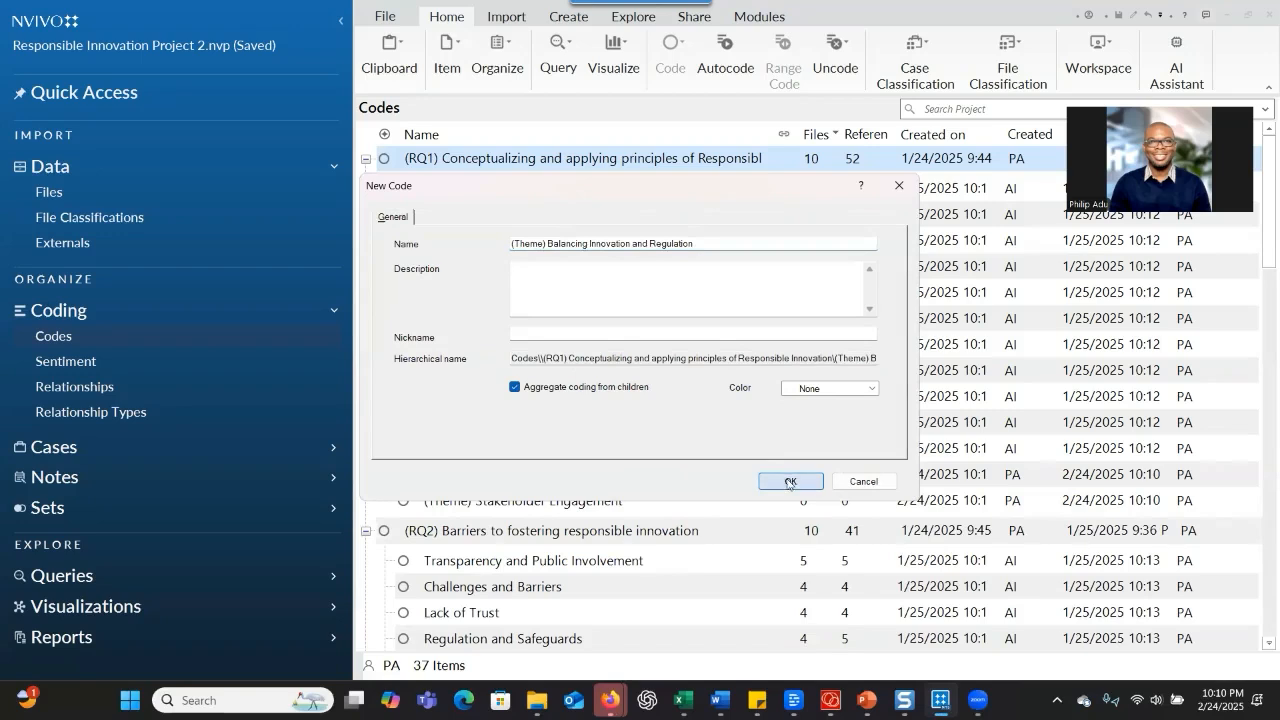
click(785, 481)
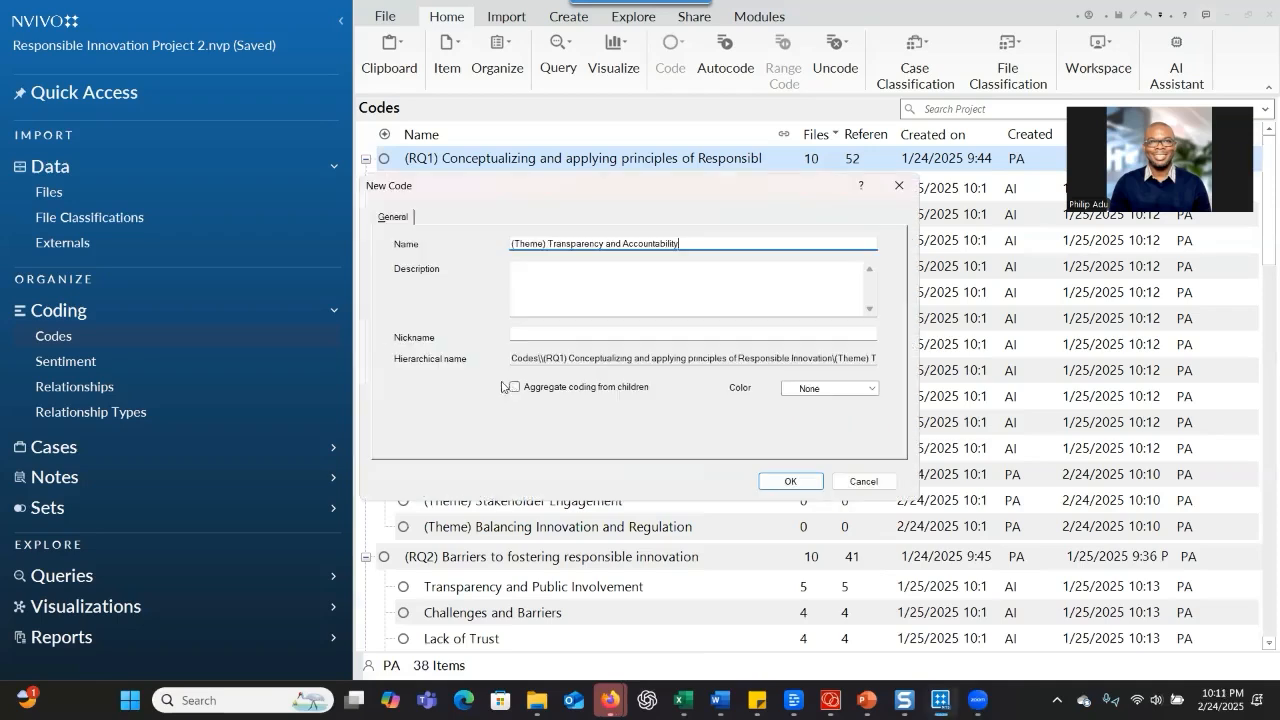
Create the RQ1 child codes "(Theme) Transparency and Accountability", aggregating coding from children, and "(Theme) Accessibility and Equity"
click(514, 386)
click(785, 481)
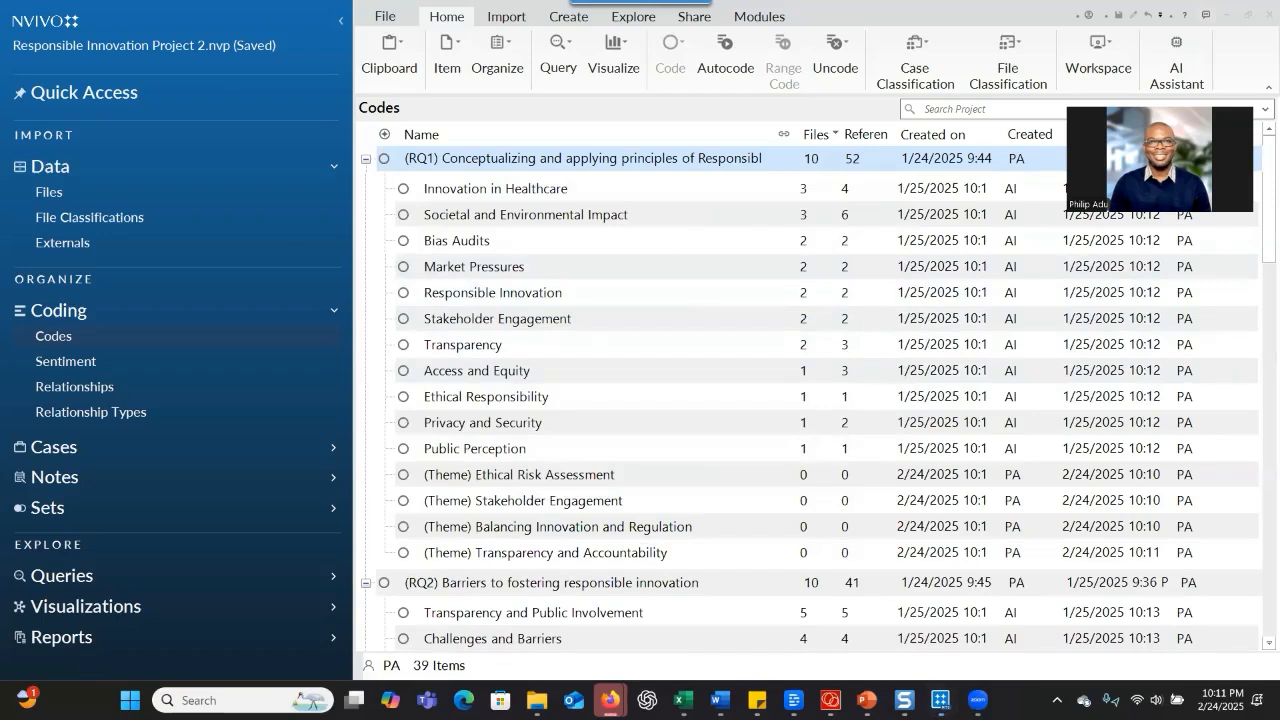
right_click(656, 159)
click(690, 166)
text((Theme) Accessibility and Equity)
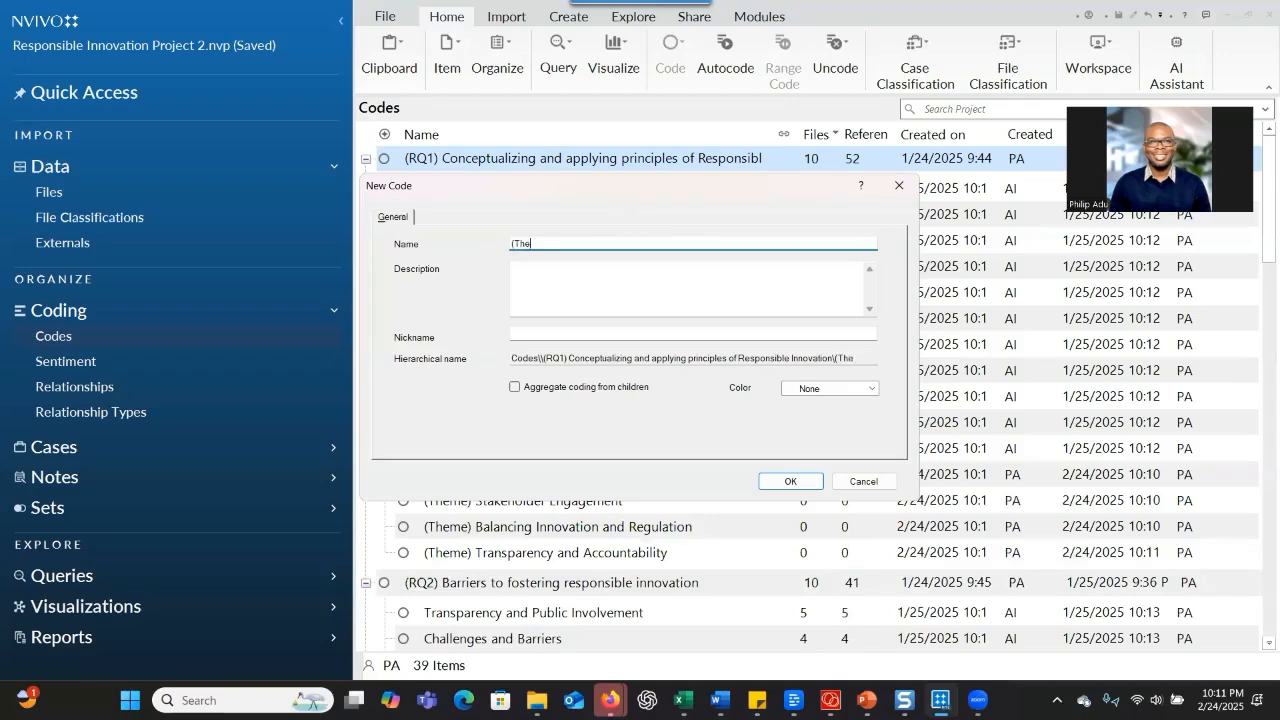
key(Return)
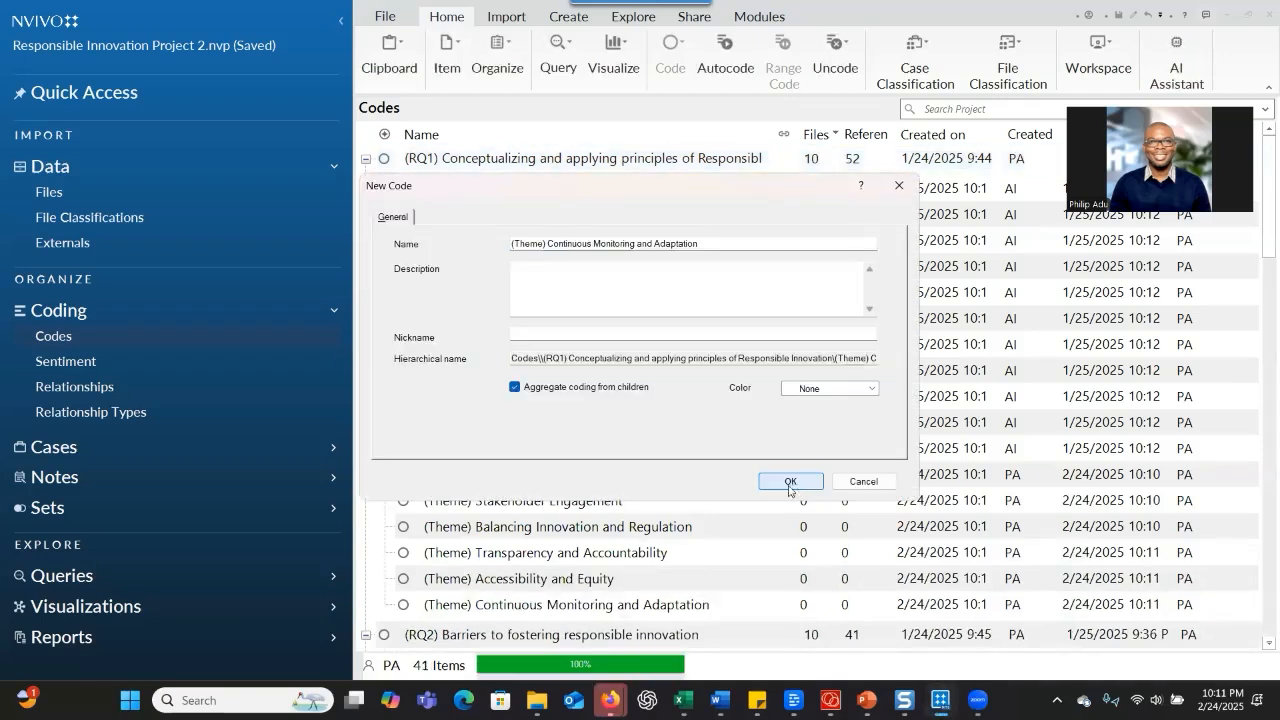
Create the RQ1 child code "(Theme) Continuous Monitoring and Adaptation" and consult ChatGPT's grouping of the codes by theme
click(790, 484)
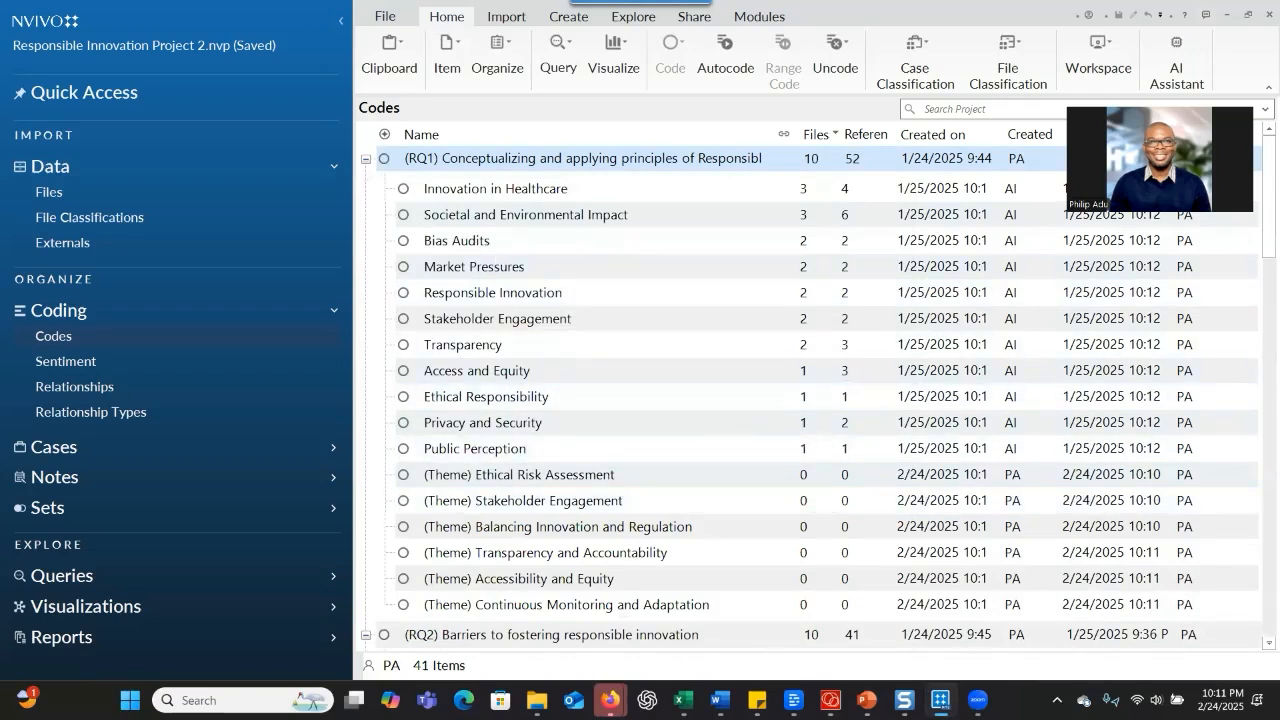
click(610, 700)
scroll(400, 355, up, 1)
scroll(404, 370, down, 1)
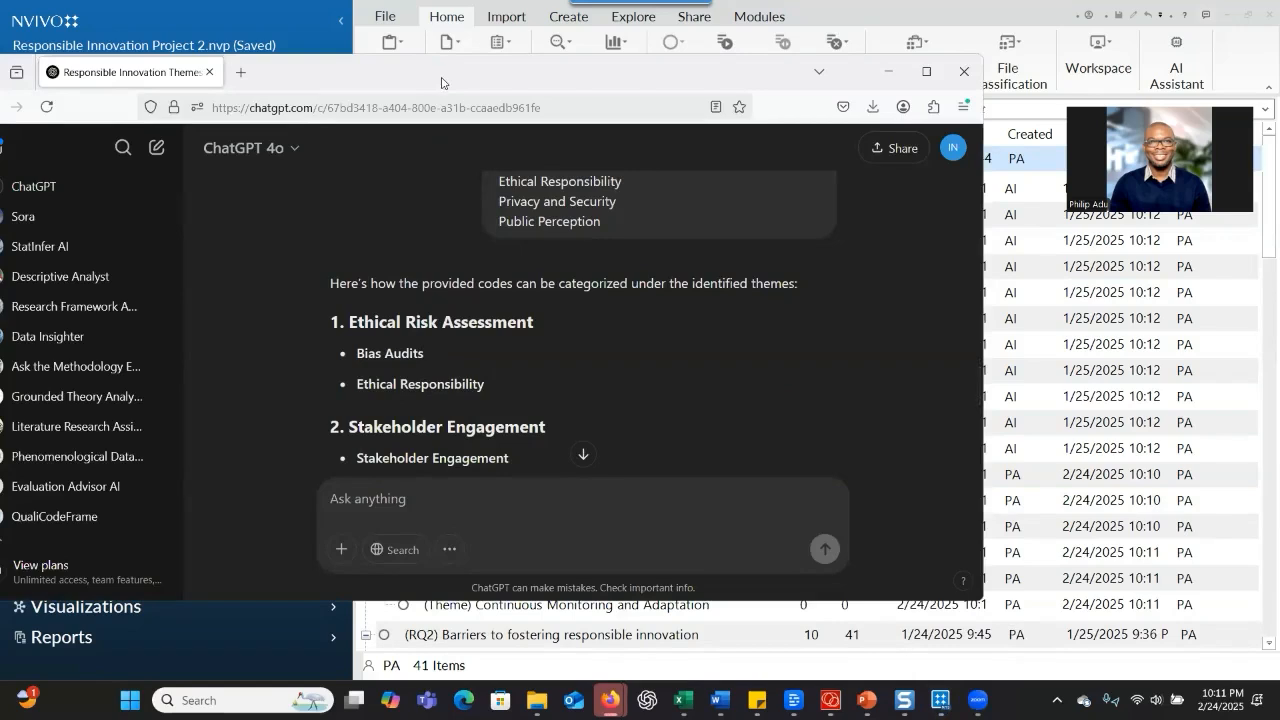
In NVivo, move the RQ1 codes Bias Audits and Ethical Responsibility under "(Theme) Ethical Risk Assessment"
key(alt+Tab)
click(428, 251)
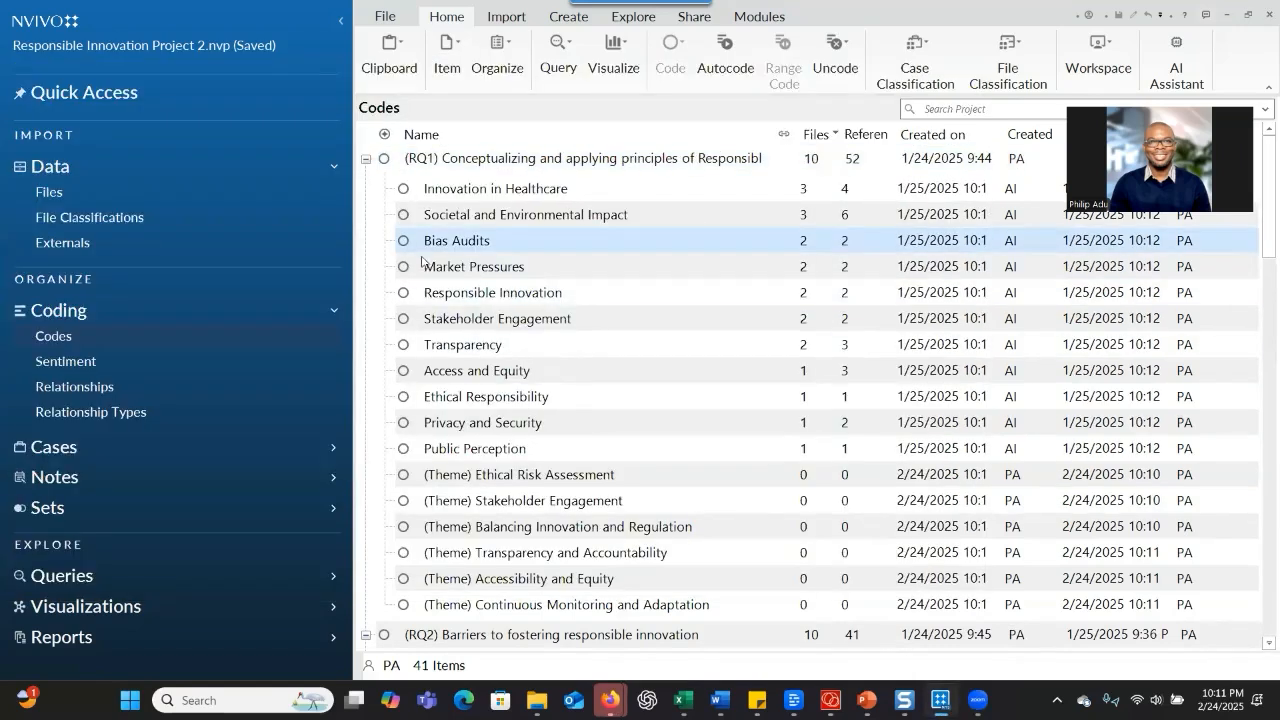
click(428, 251)
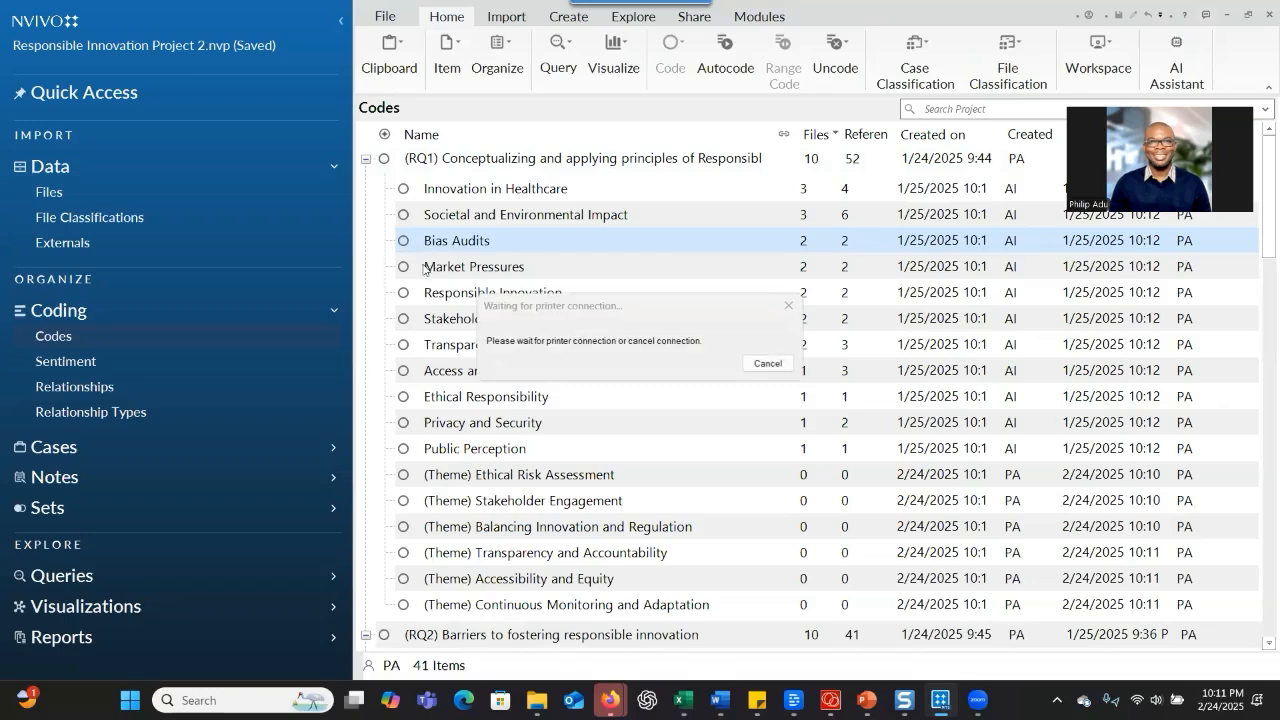
click(778, 364)
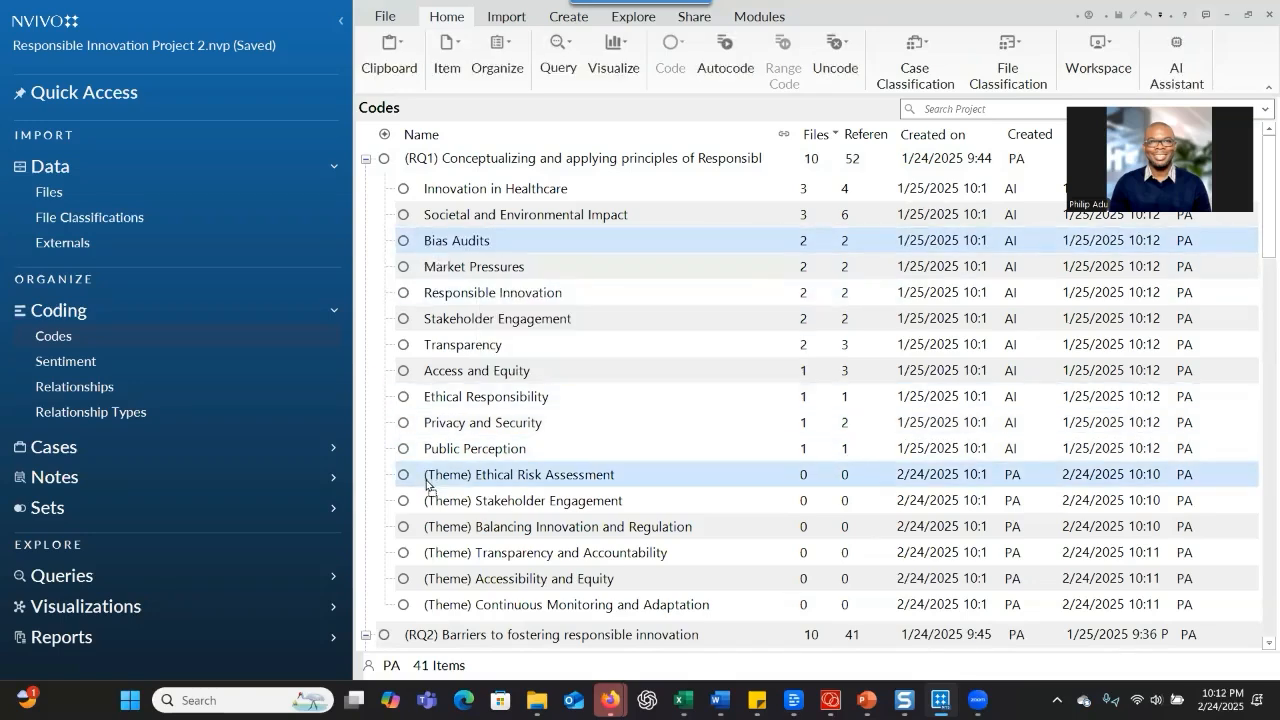
drag(426, 484, 430, 478)
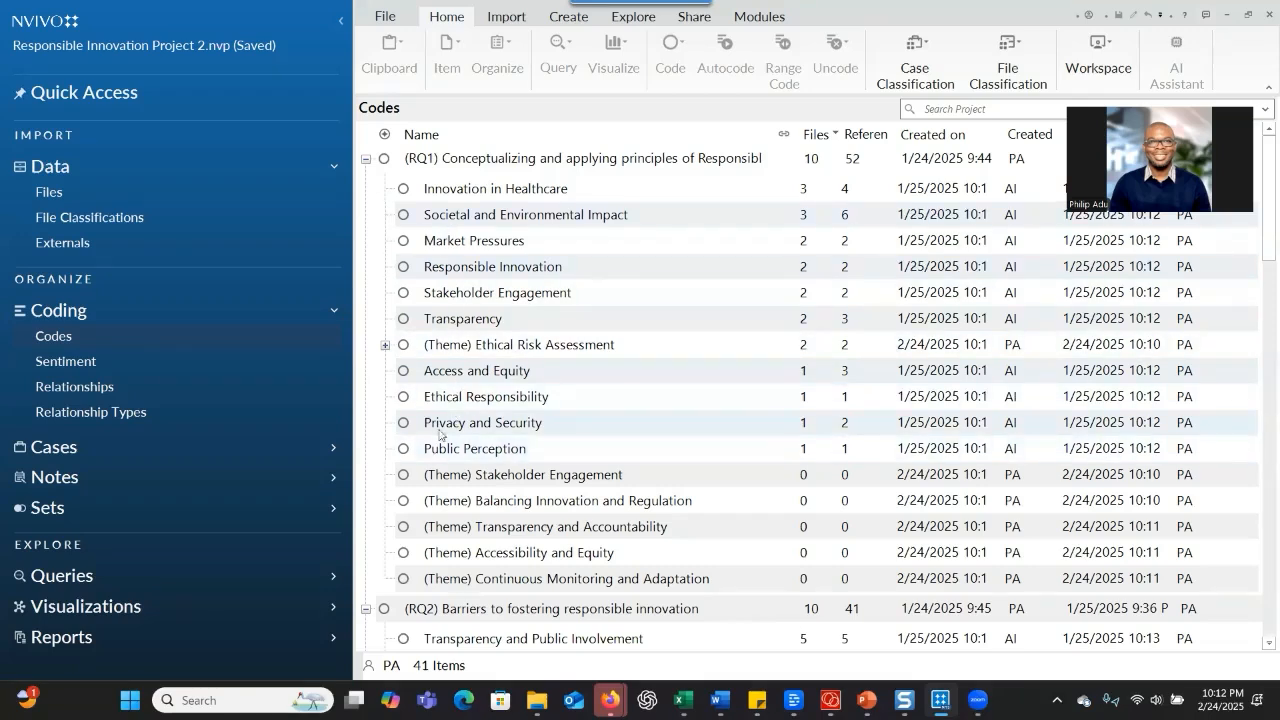
click(448, 394)
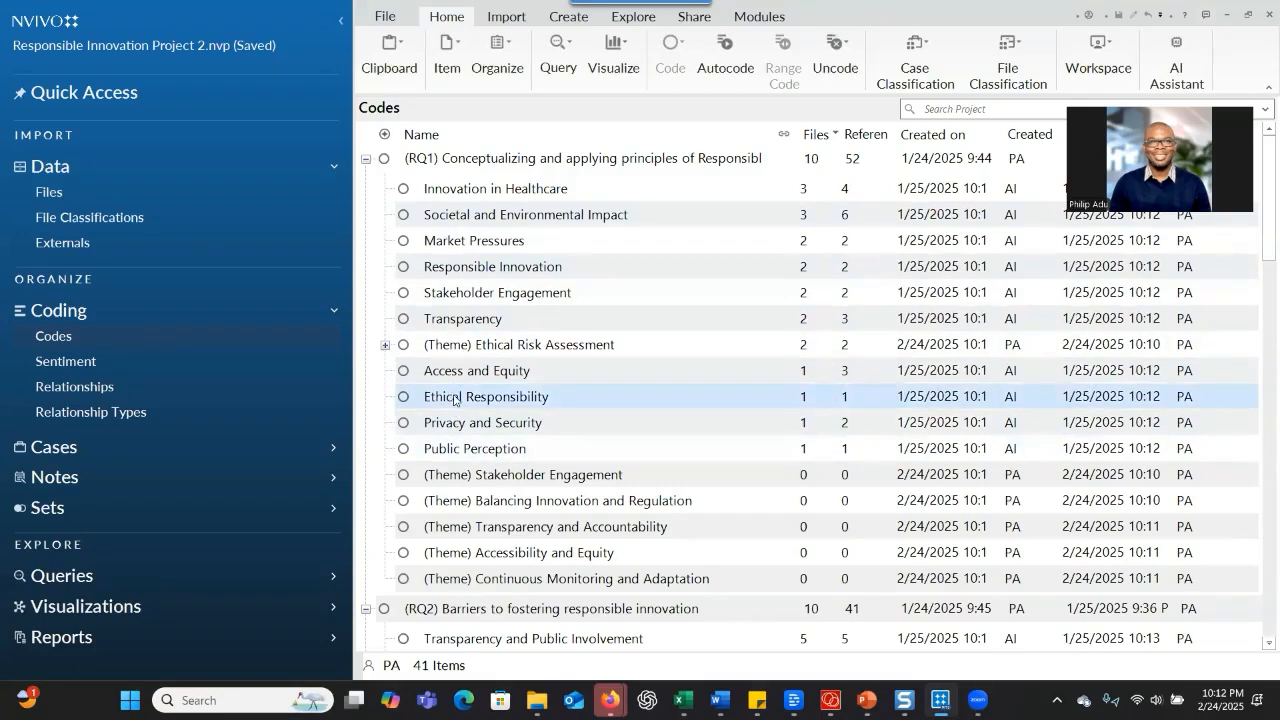
ctrl+click(406, 347)
drag(408, 352, 409, 355)
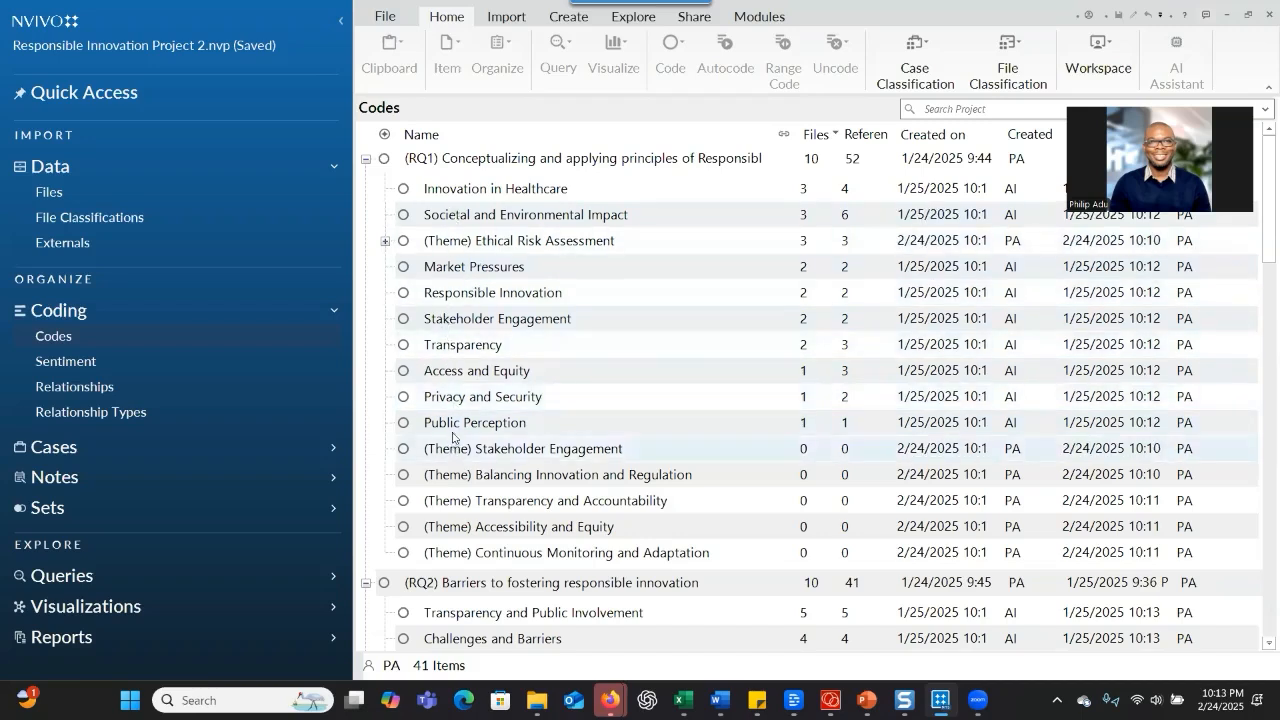
Move the RQ1 codes Stakeholder Engagement and Public Perception under "(Theme) Stakeholder Engagement"
click(454, 319)
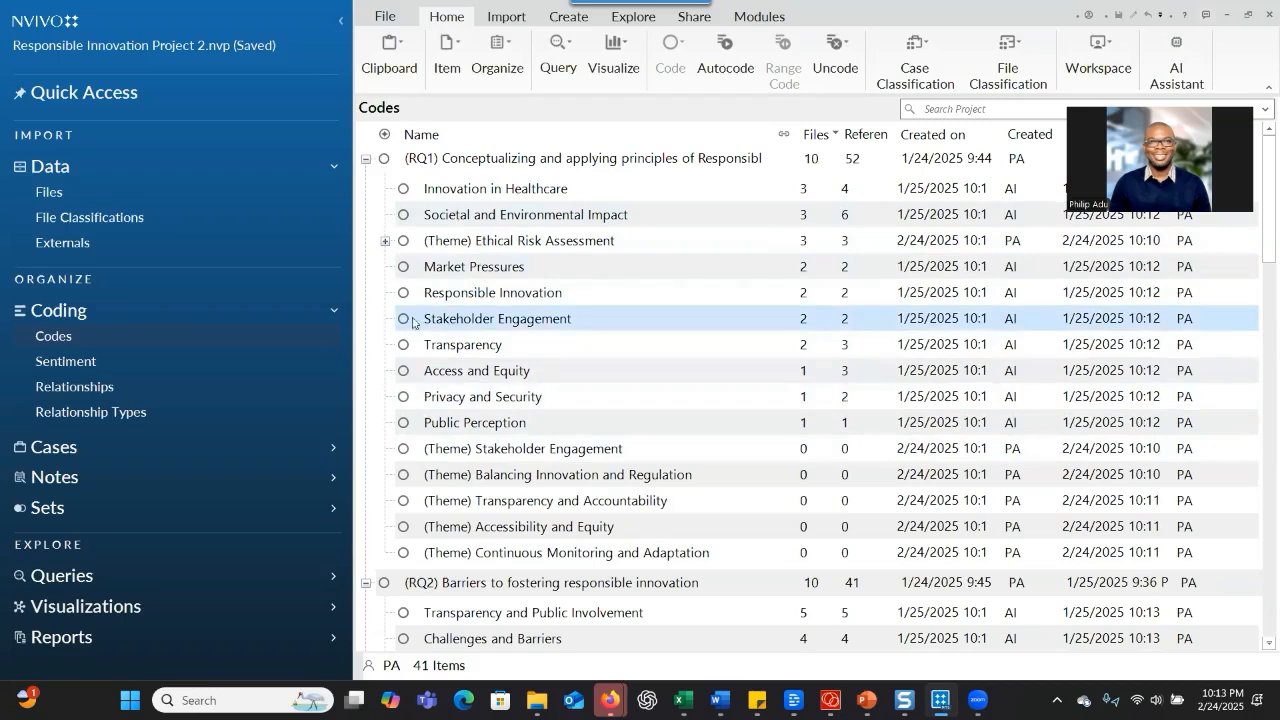
drag(465, 476, 474, 458)
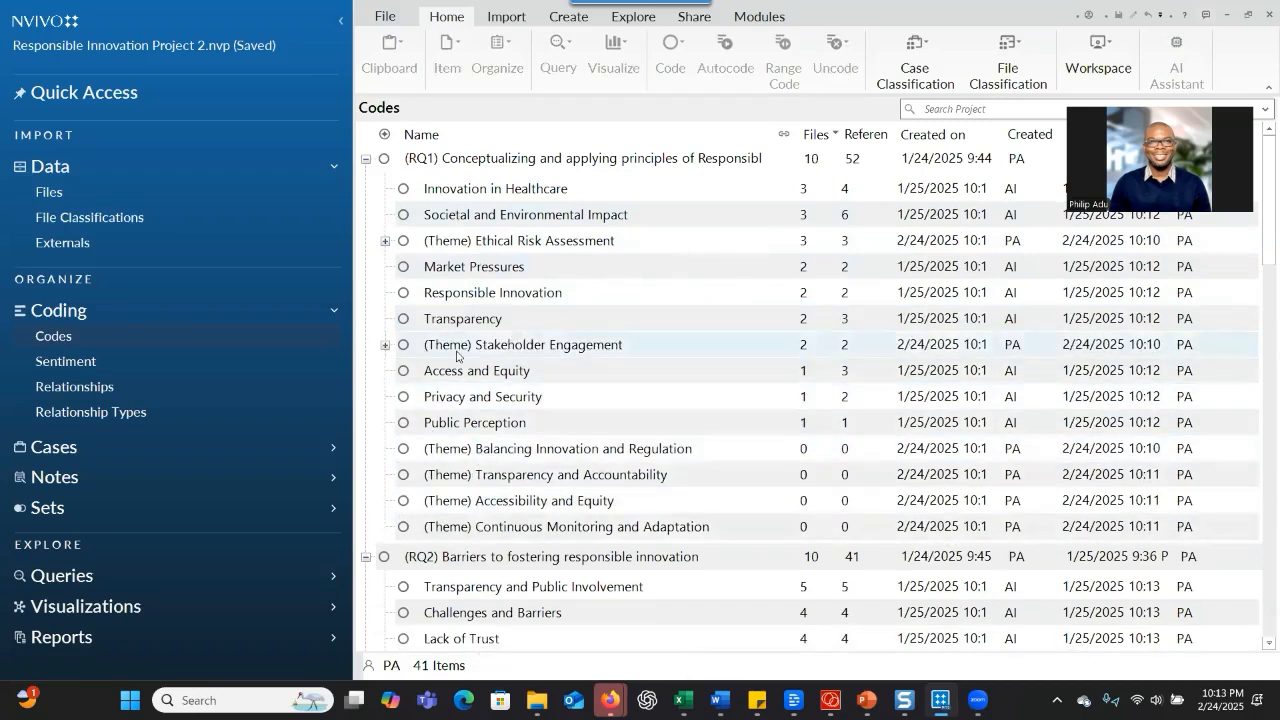
click(450, 300)
drag(452, 292, 476, 348)
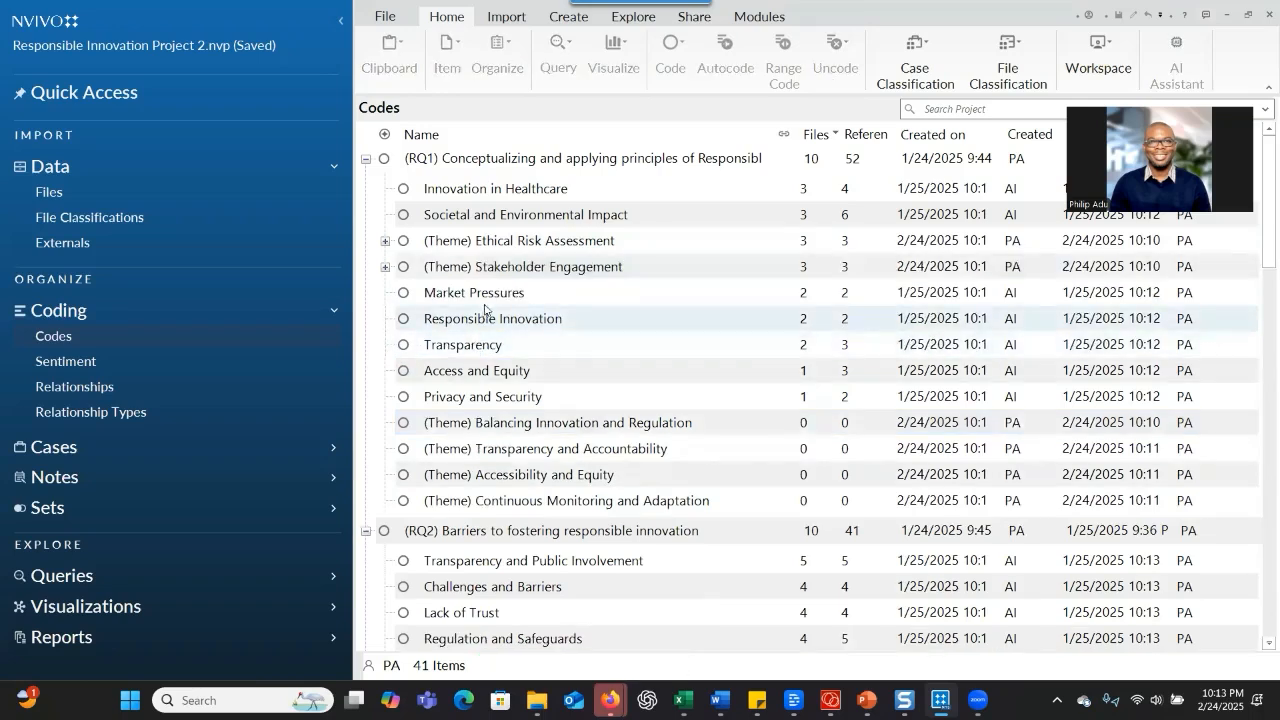
Move the RQ1 codes Market Pressures and Responsible Innovation under "(Theme) Balancing Innovation and Regulation"
click(472, 298)
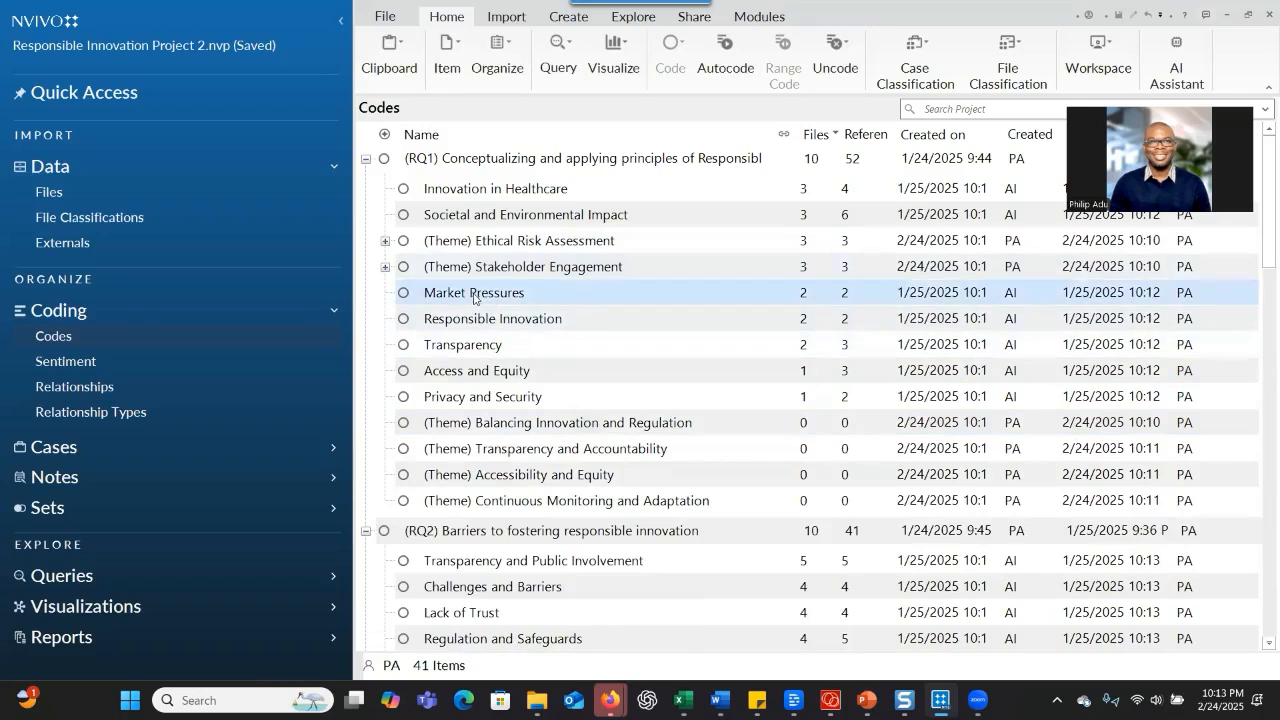
drag(513, 298, 455, 428)
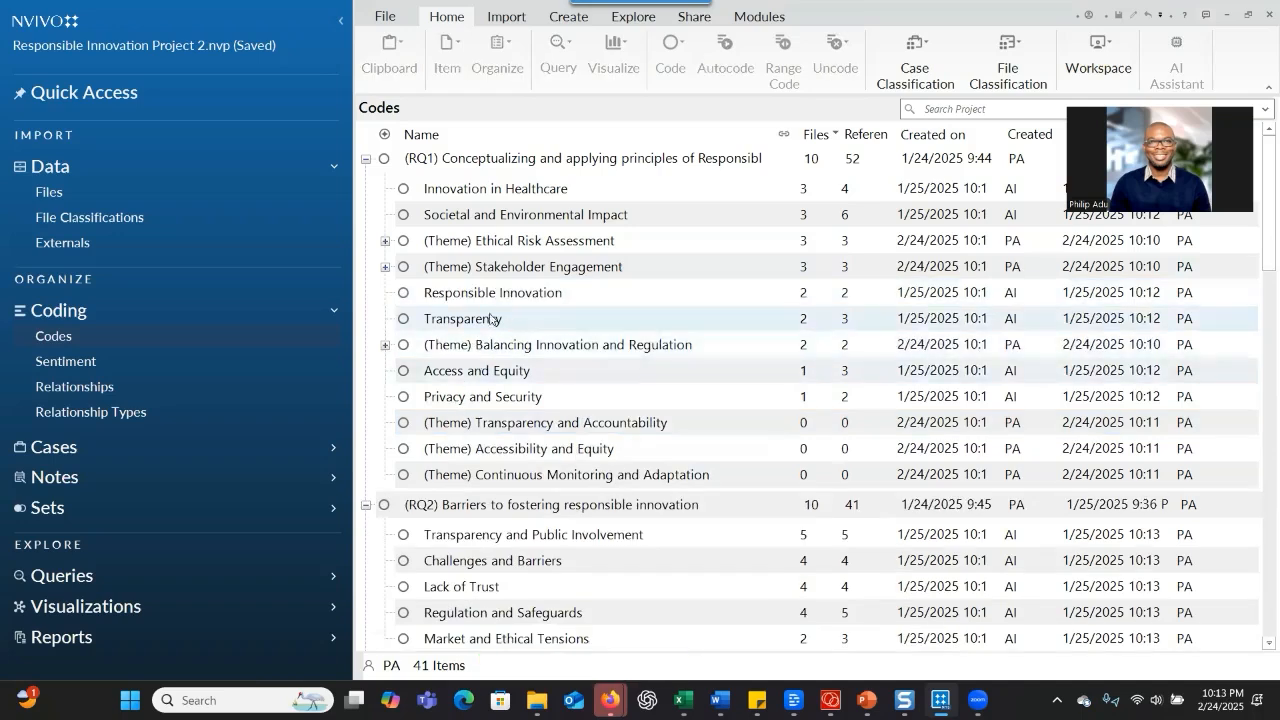
drag(480, 297, 425, 350)
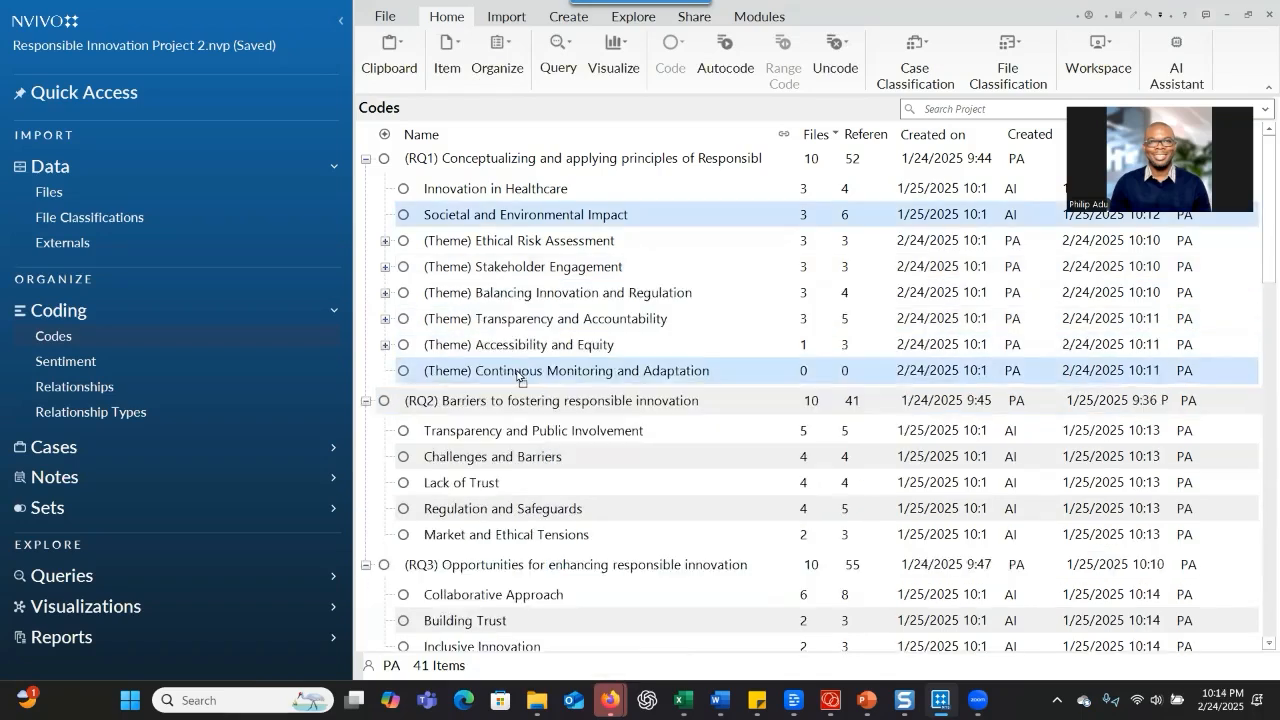
Distribute the remaining RQ1 codes among their themes, with Access and Equity and Innovation in Healthcare under "(Theme) Accessibility and Equity"
drag(518, 370, 518, 370)
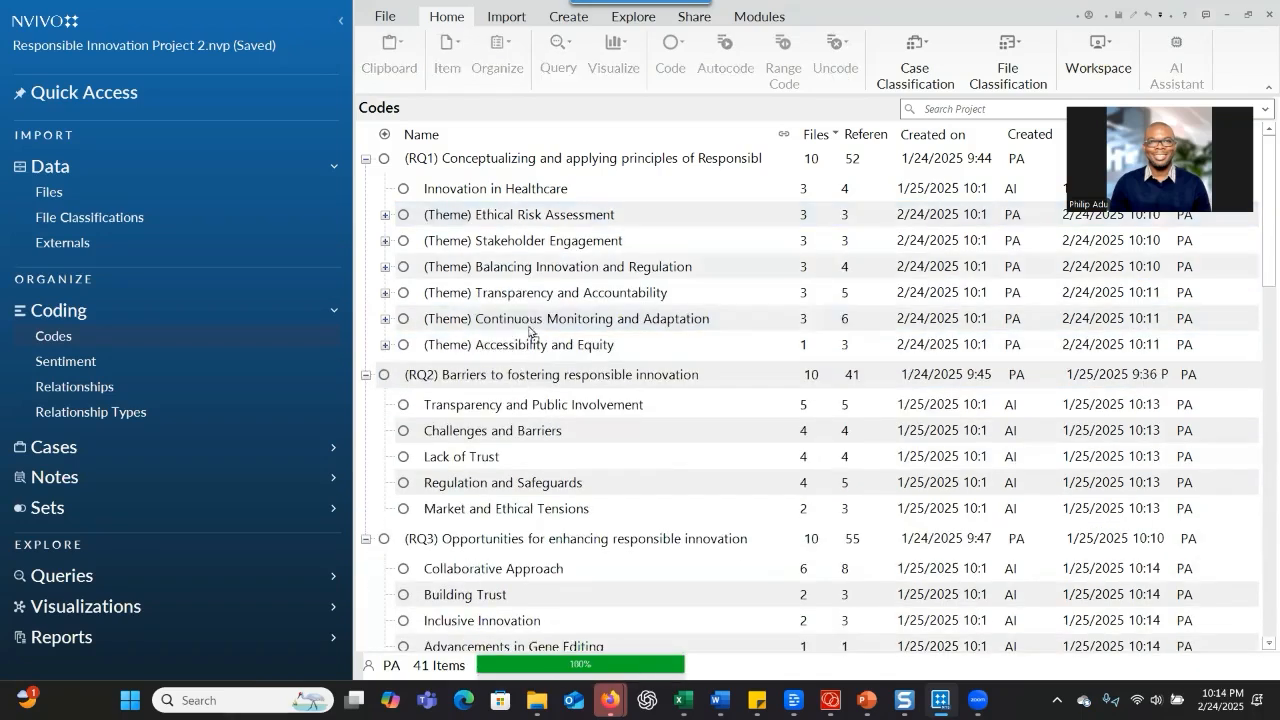
click(484, 194)
drag(571, 190, 495, 186)
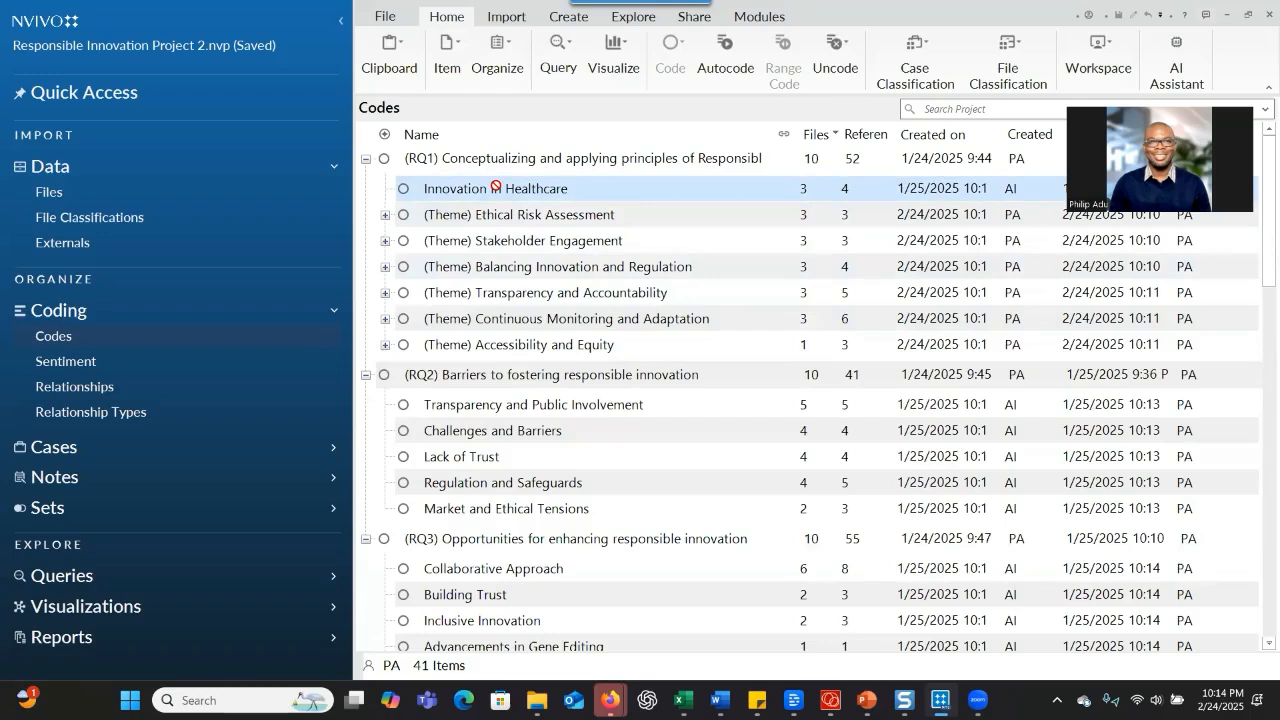
drag(495, 186, 486, 343)
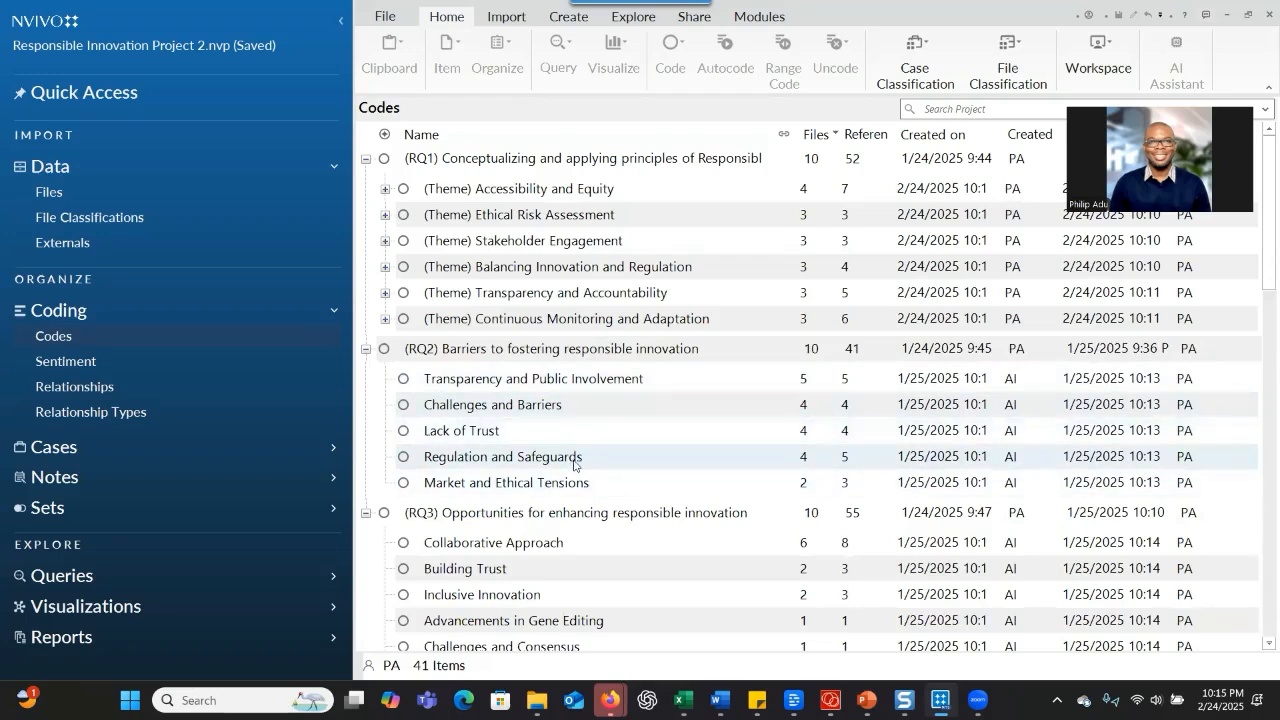
Copy the third research question, without its bracketed RQ3 label, from the Word document "Perspectives on Responsible Innovation"
scroll(580, 475, down, 3)
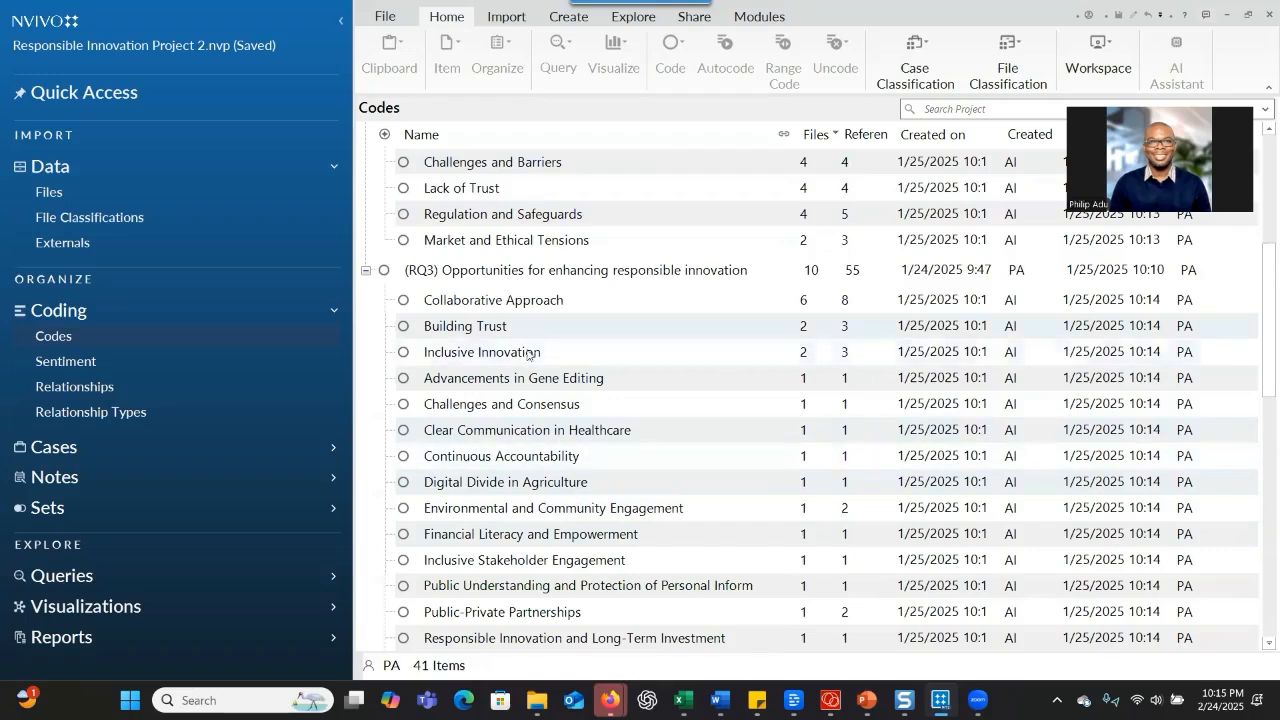
scroll(540, 315, up, 3)
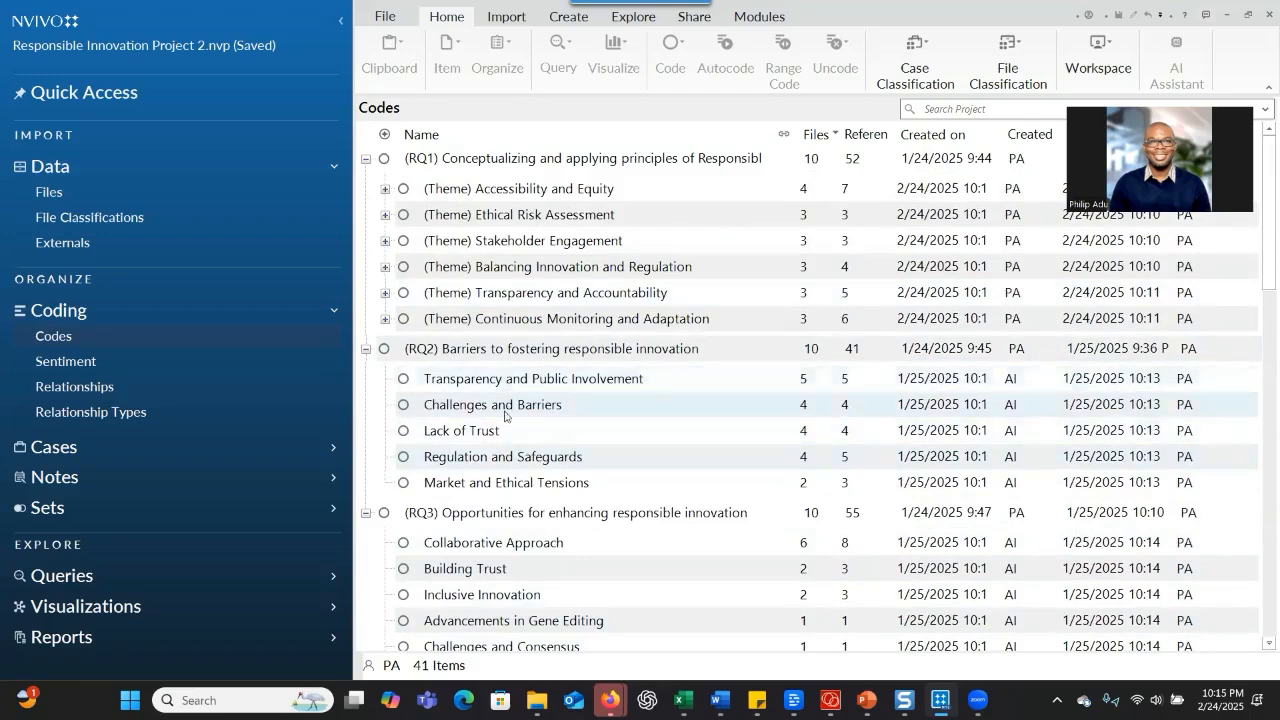
scroll(500, 487, down, 2)
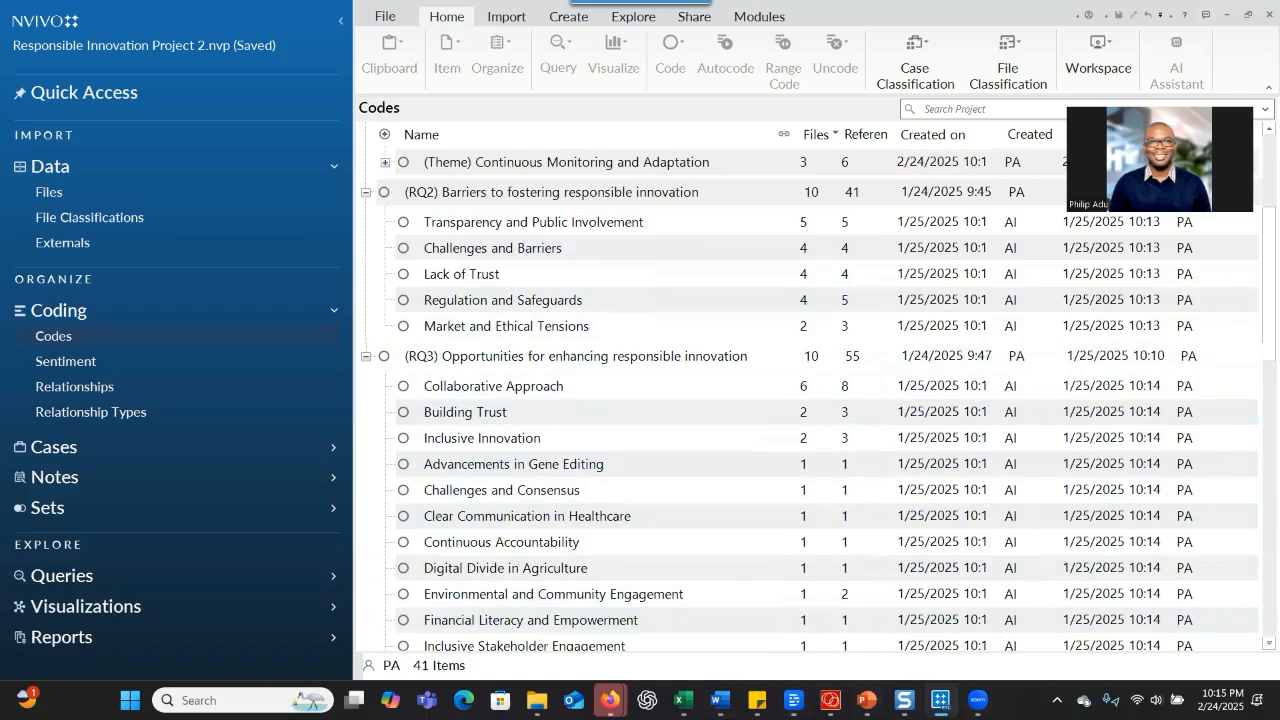
click(720, 700)
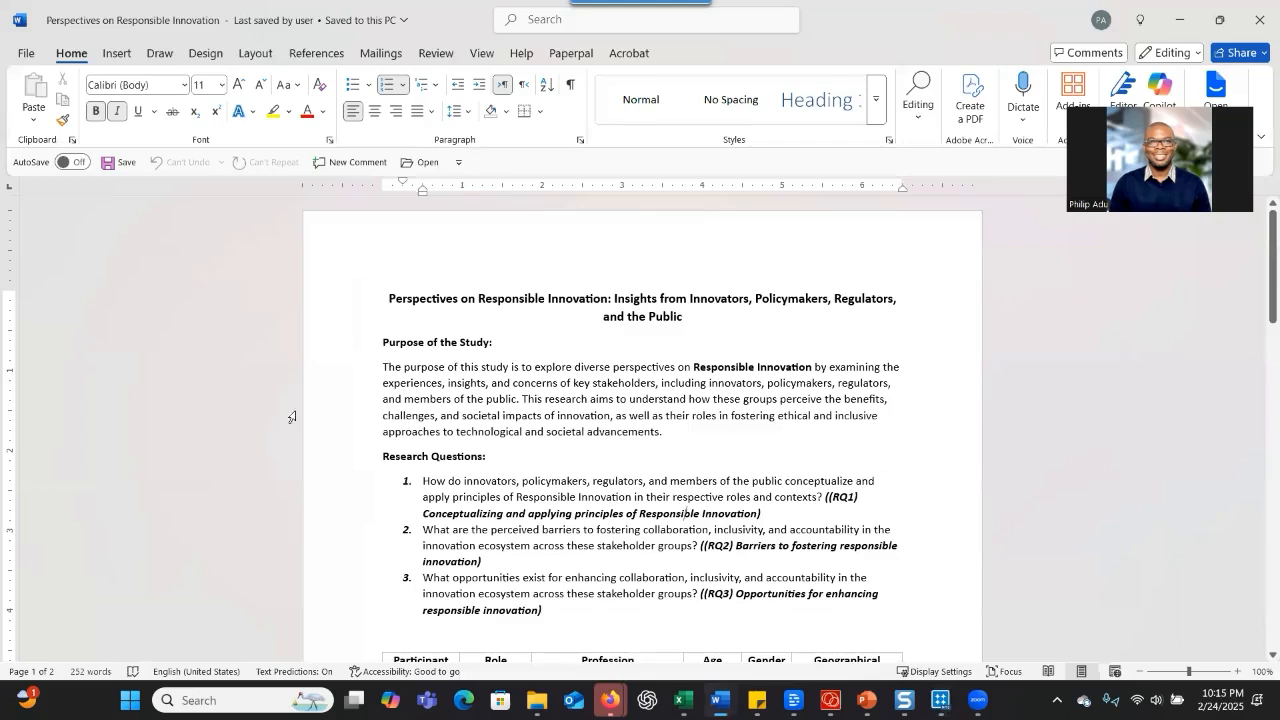
scroll(424, 458, down, 3)
drag(426, 460, 690, 477)
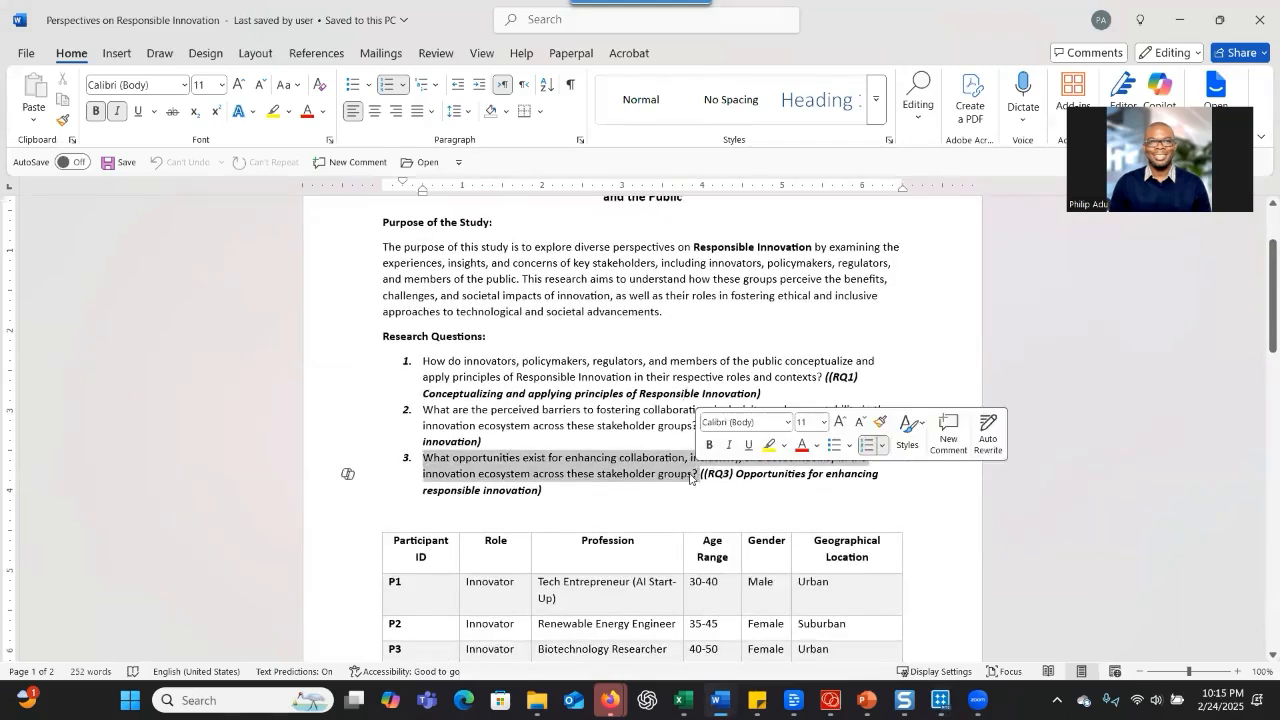
right_click(690, 477)
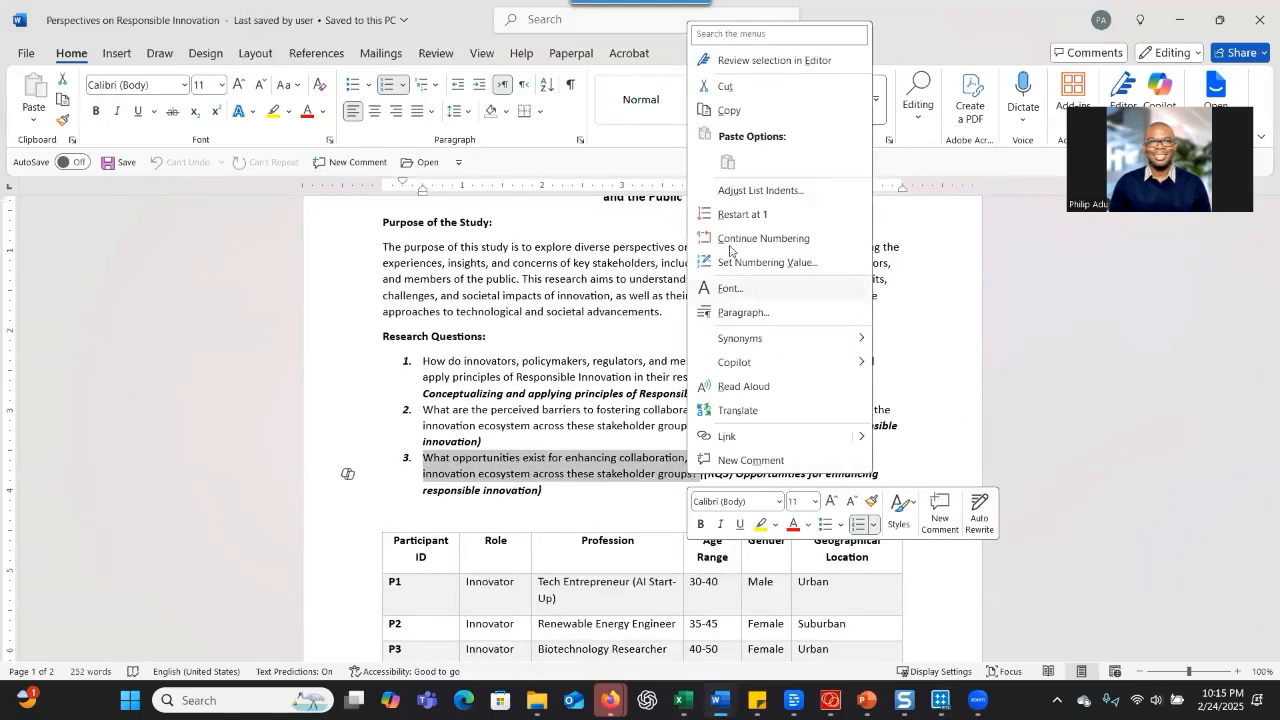
click(723, 112)
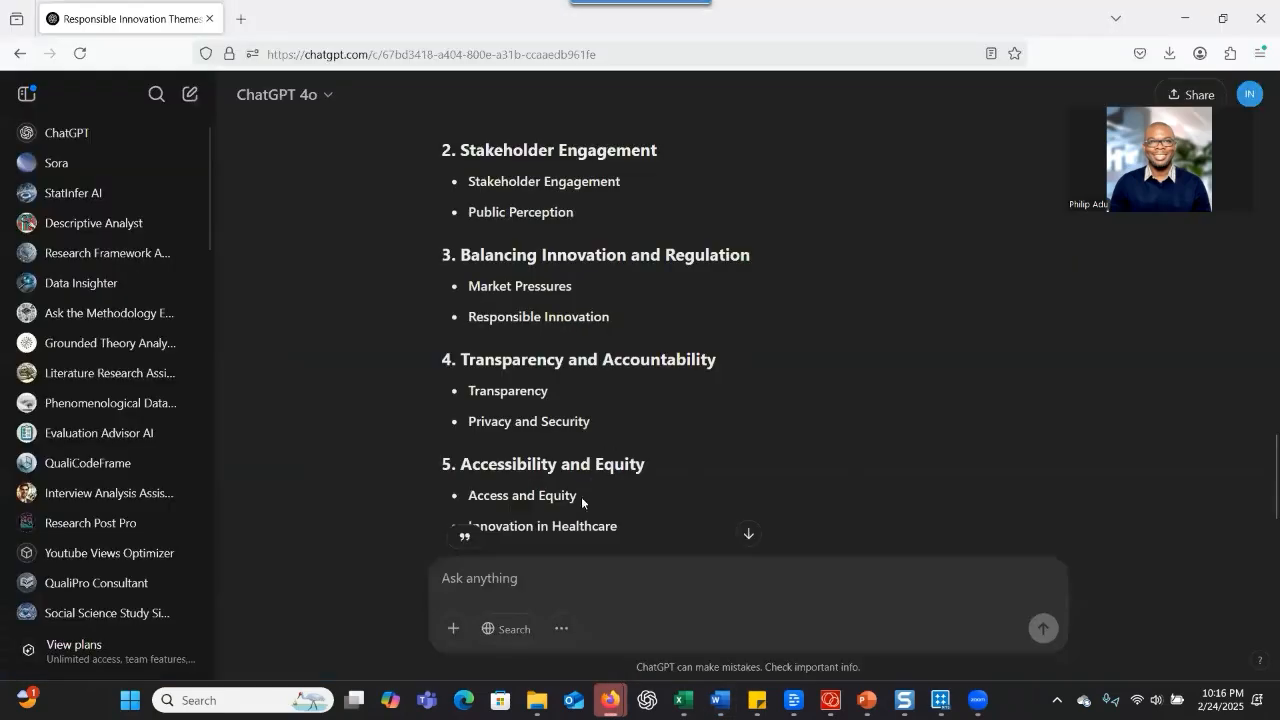
Ask ChatGPT "What about themes for the following research question" with the copied RQ3 question, and read through the suggested themes
click(547, 581)
text(Wh)
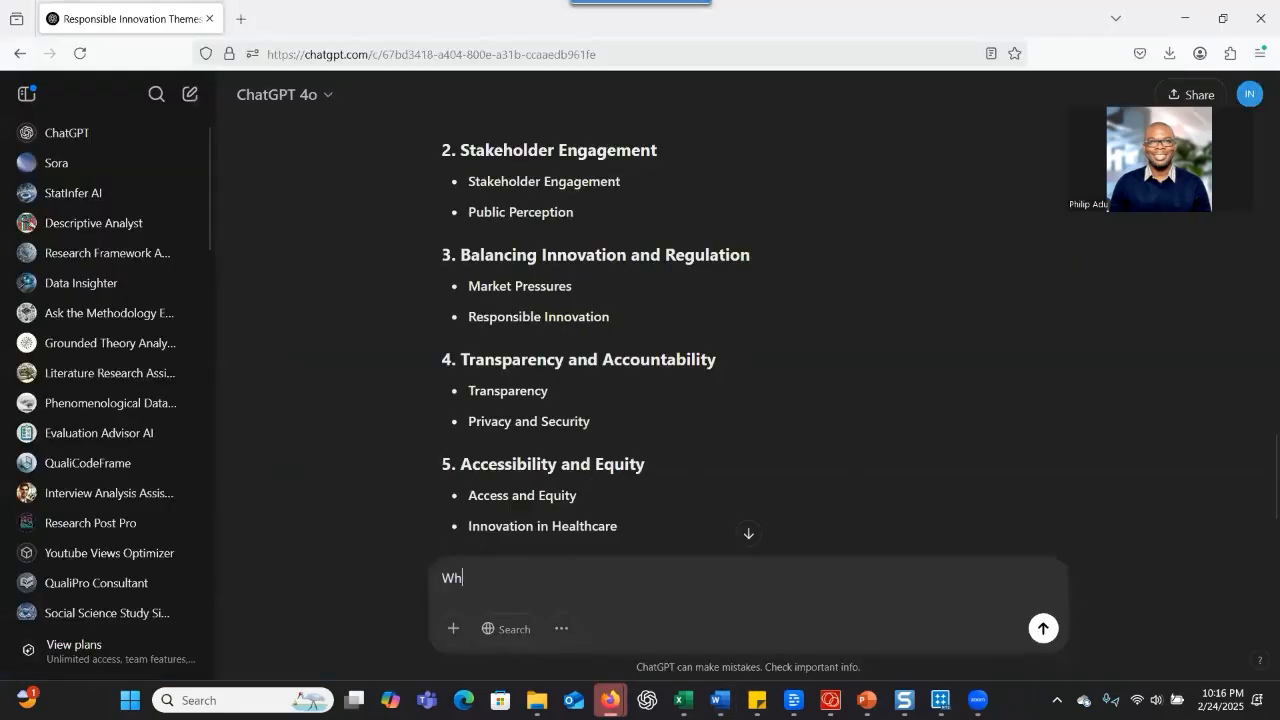
text(at about theme)
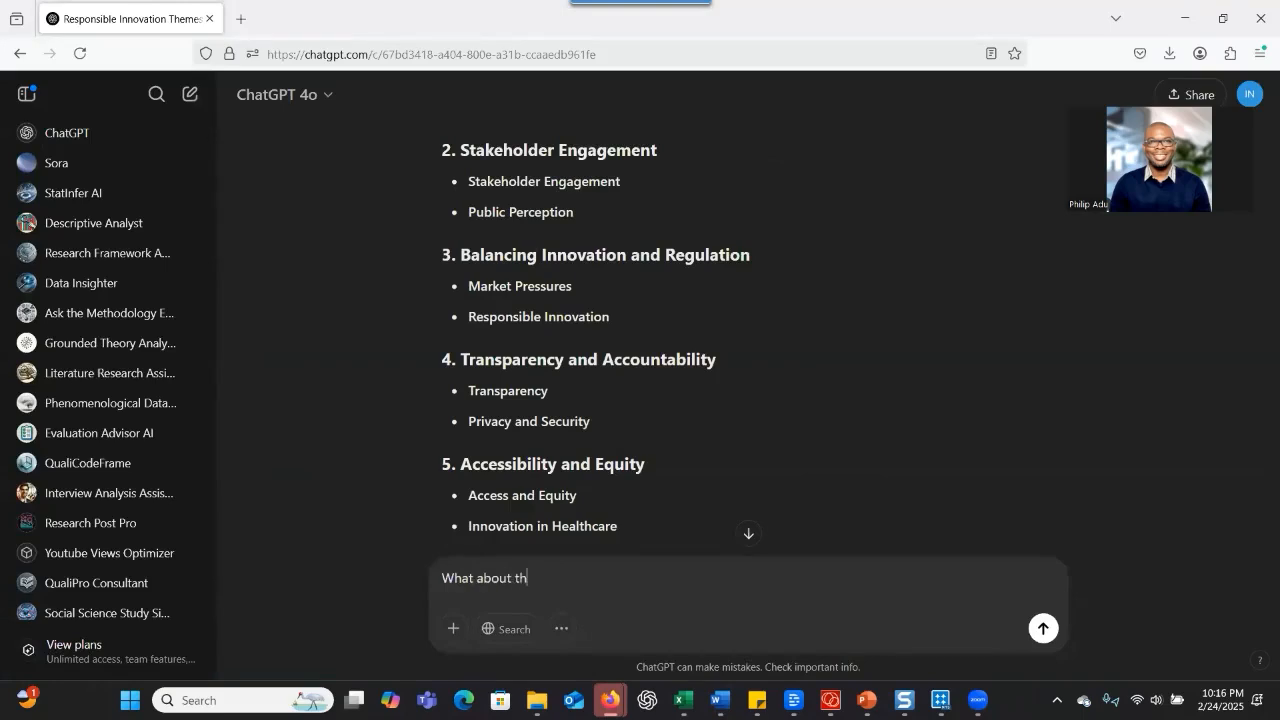
text(s for)
key(BackSpace)
text(or the folllo)
key(BackSpace)
key(BackSpace)
text(owing research que)
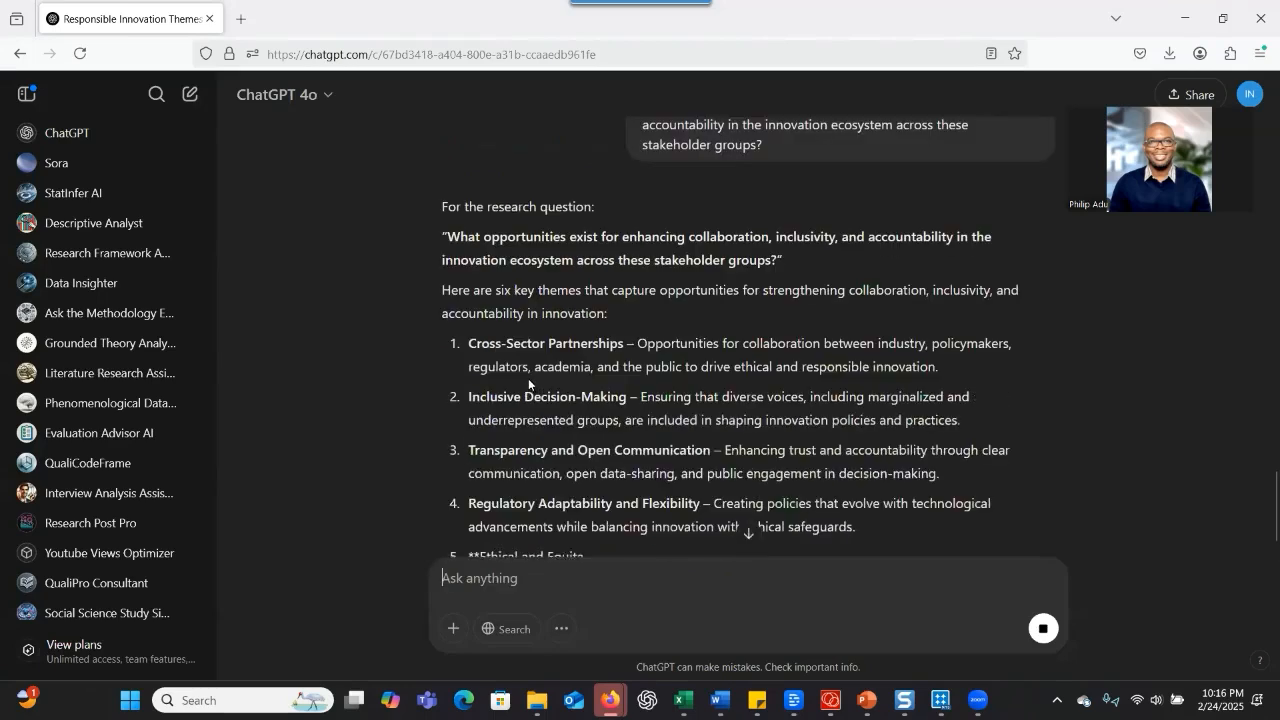
scroll(529, 384, down, 3)
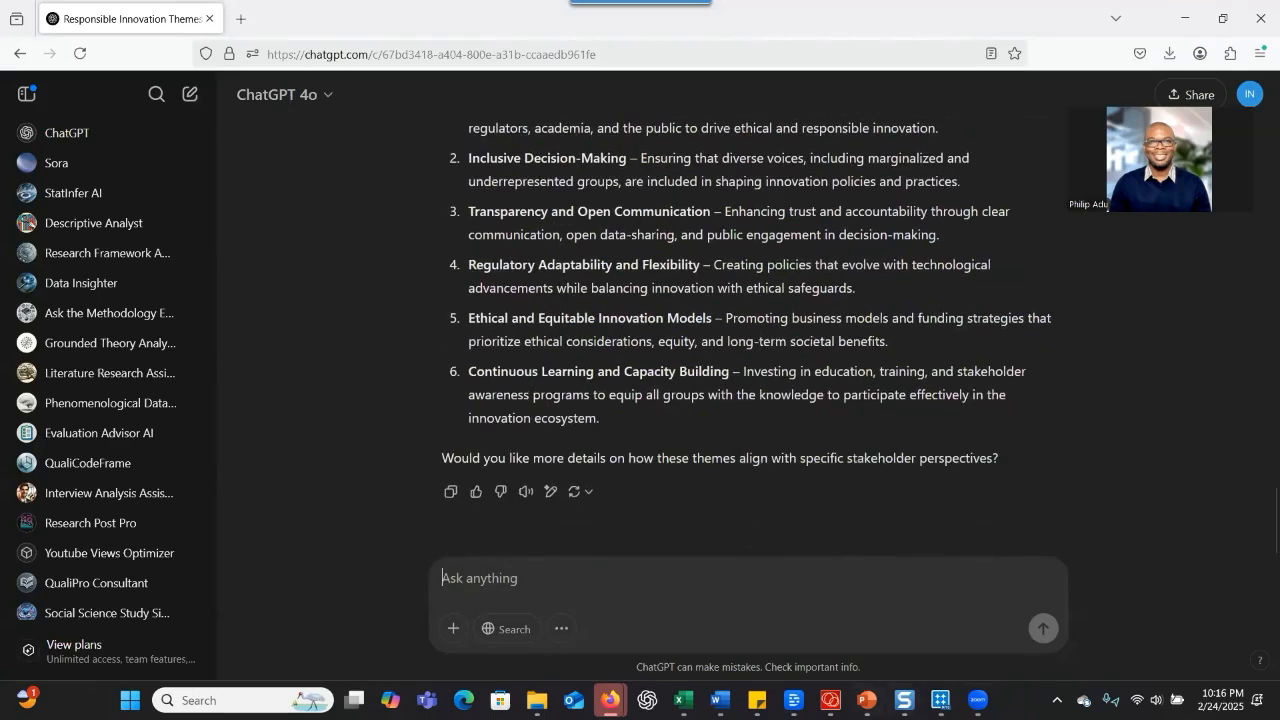
Copy the RQ3 child codes in A21:A36, Collaborative Approach to Support for Small Farmers, from the Excel workbook "Codes for my study"
mouse_move(683, 700)
click(877, 610)
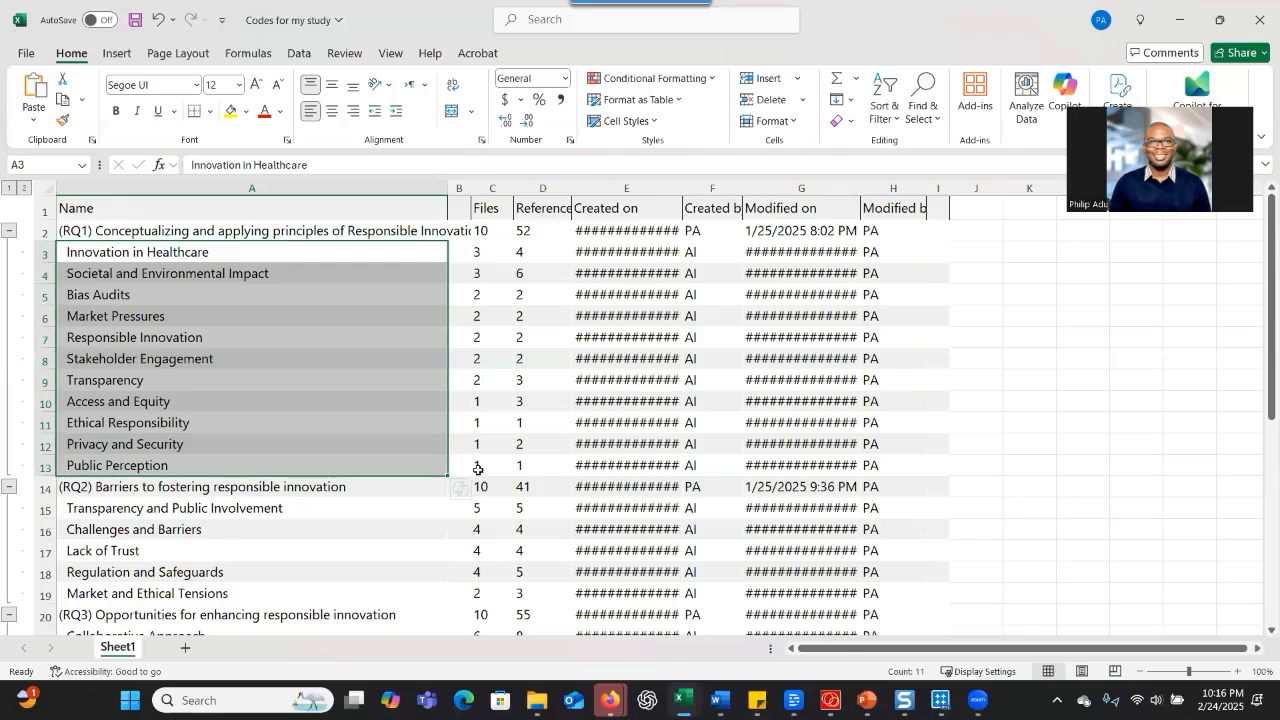
scroll(175, 318, down, 4)
scroll(83, 280, down, 2)
drag(77, 298, 209, 567)
right_click(221, 516)
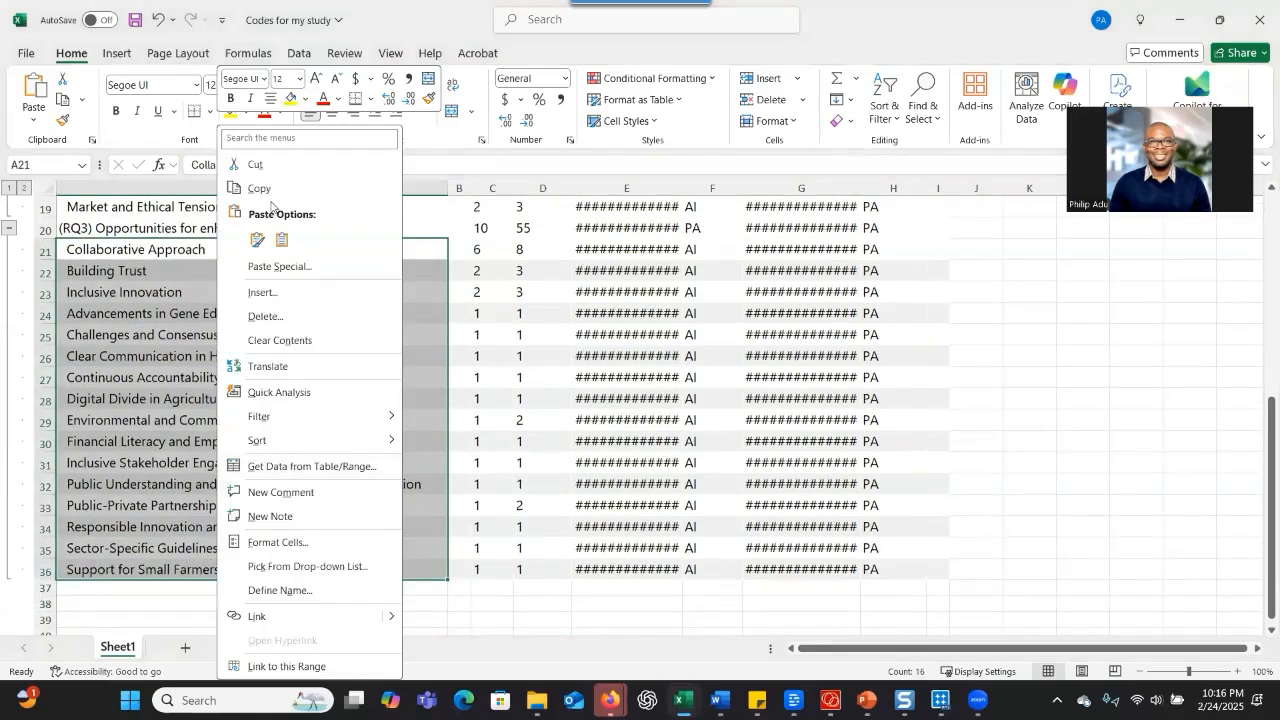
click(284, 188)
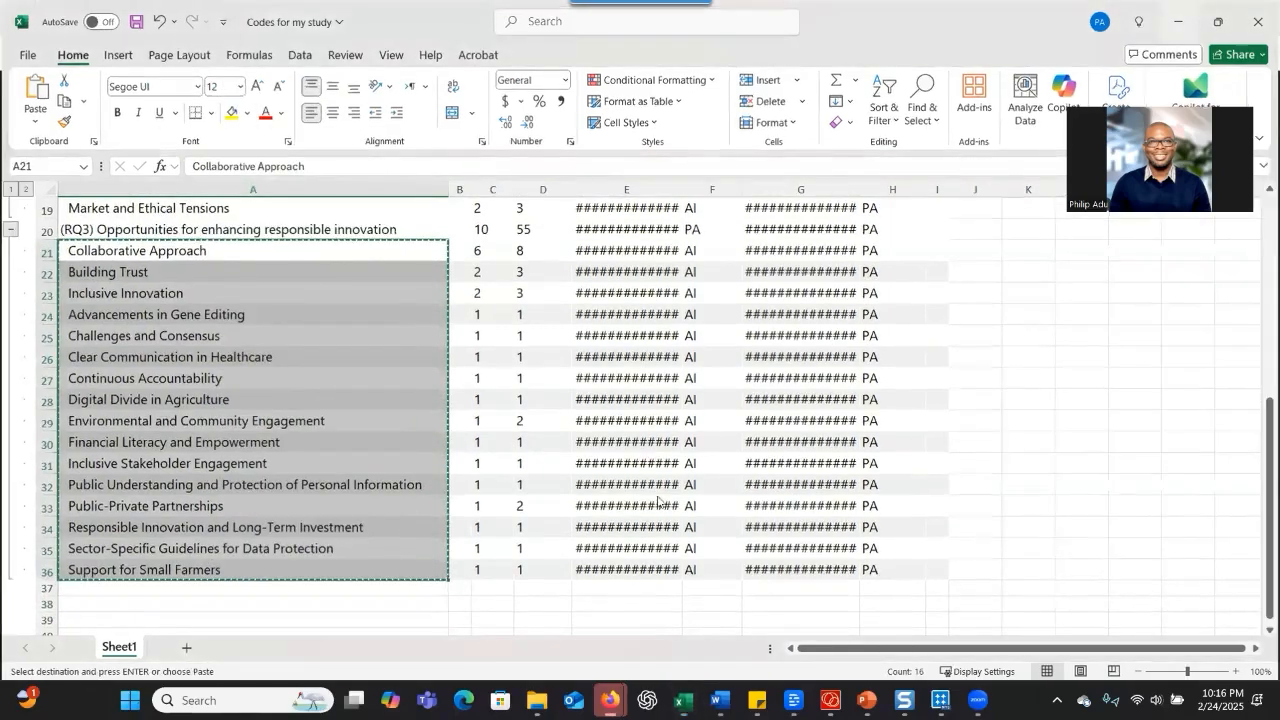
Ask ChatGPT "Can you group the codes below under their respective themes:" followed by the copied RQ3 codes
key(alt+Tab)
click(562, 596)
text(Canyou)
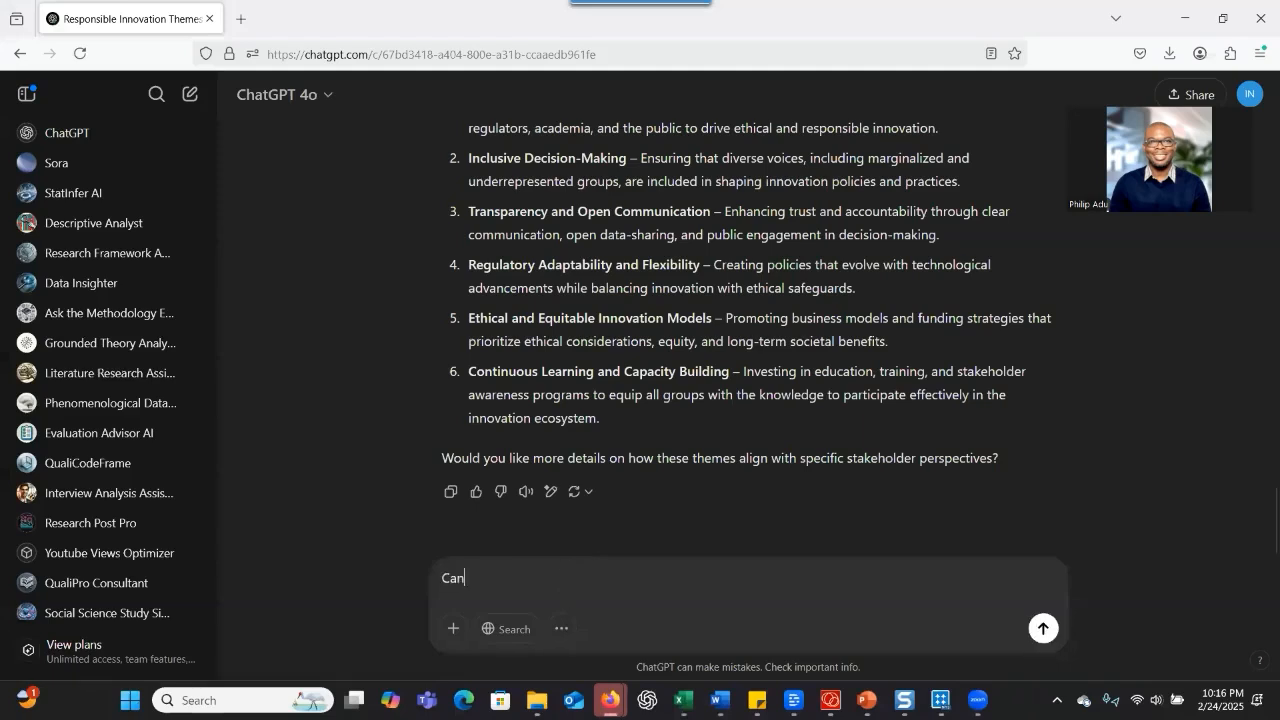
key(BackSpace)
key(BackSpace)
text(you group the codes below under thei)
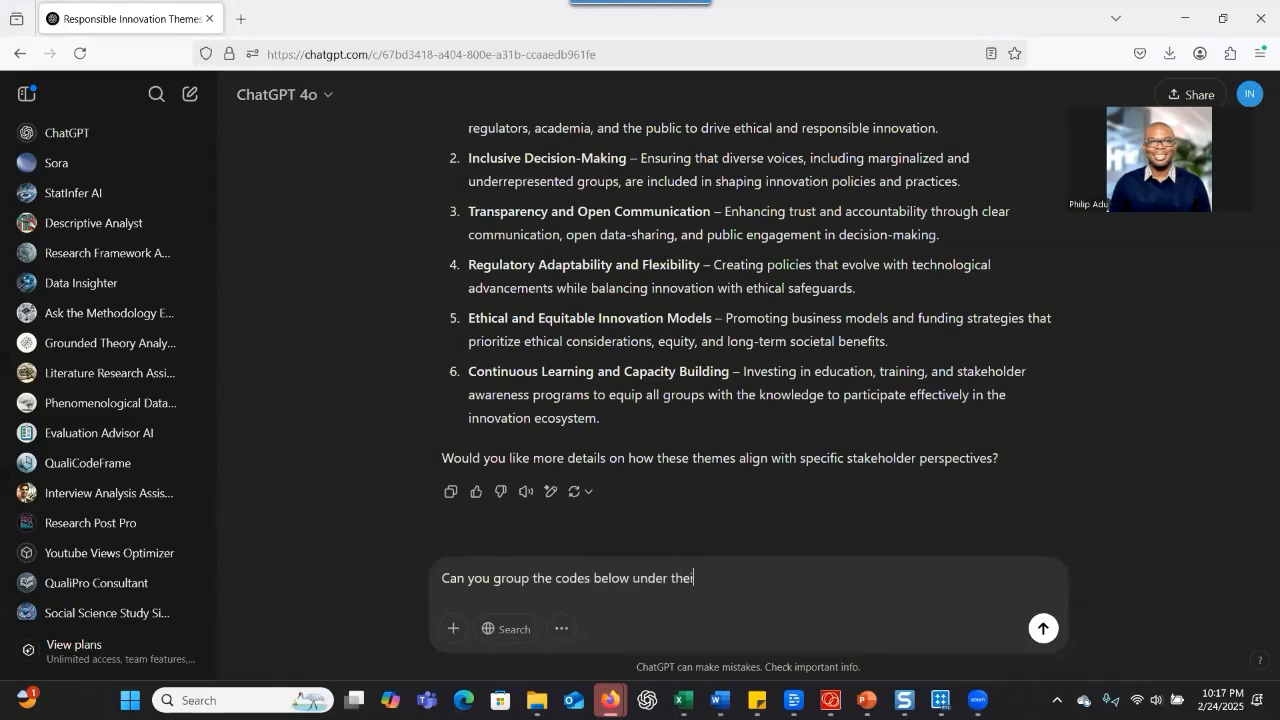
text(r respective themes:)
key(ctrl+v)
key(Return)
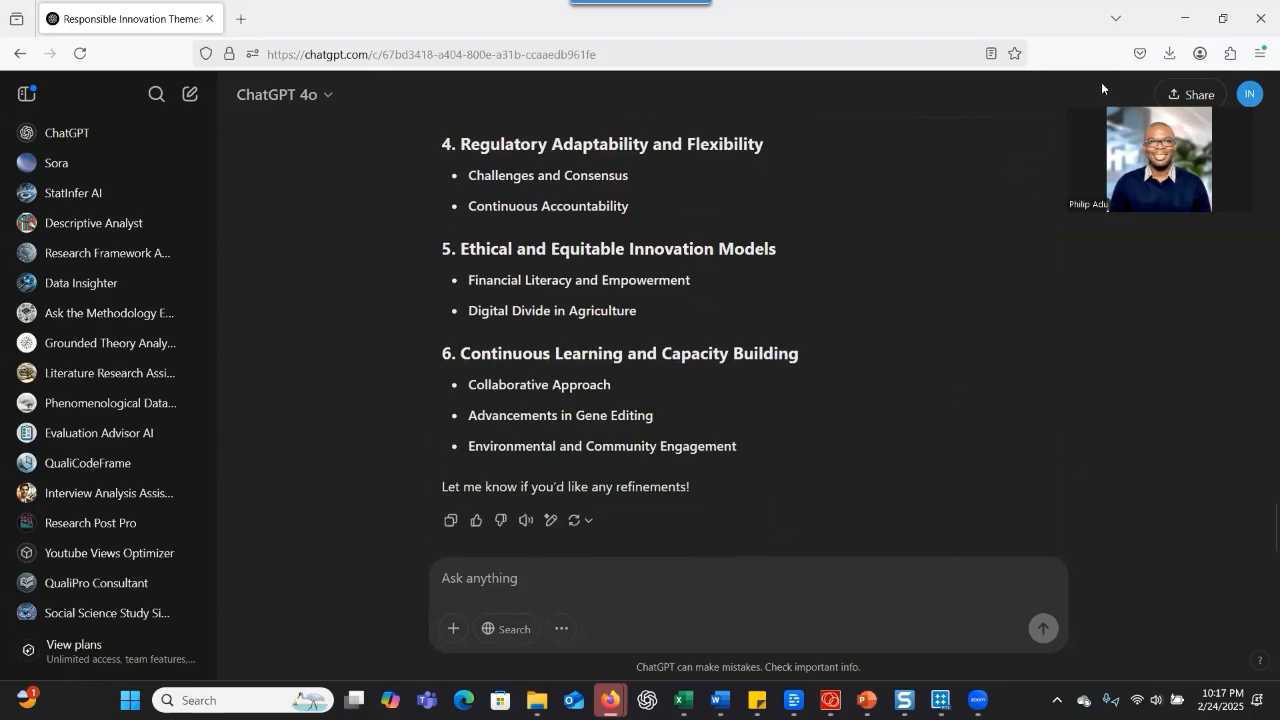
Return to NVivo and look over the code hierarchy from the RQ1 themes to the RQ3 codes
click(1185, 18)
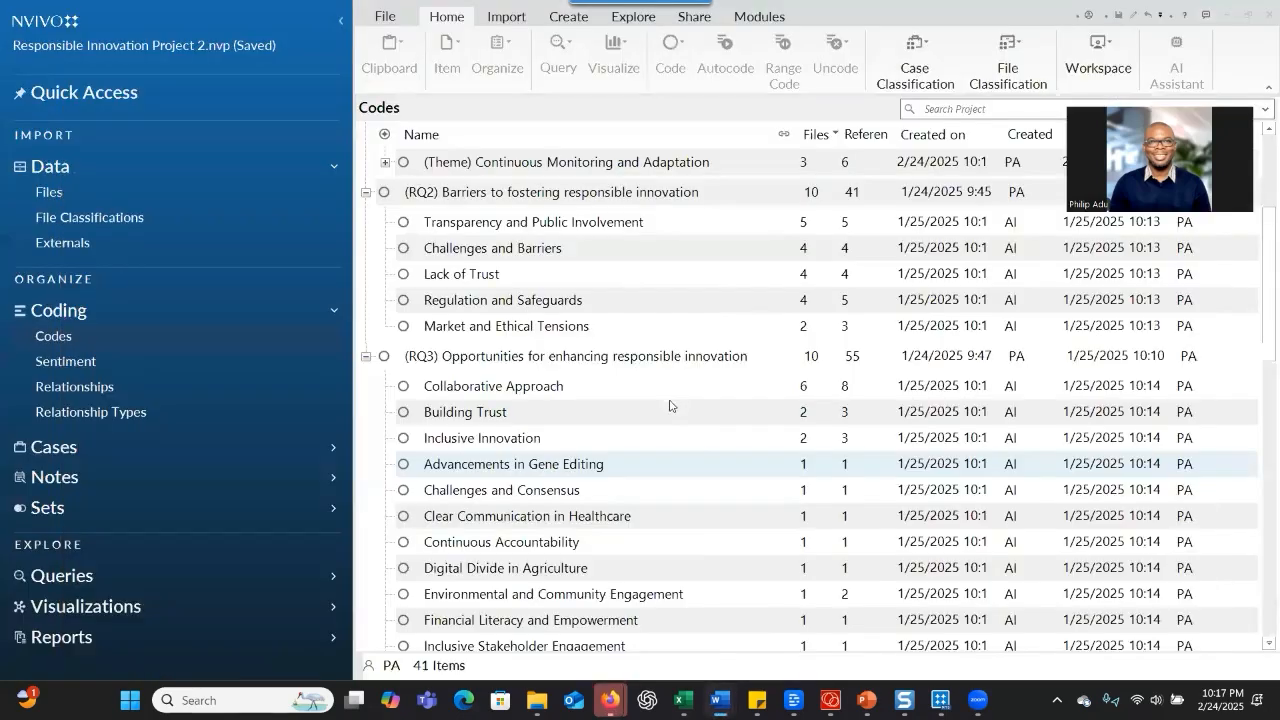
scroll(672, 390, up, 2)
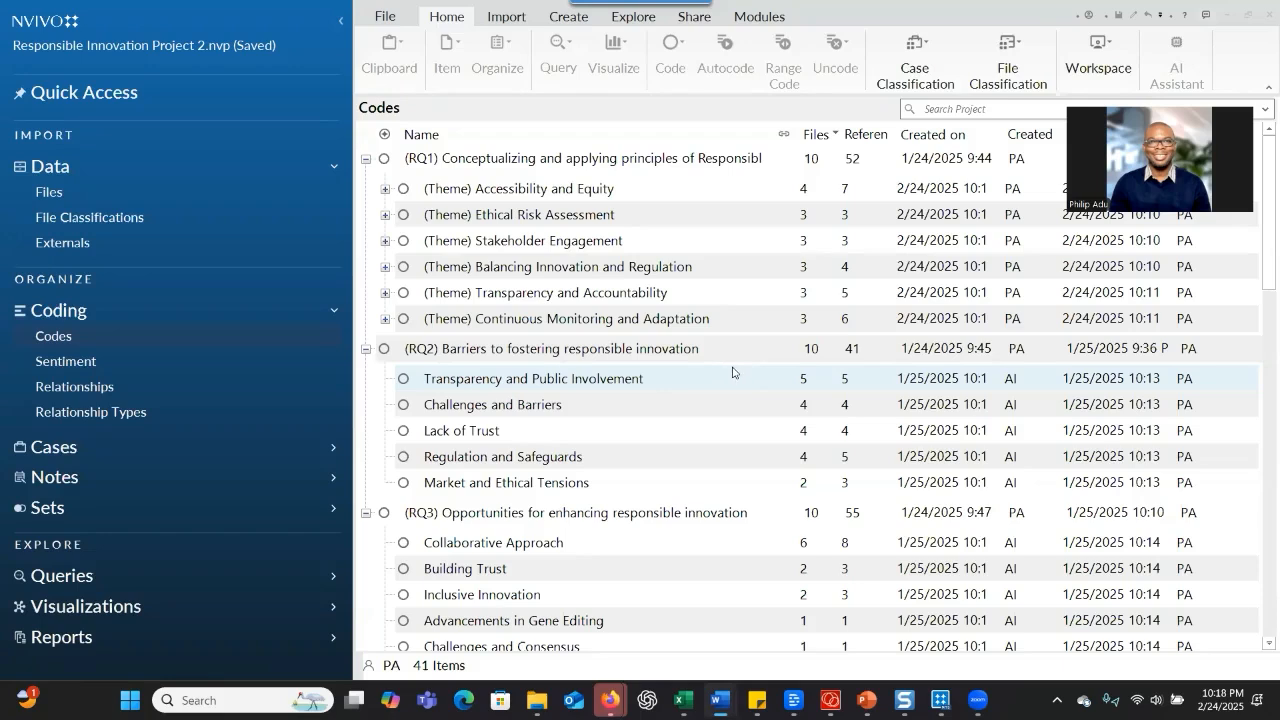
Look over the commands available for the RQ3 code, Opportunities for enhancing responsible innovation, and its child codes down to Support for Small Farmers
scroll(732, 373, down, 3)
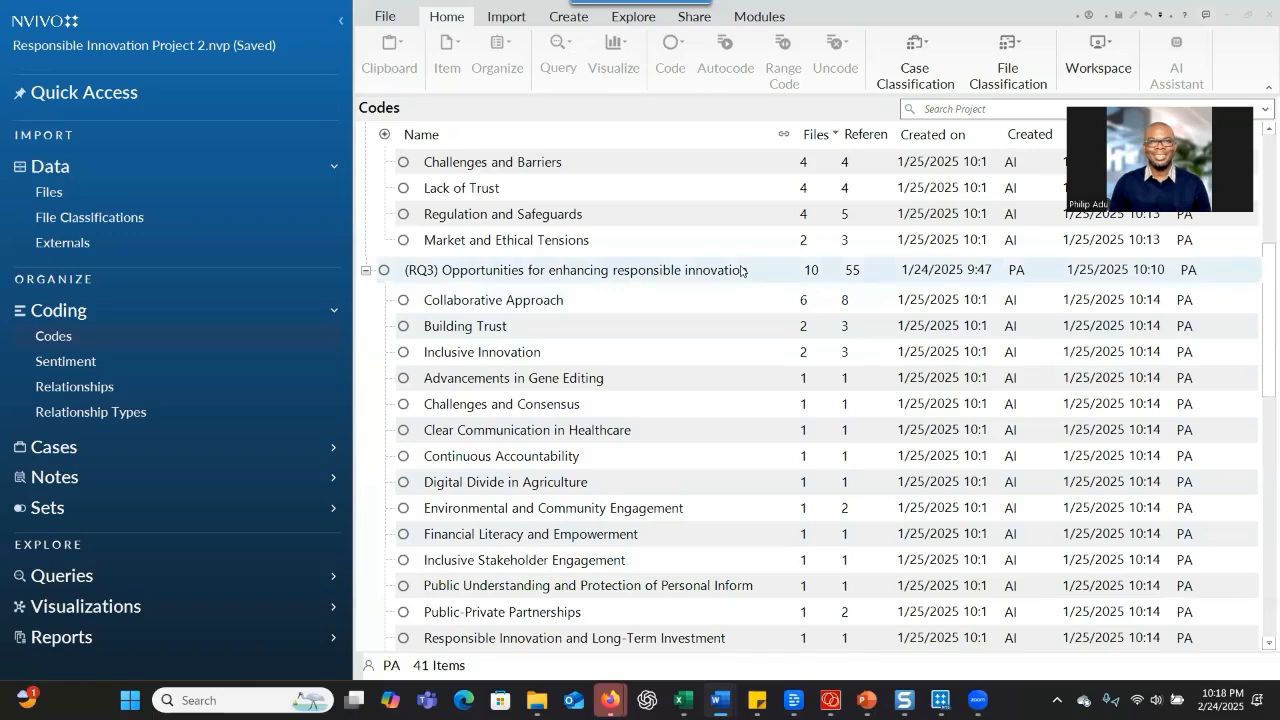
click(667, 272)
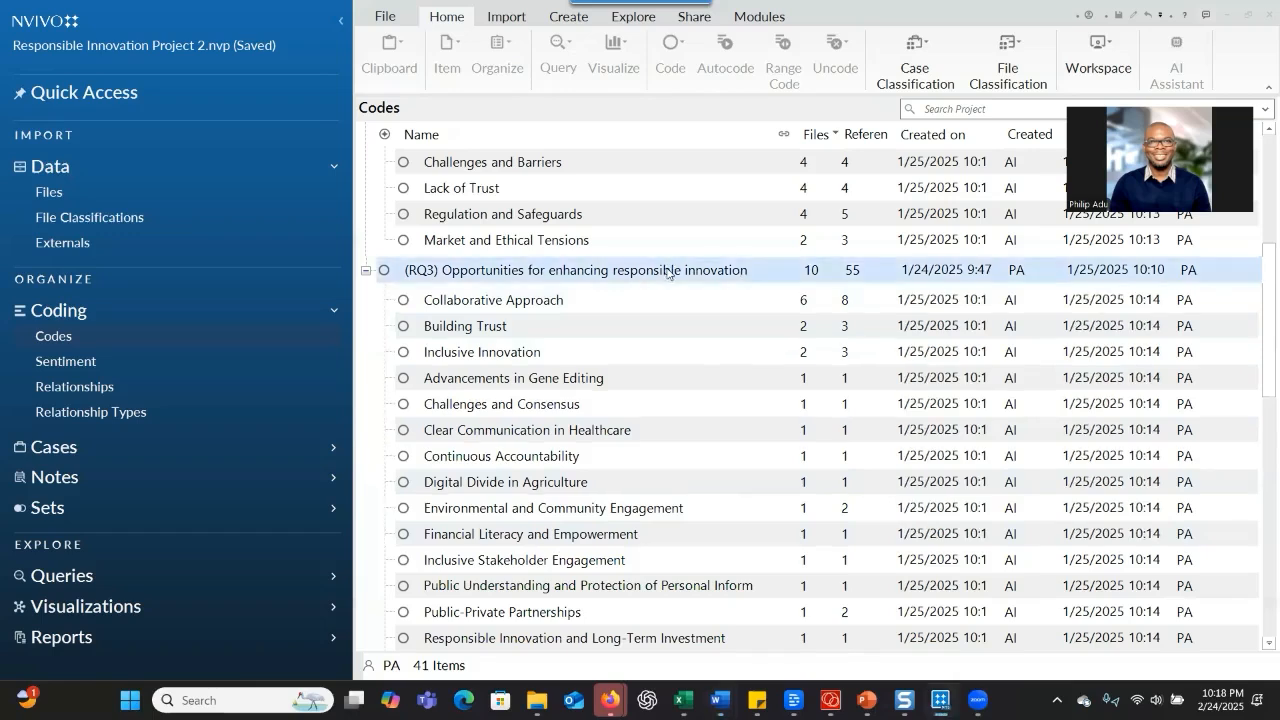
right_click(667, 273)
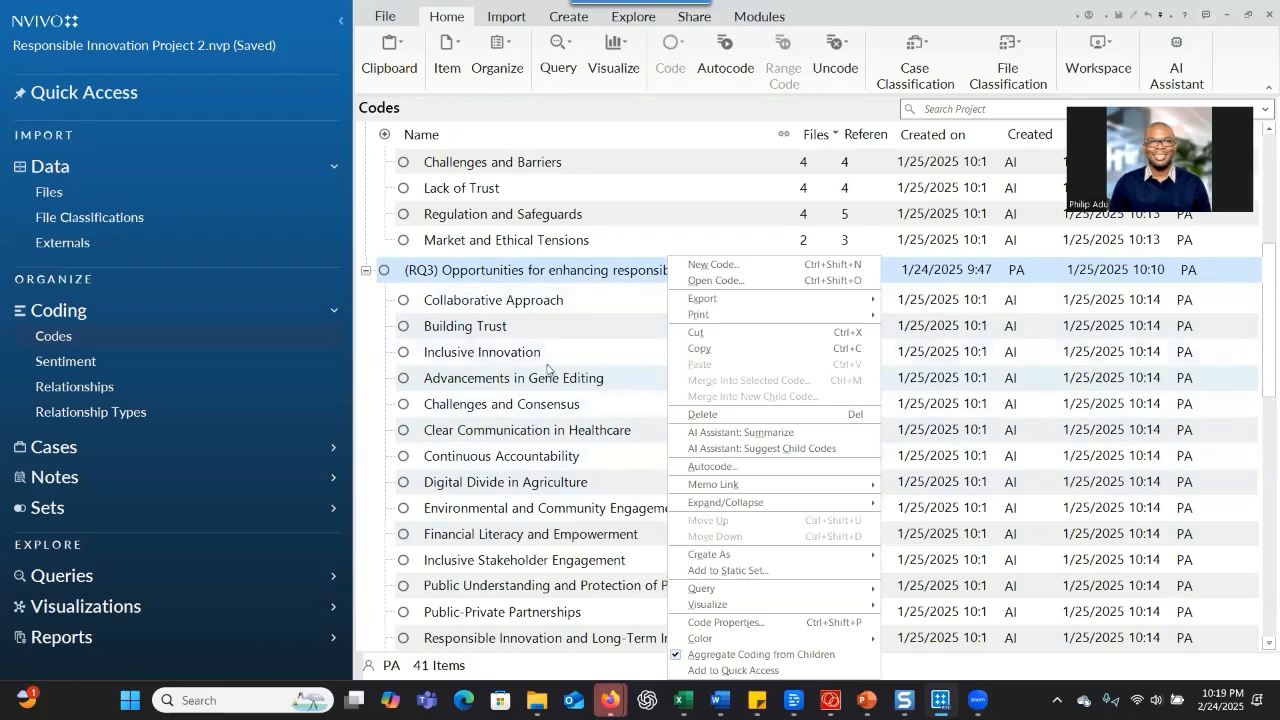
scroll(551, 363, down, 2)
scroll(551, 363, down, 1)
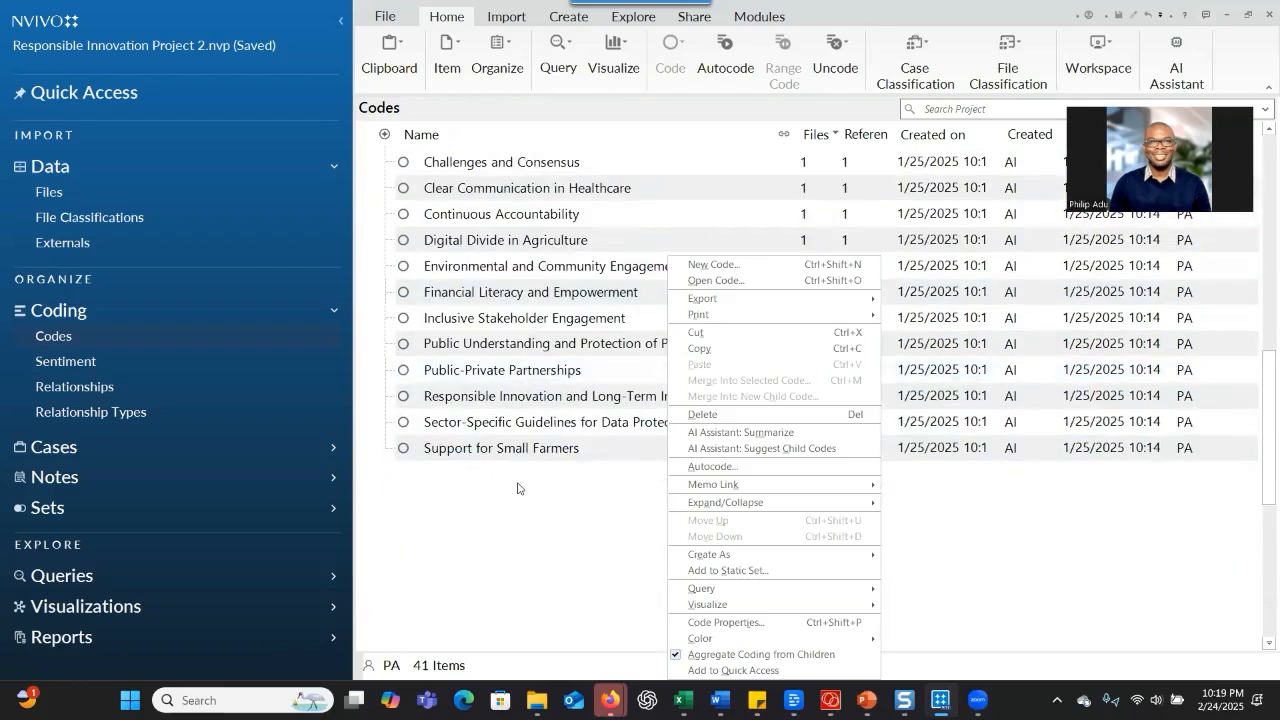
scroll(517, 488, down, 1)
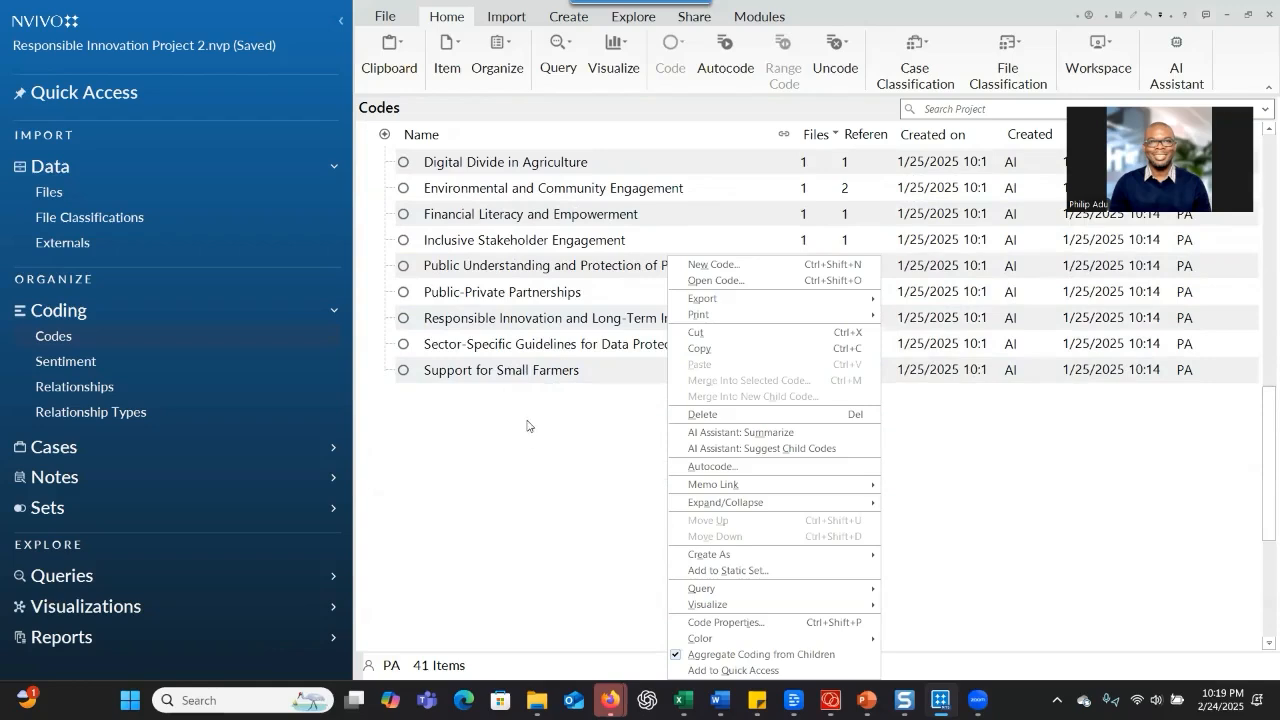
click(945, 432)
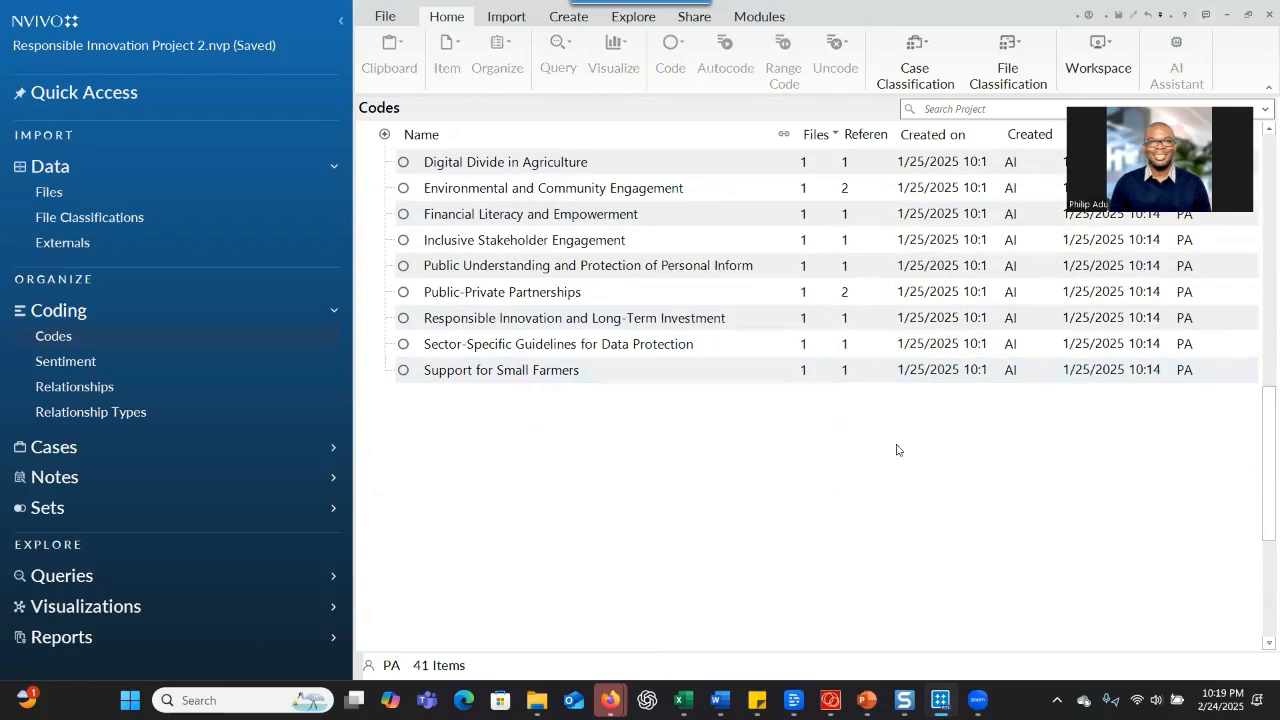